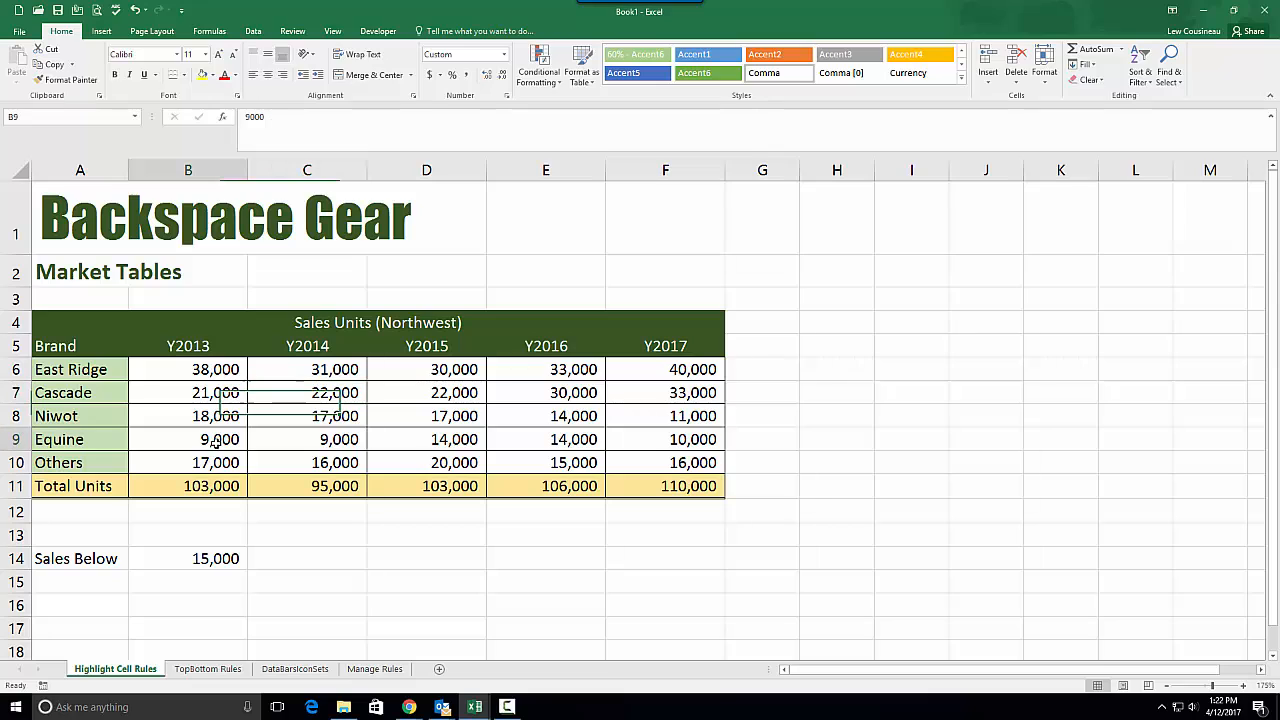
Format the Equine Y2013 cell with a yellow fill and red font, and undo both changes
{"action": "left_click", "coordinate": [203, 75]}
{"action": "left_click", "coordinate": [225, 76]}
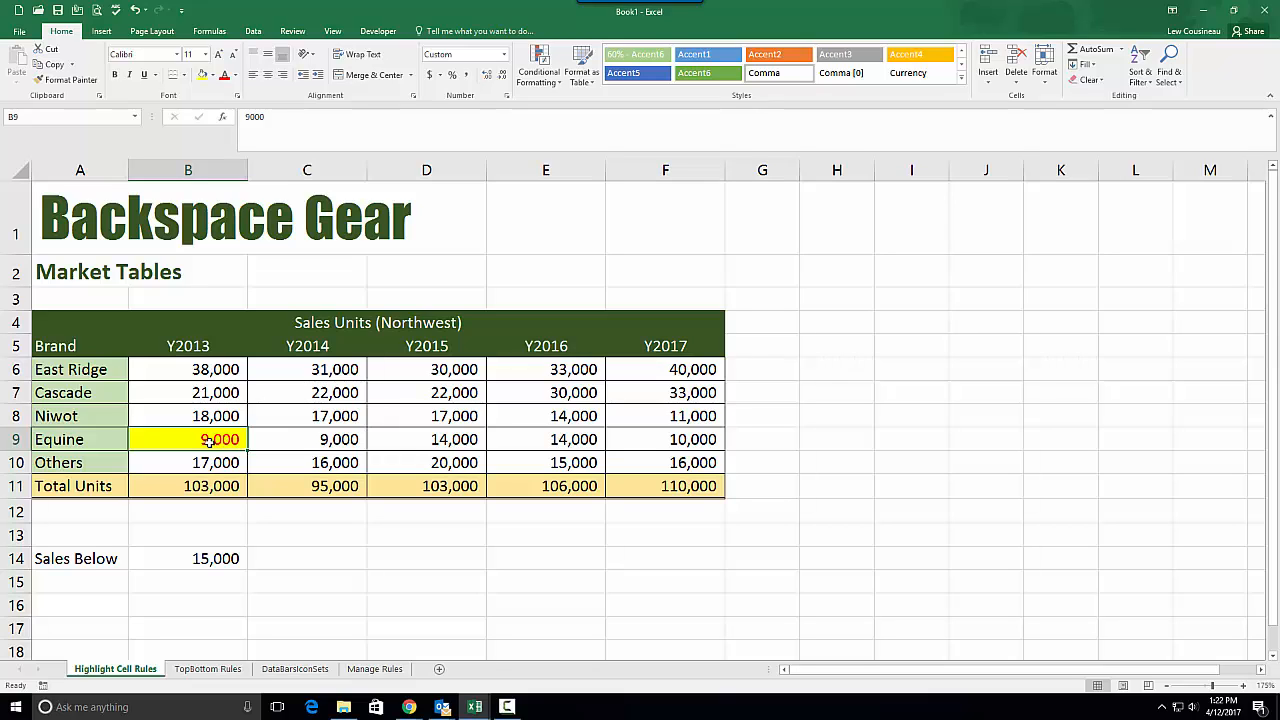
{"action": "key", "text": "ctrl+z"}
{"action": "key", "text": "ctrl+z"}
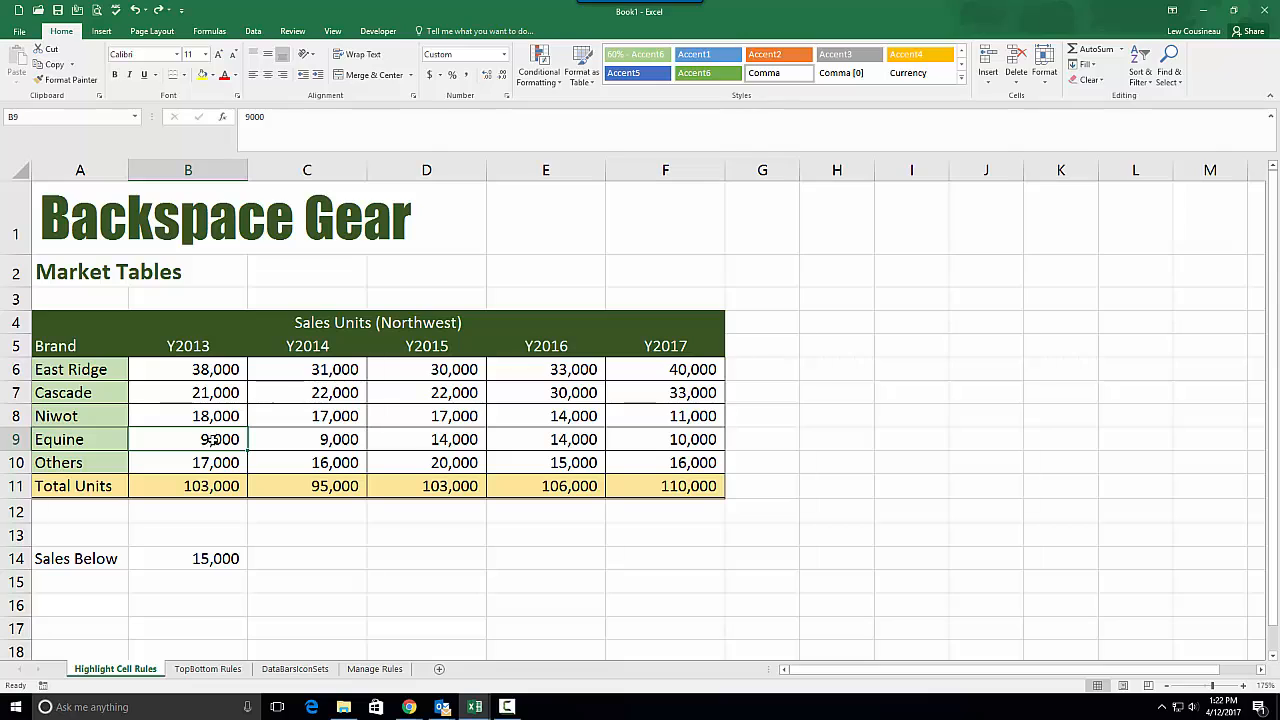
{"action": "left_click", "coordinate": [540, 76]}
{"action": "left_click", "coordinate": [542, 70]}
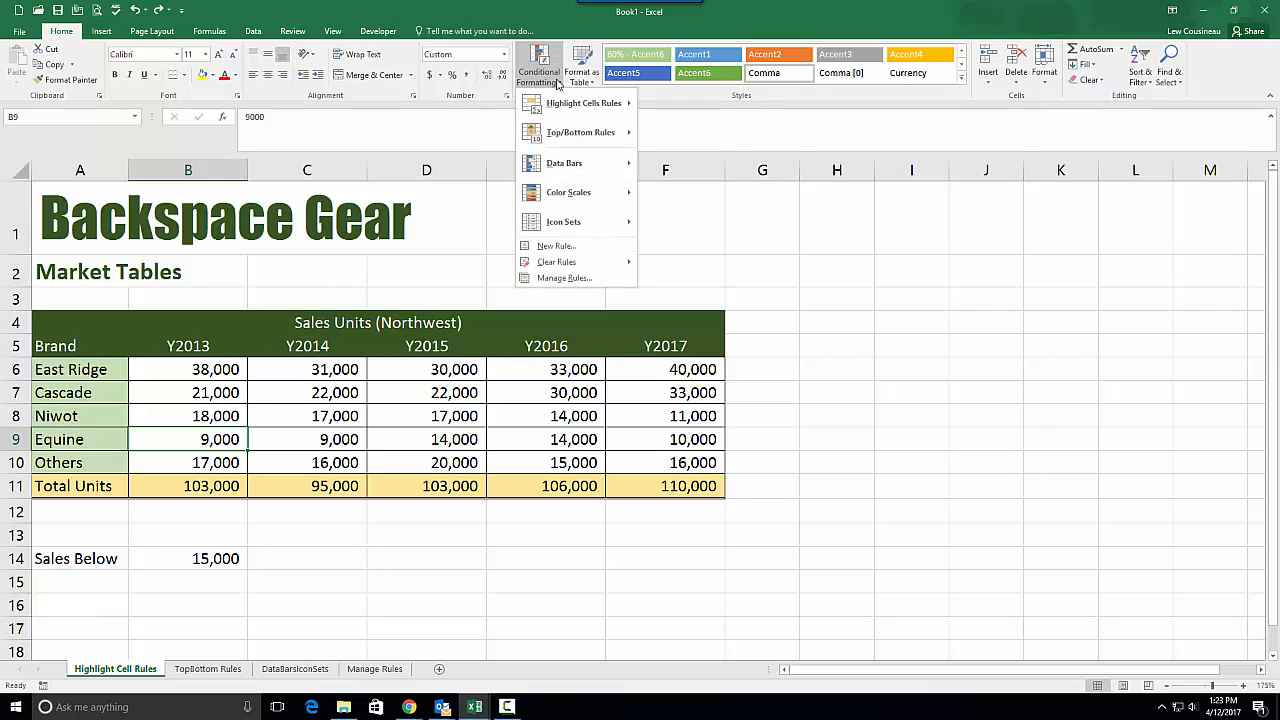
{"action": "mouse_move", "coordinate": [589, 107]}
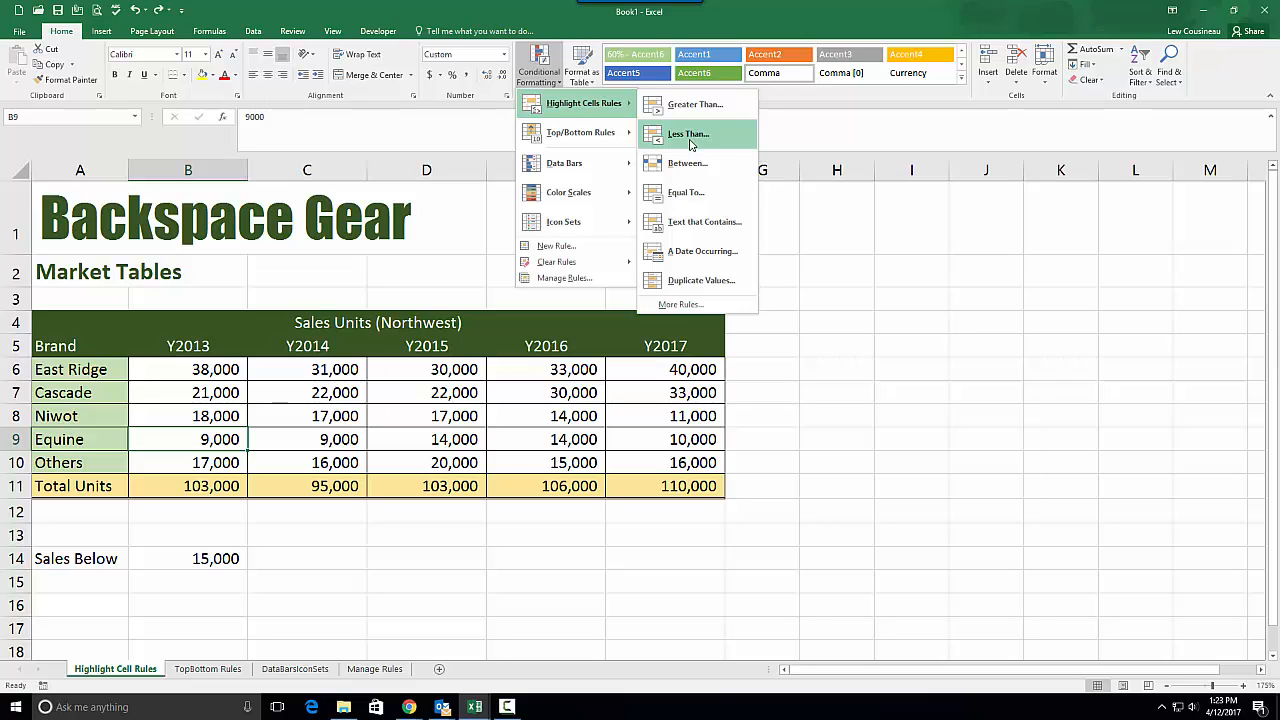
{"action": "key", "text": "Escape"}
{"action": "key", "text": "Escape"}
{"action": "left_click", "coordinate": [193, 378]}
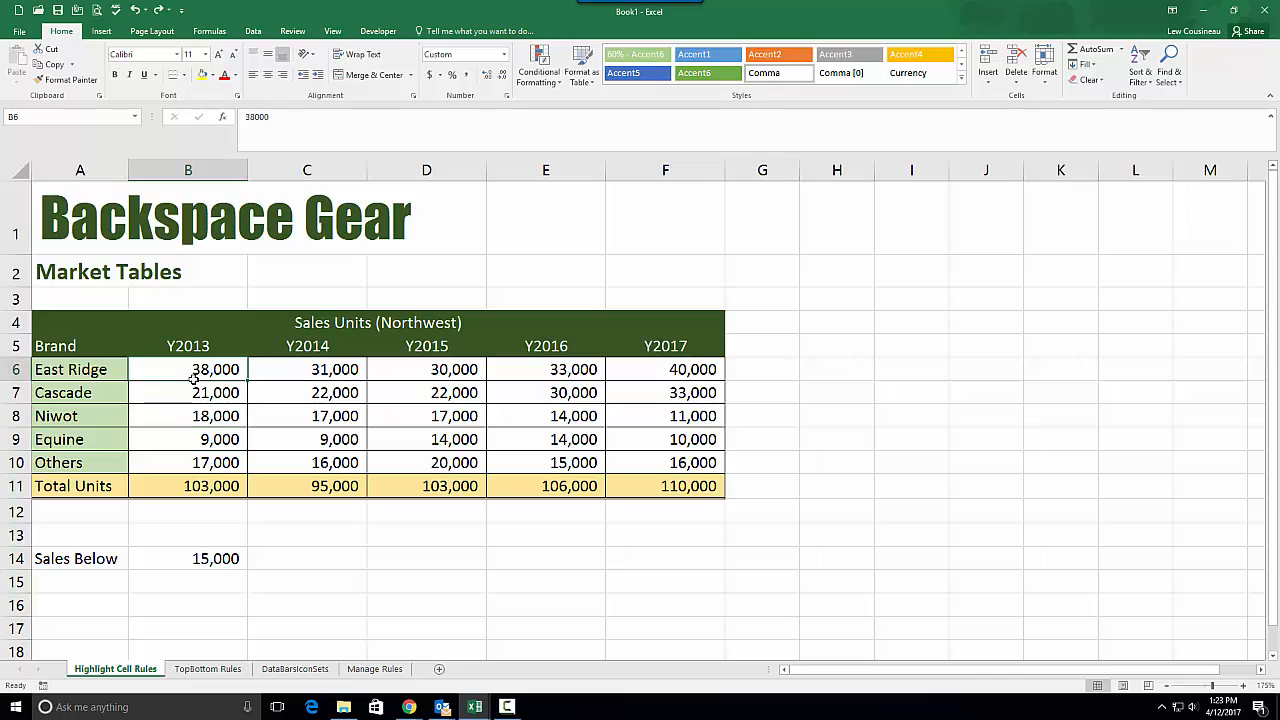
{"action": "mouse_move", "coordinate": [193, 378]}
{"action": "left_mouse_down"}
{"action": "mouse_move", "coordinate": [217, 457]}
{"action": "mouse_move", "coordinate": [364, 450]}
{"action": "mouse_move", "coordinate": [646, 467]}
{"action": "left_mouse_up"}
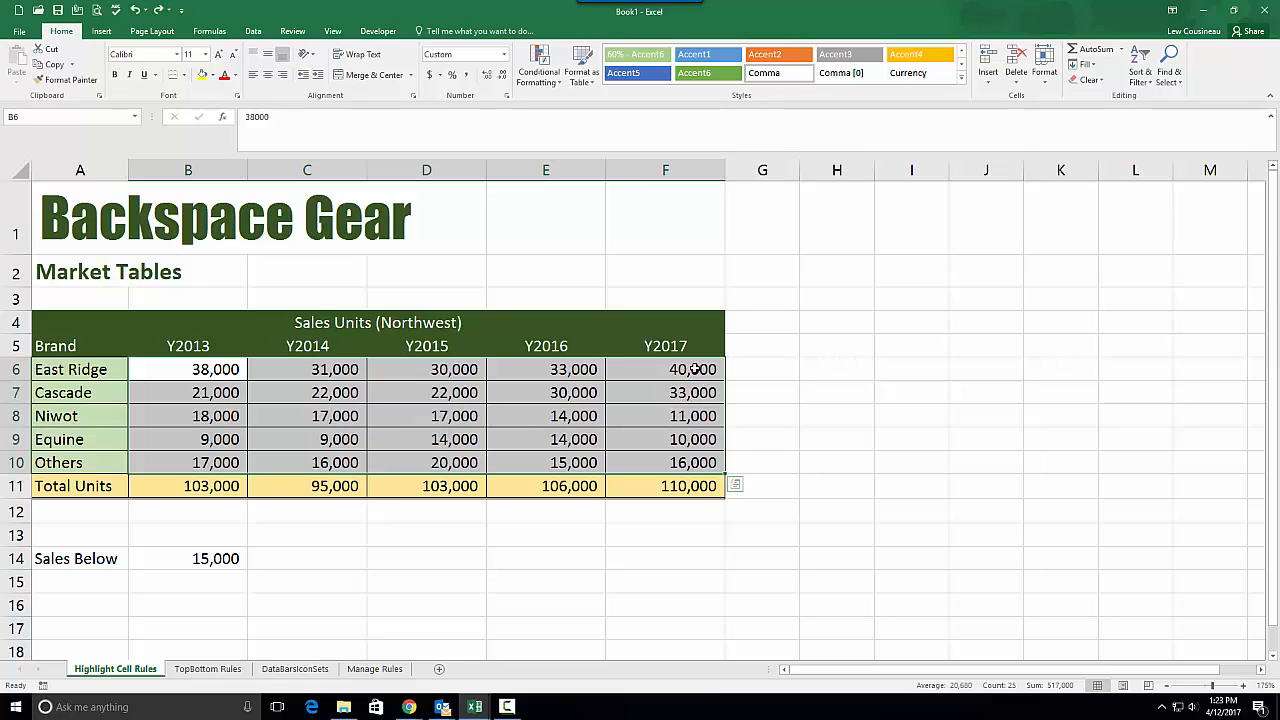
{"action": "left_click_drag", "start_coordinate": [665, 370], "coordinate": [683, 460]}
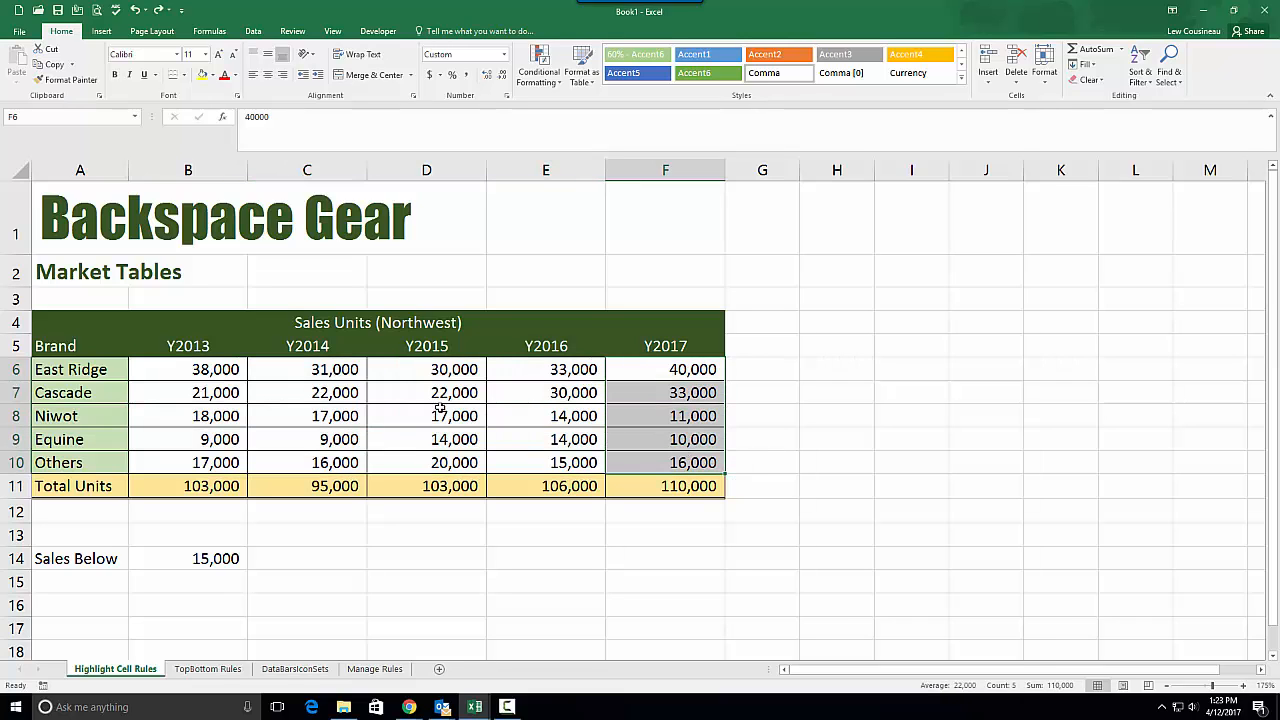
{"action": "left_click_drag", "start_coordinate": [220, 373], "coordinate": [638, 373]}
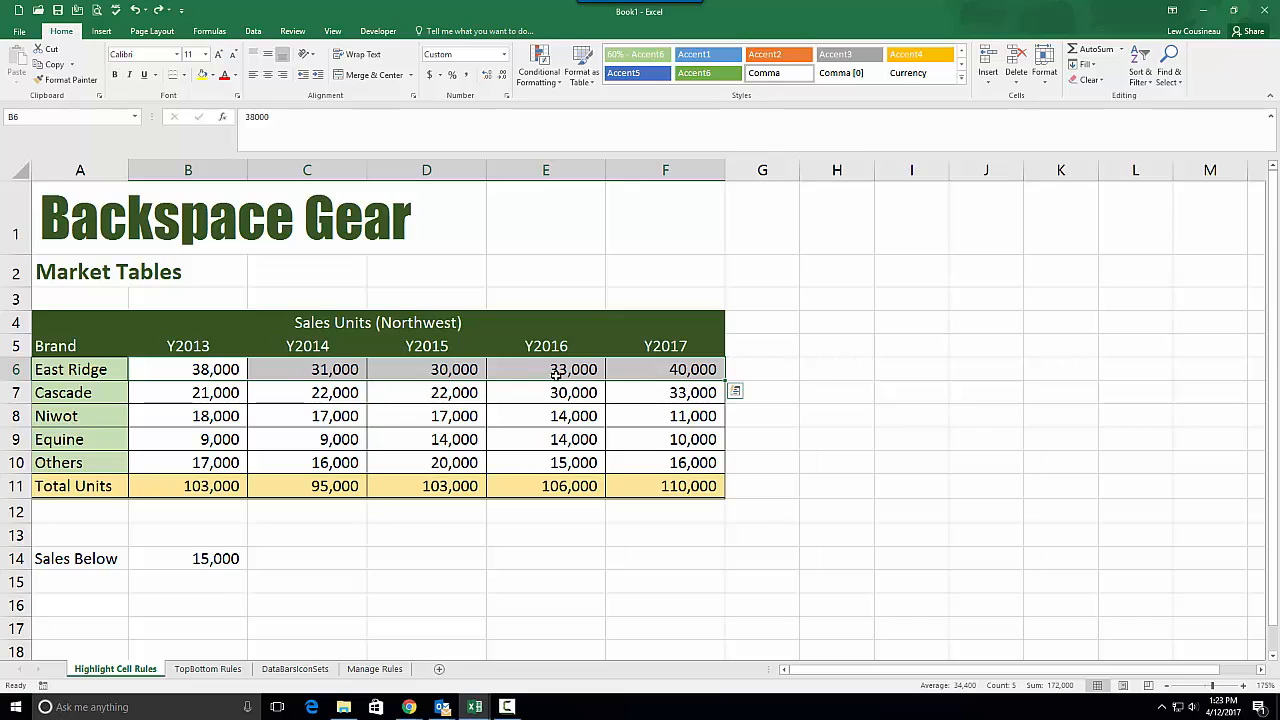
Start a Less Than highlight rule for the brand sales units in B6:F10, using cell B14 as the threshold
{"action": "left_click_drag", "start_coordinate": [214, 371], "coordinate": [685, 458]}
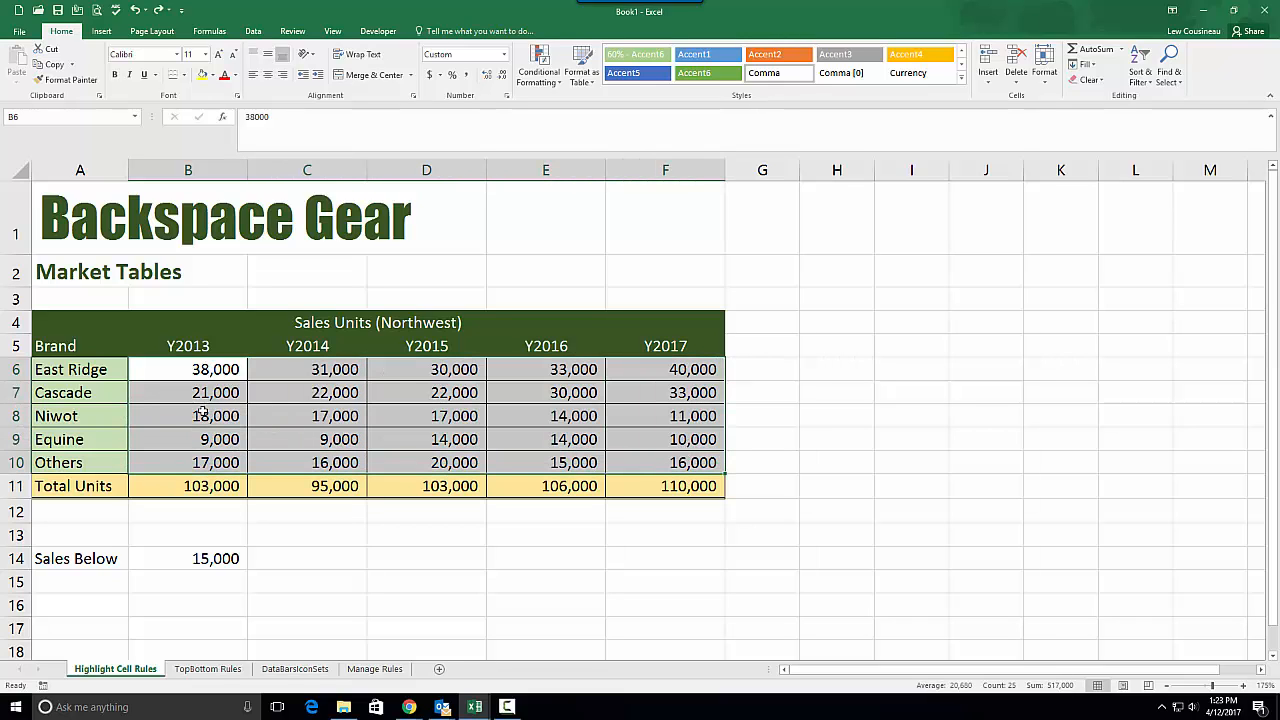
{"action": "left_click", "coordinate": [544, 86]}
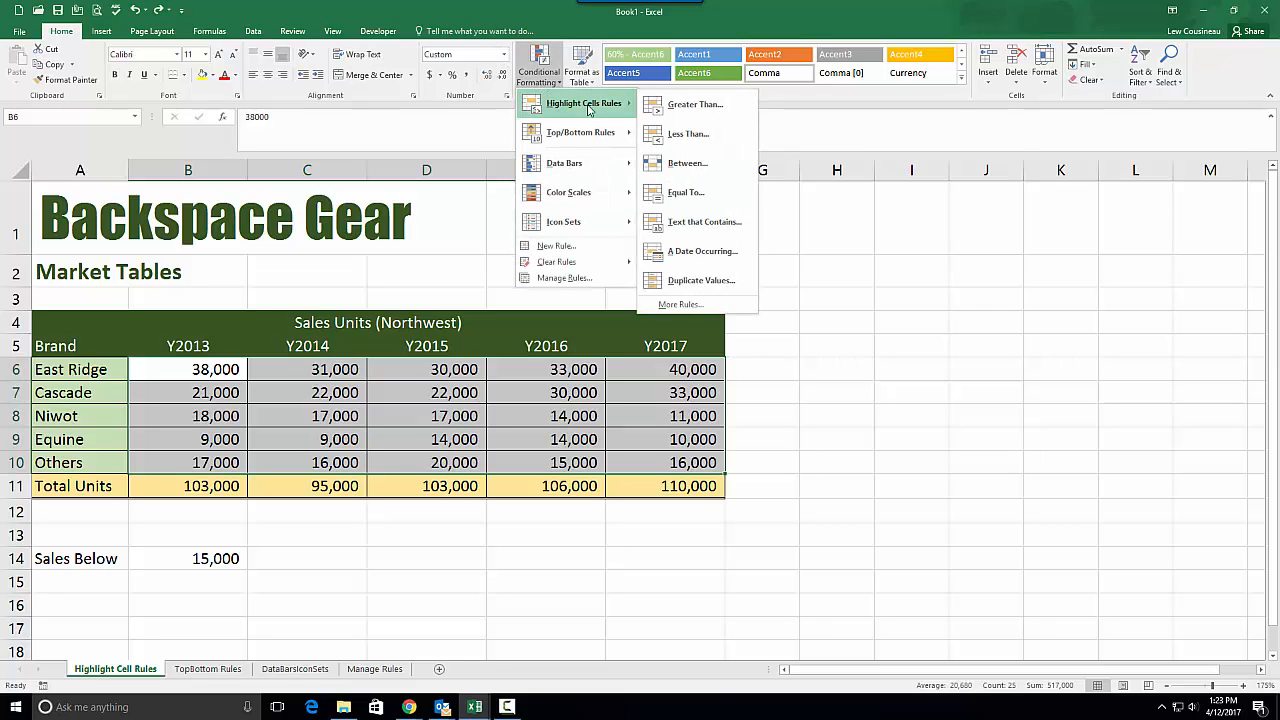
{"action": "left_click", "coordinate": [690, 134]}
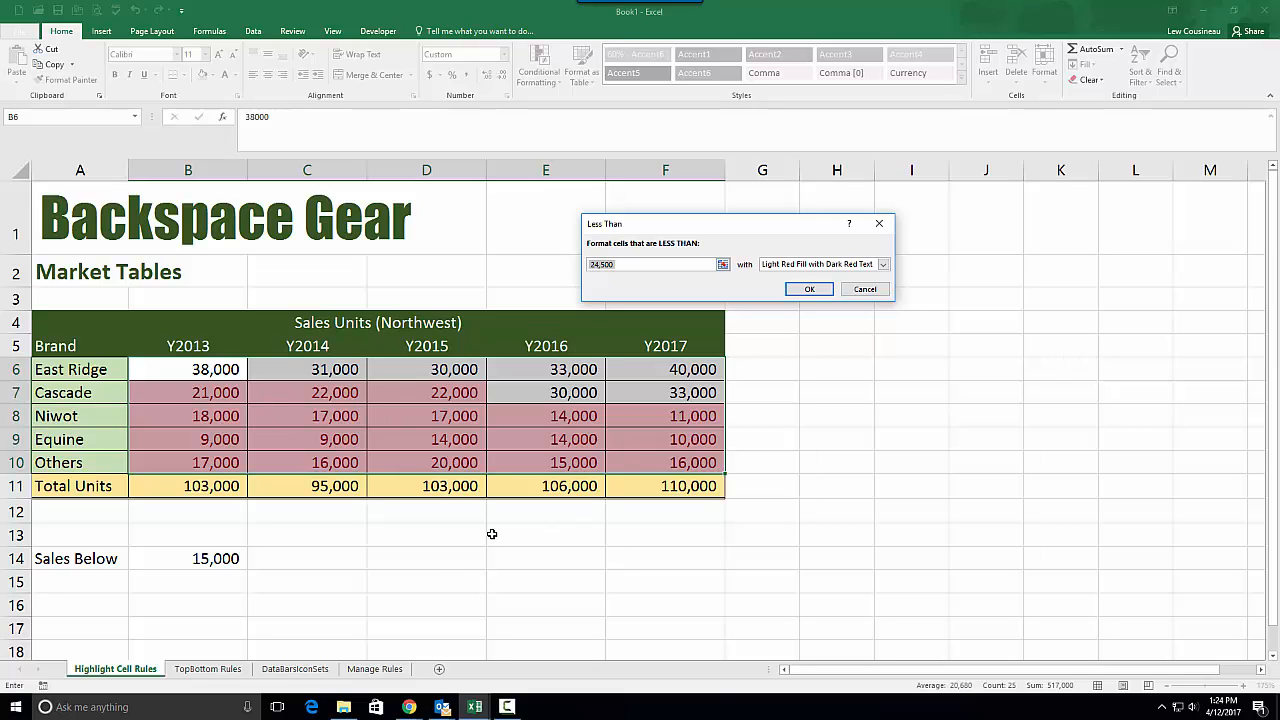
{"action": "left_click", "coordinate": [186, 563]}
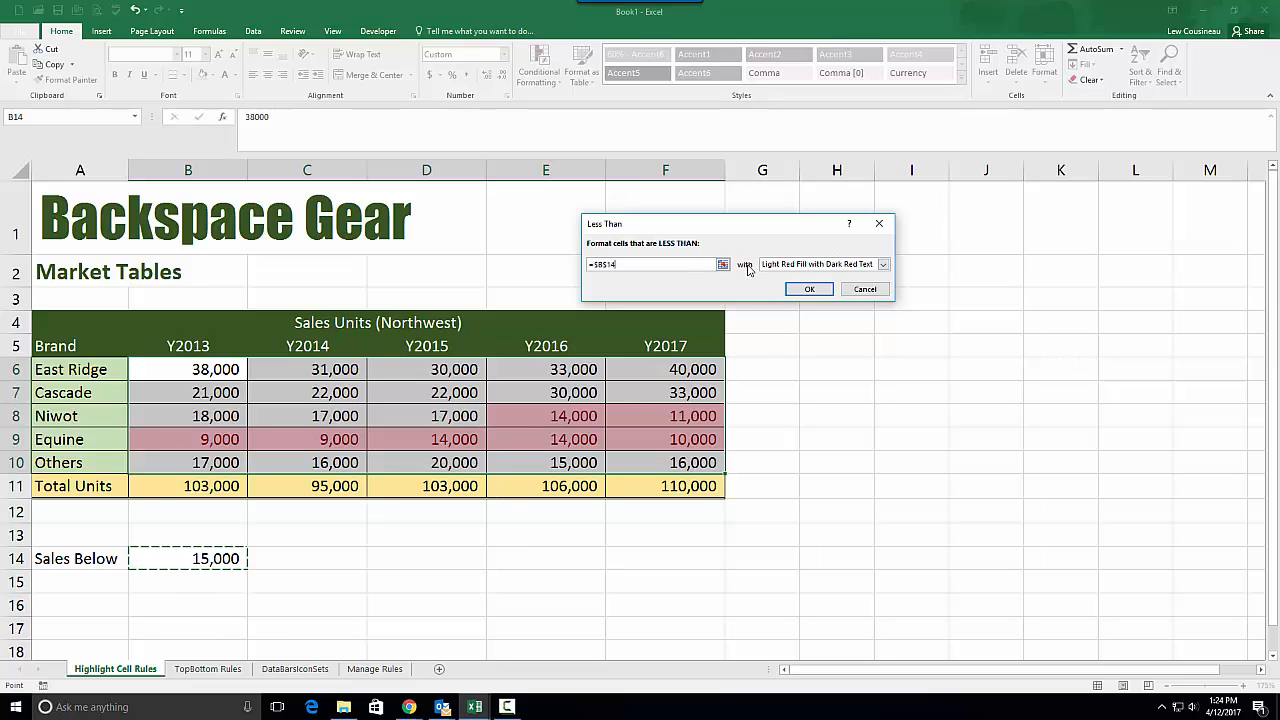
Examine the number, font, border and fill options of the rule's custom format, and cancel without choosing any
{"action": "left_click", "coordinate": [883, 264]}
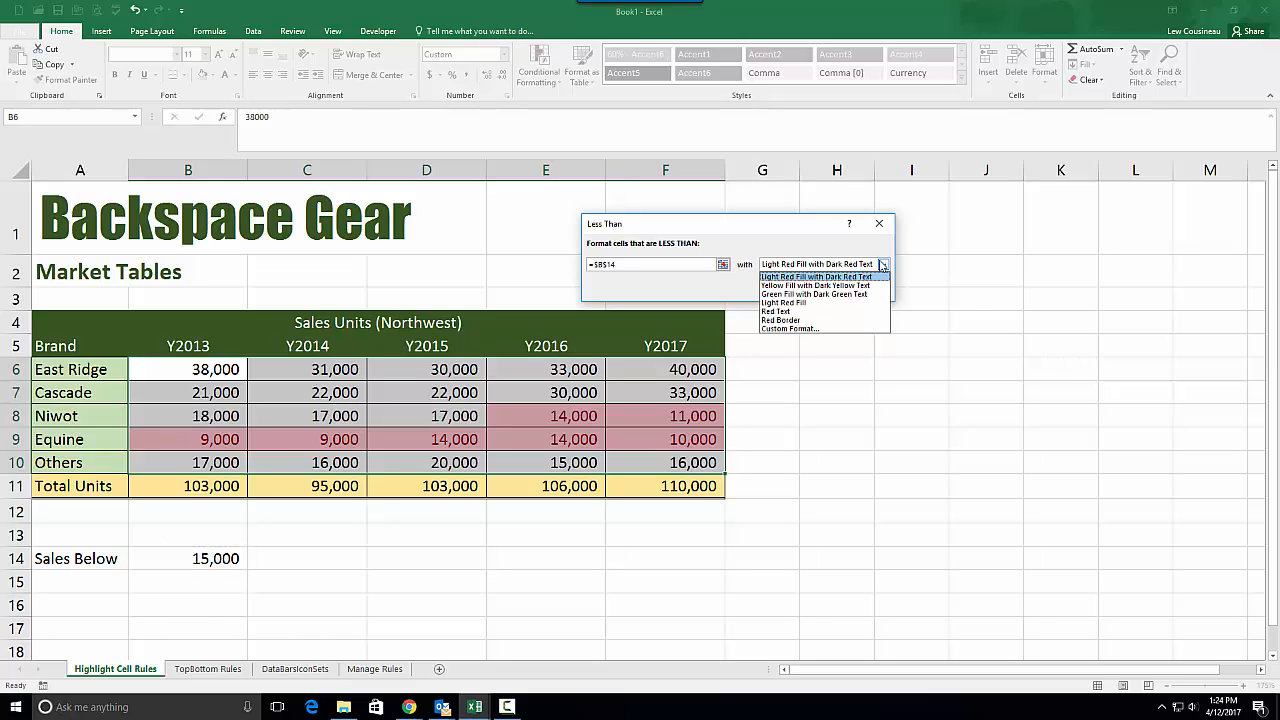
{"action": "left_click", "coordinate": [788, 329]}
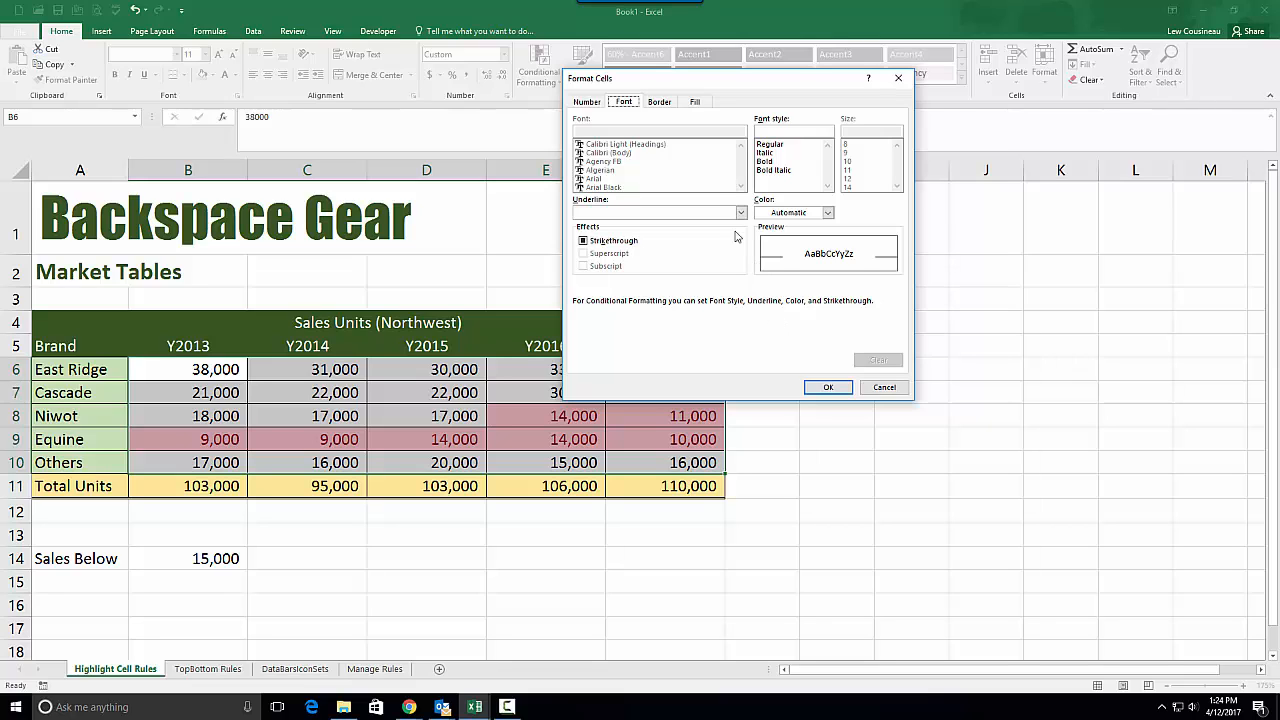
{"action": "left_click", "coordinate": [587, 103]}
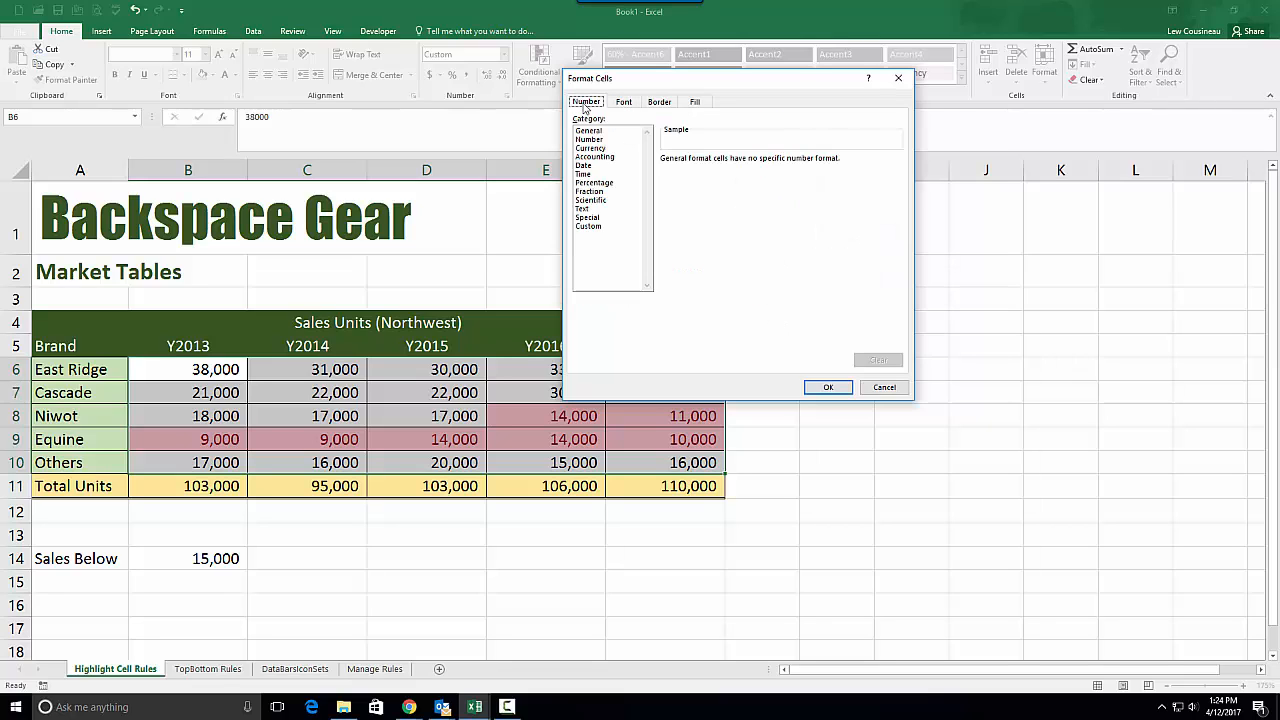
{"action": "left_click", "coordinate": [624, 103]}
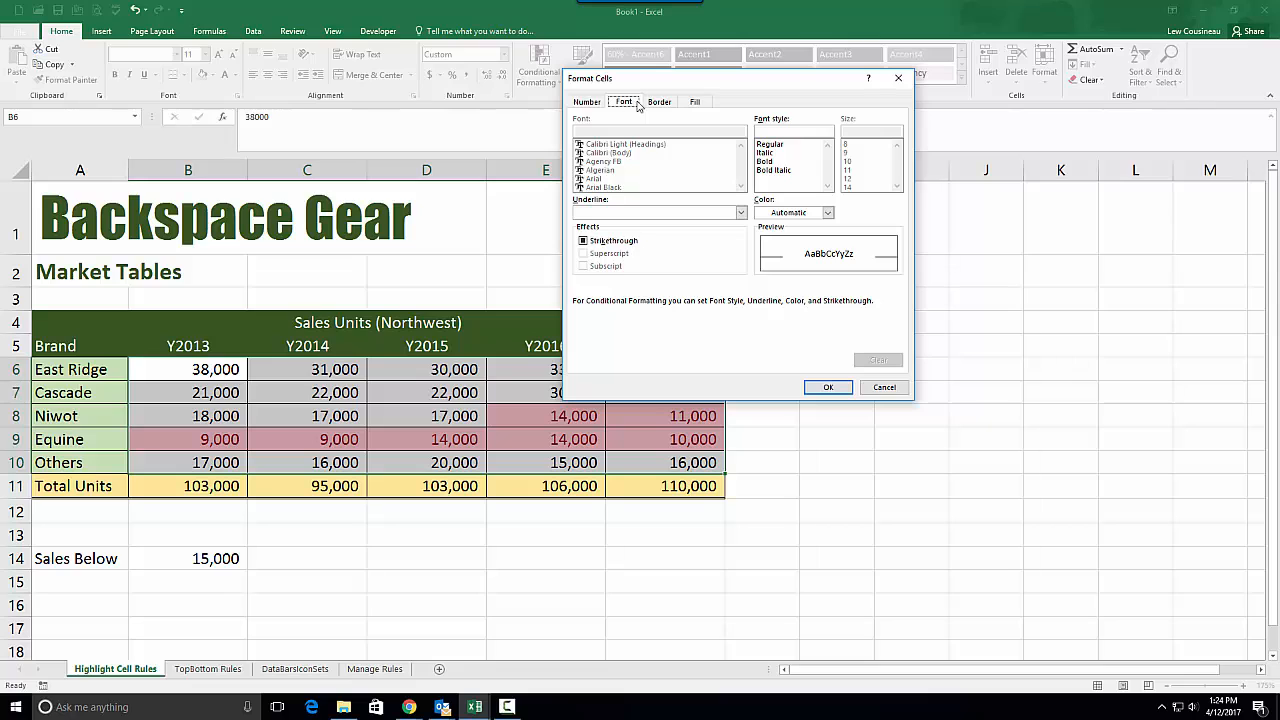
{"action": "left_click", "coordinate": [659, 102]}
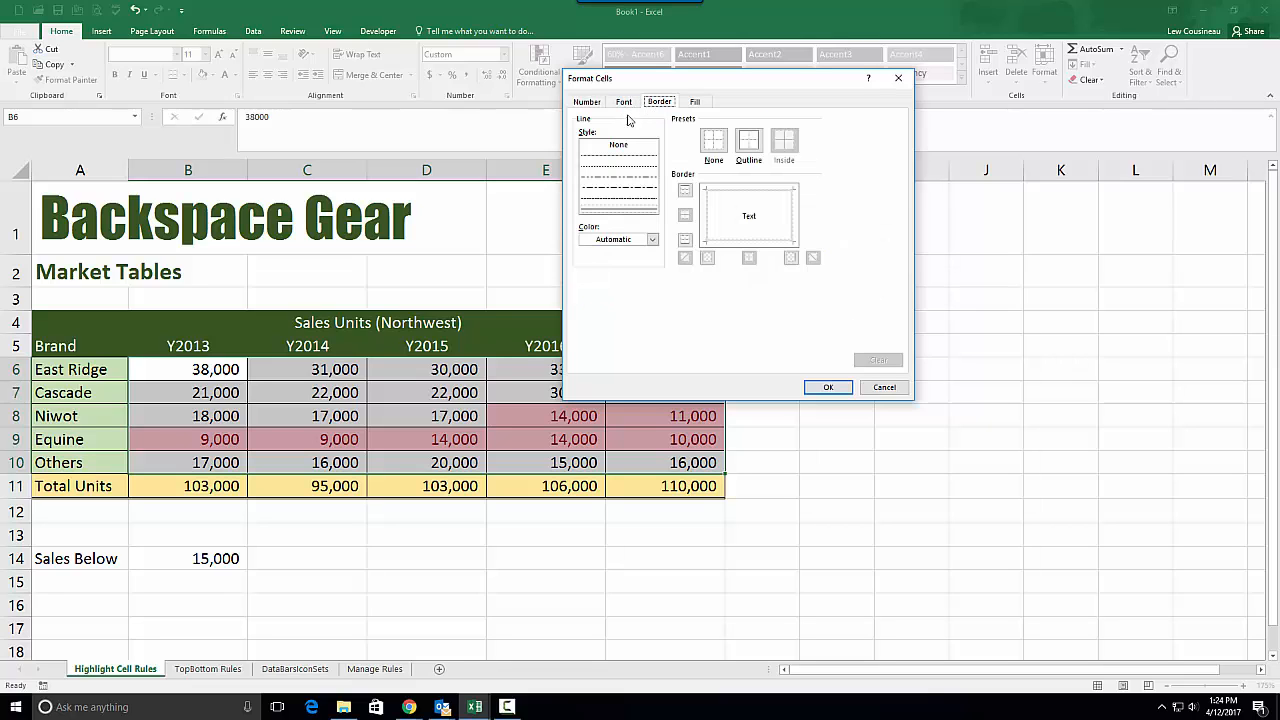
{"action": "left_click", "coordinate": [695, 102]}
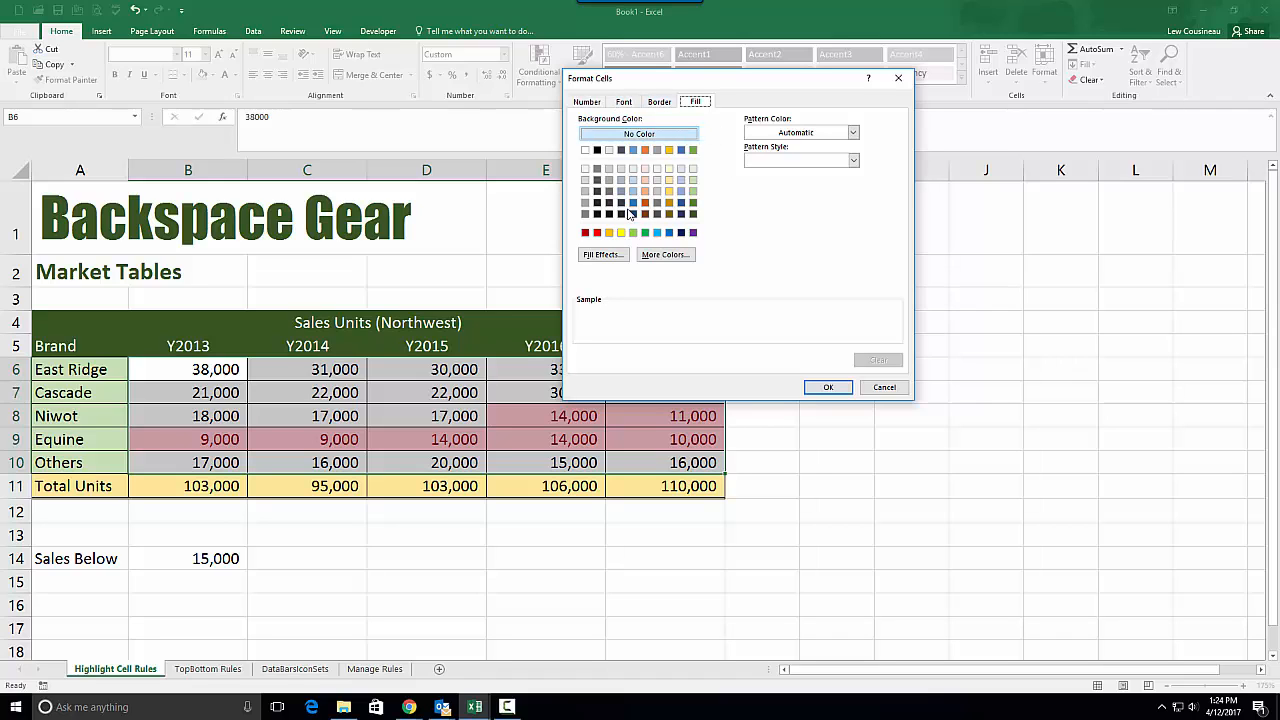
{"action": "left_click", "coordinate": [883, 388]}
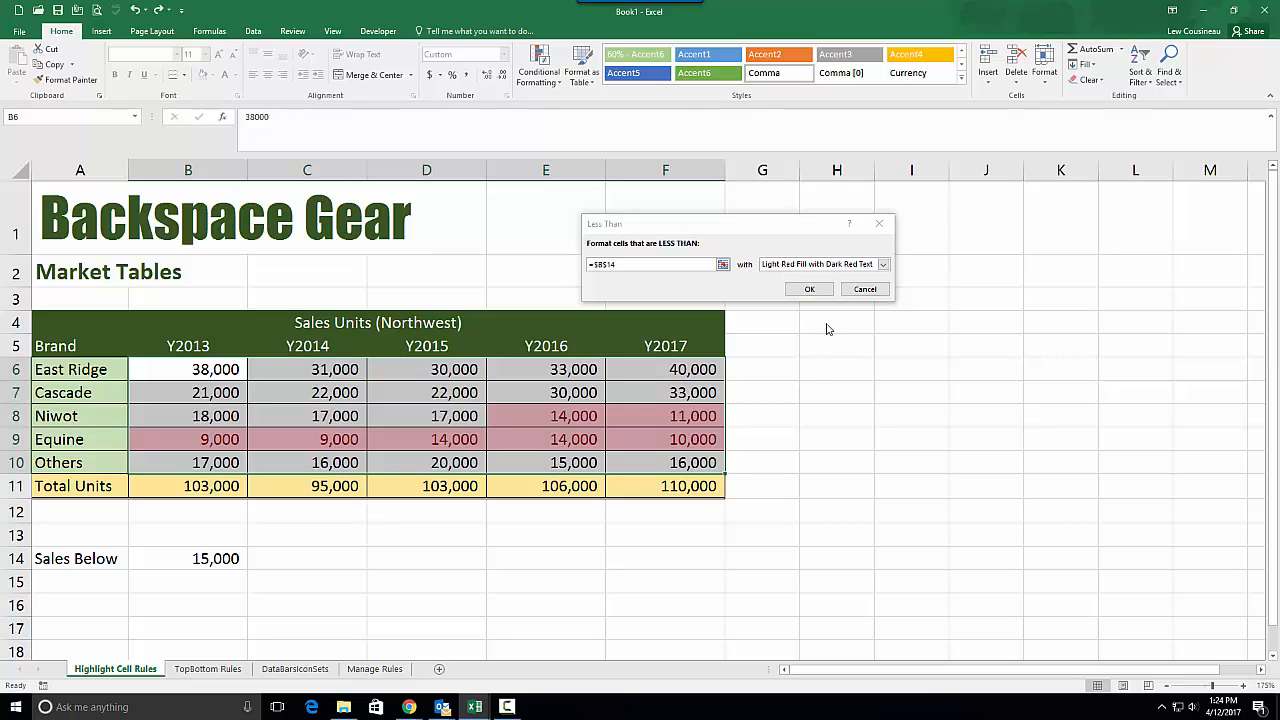
Apply the Less Than rule with Light Red Fill with Dark Red Text and deselect the range
{"action": "left_click", "coordinate": [810, 288]}
{"action": "left_click", "coordinate": [566, 546]}
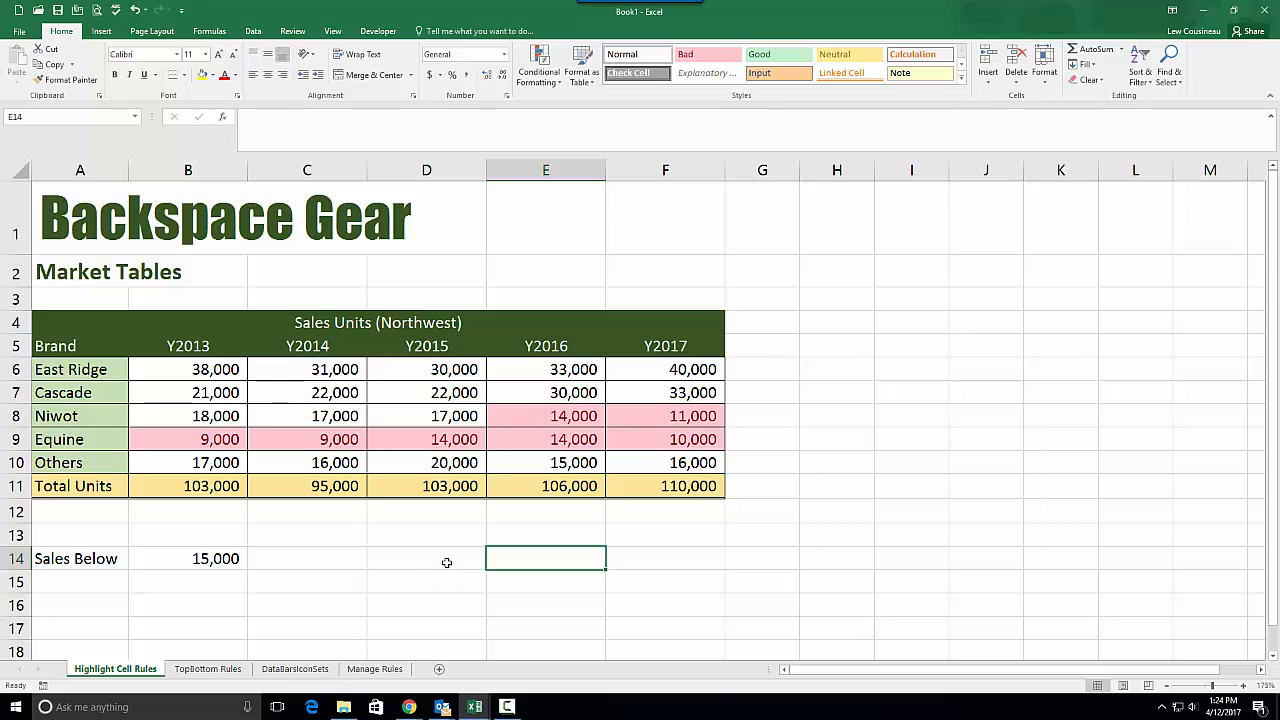
Change Niwot's Y2016 sales units to 20000
{"action": "left_click", "coordinate": [561, 418]}
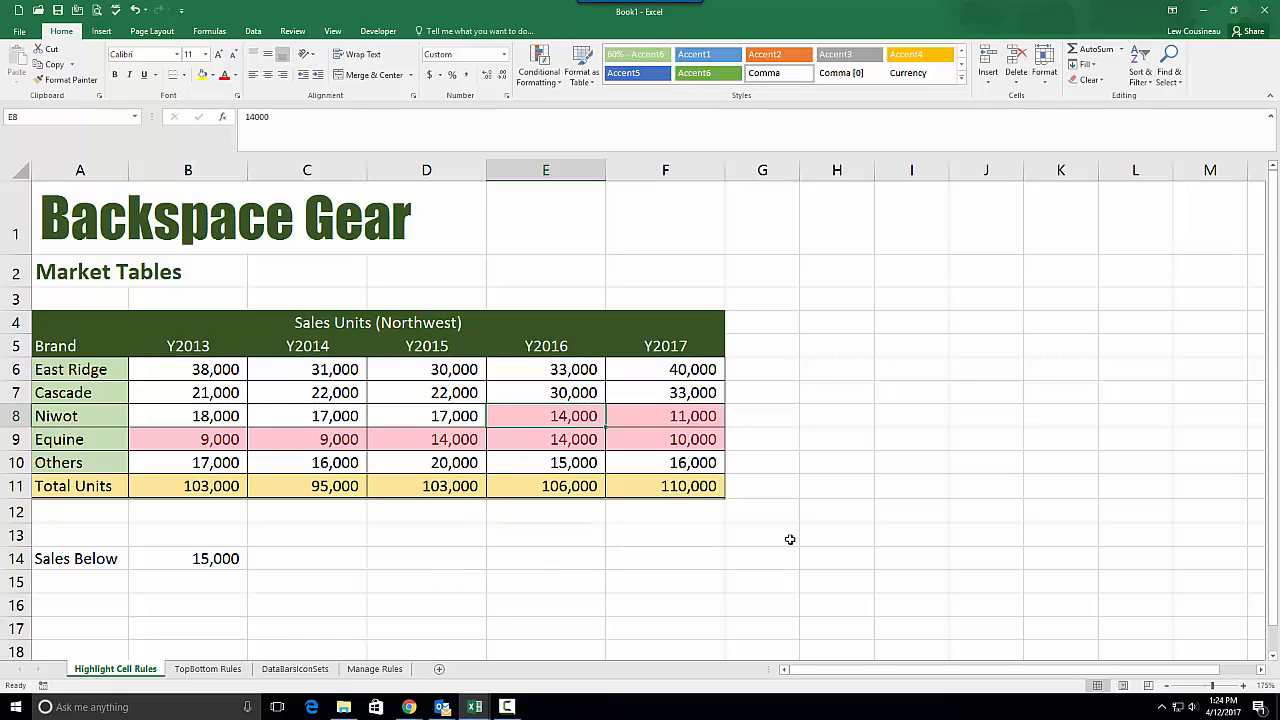
{"action": "type", "text": "20"}
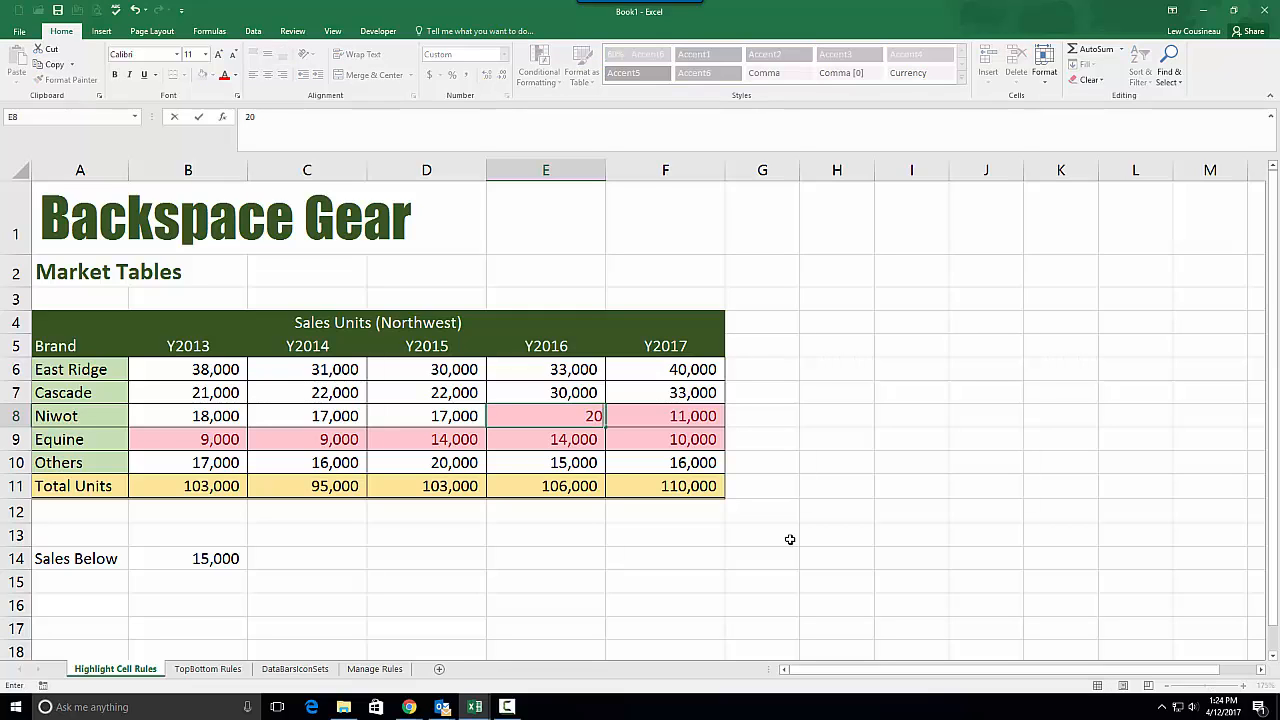
{"action": "type", "text": "000"}
{"action": "key", "text": "Return"}
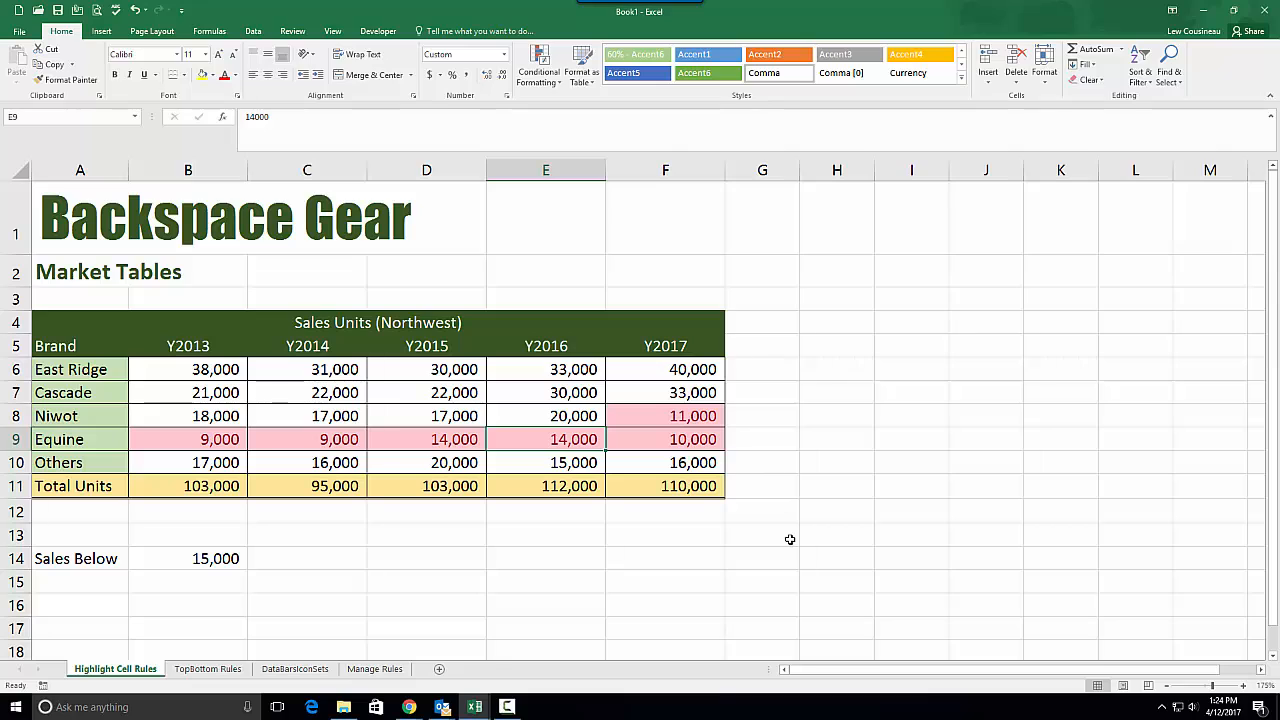
Examine the date periods offered by the A Date Occurring highlight rule, and cancel without applying it
{"action": "left_click", "coordinate": [568, 422]}
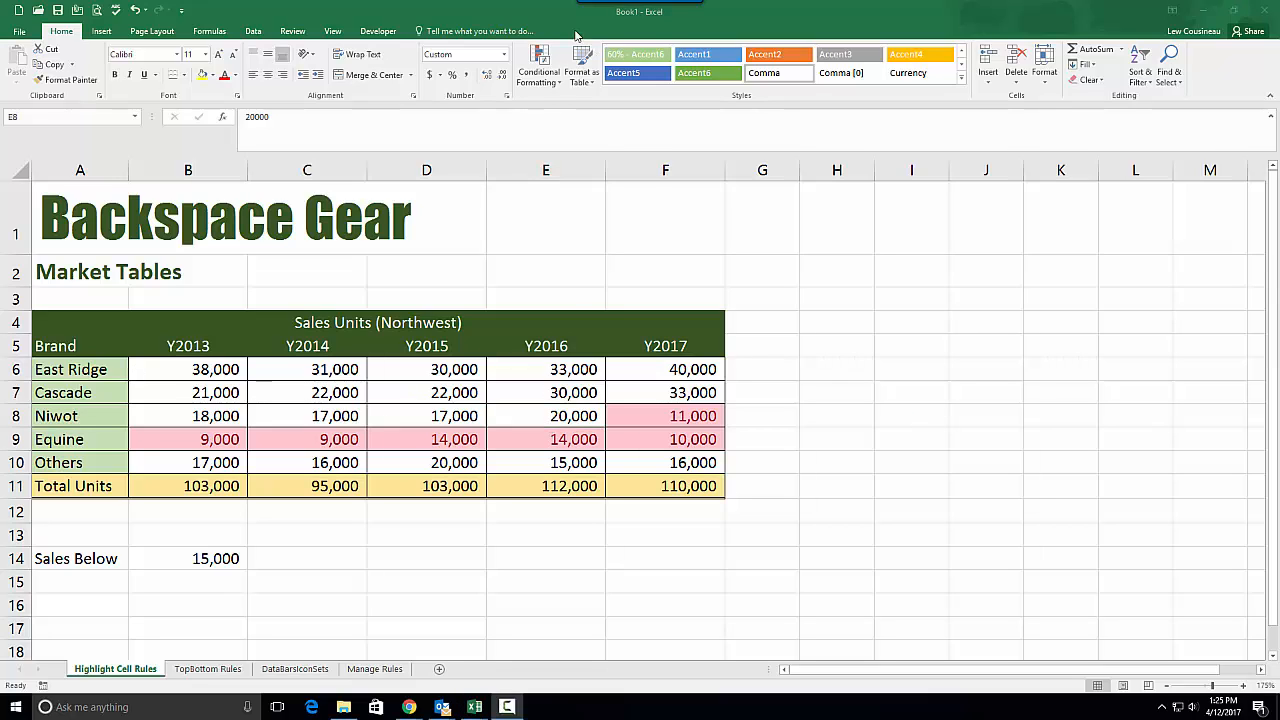
{"action": "left_click", "coordinate": [549, 78]}
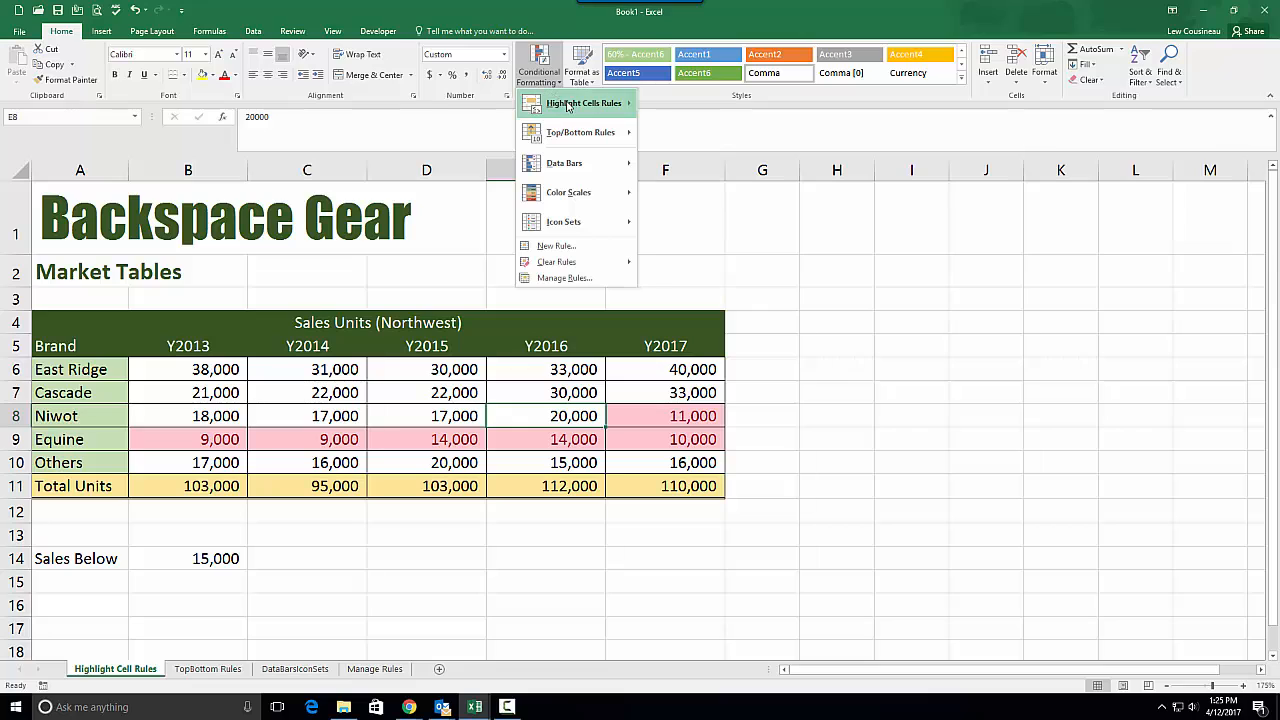
{"action": "mouse_move", "coordinate": [565, 104]}
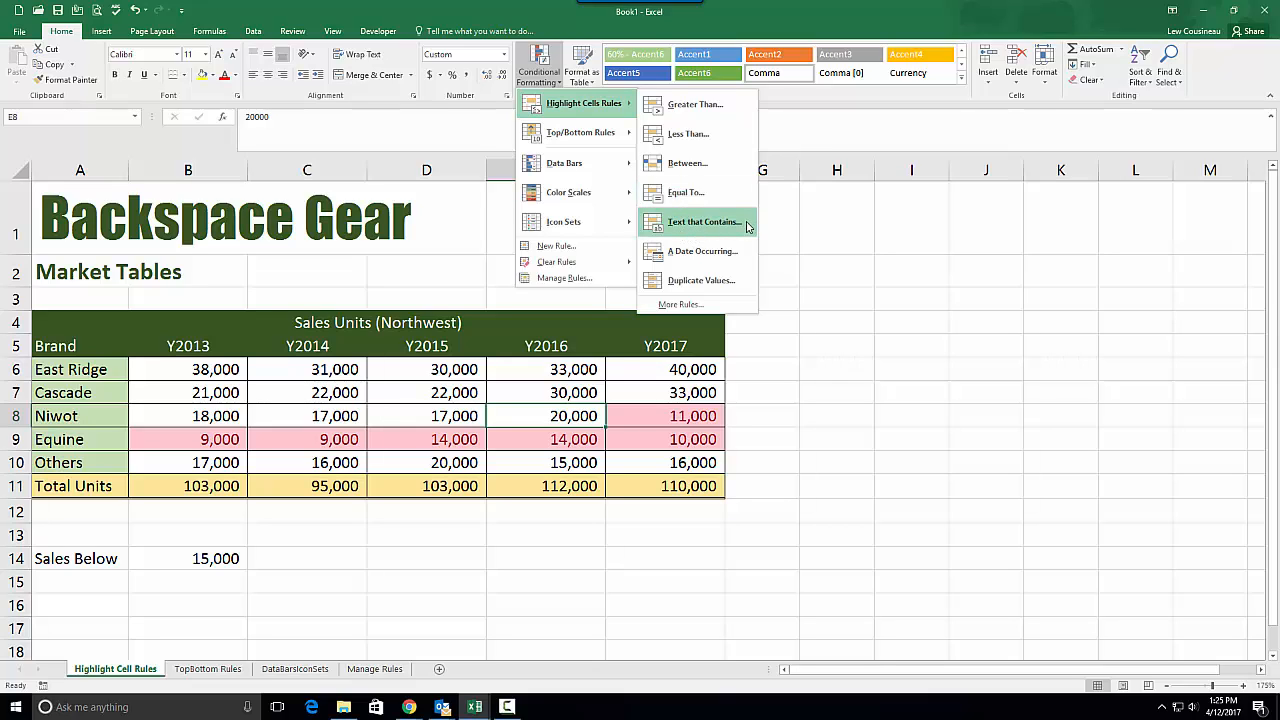
{"action": "left_click", "coordinate": [700, 253]}
{"action": "left_click", "coordinate": [688, 249]}
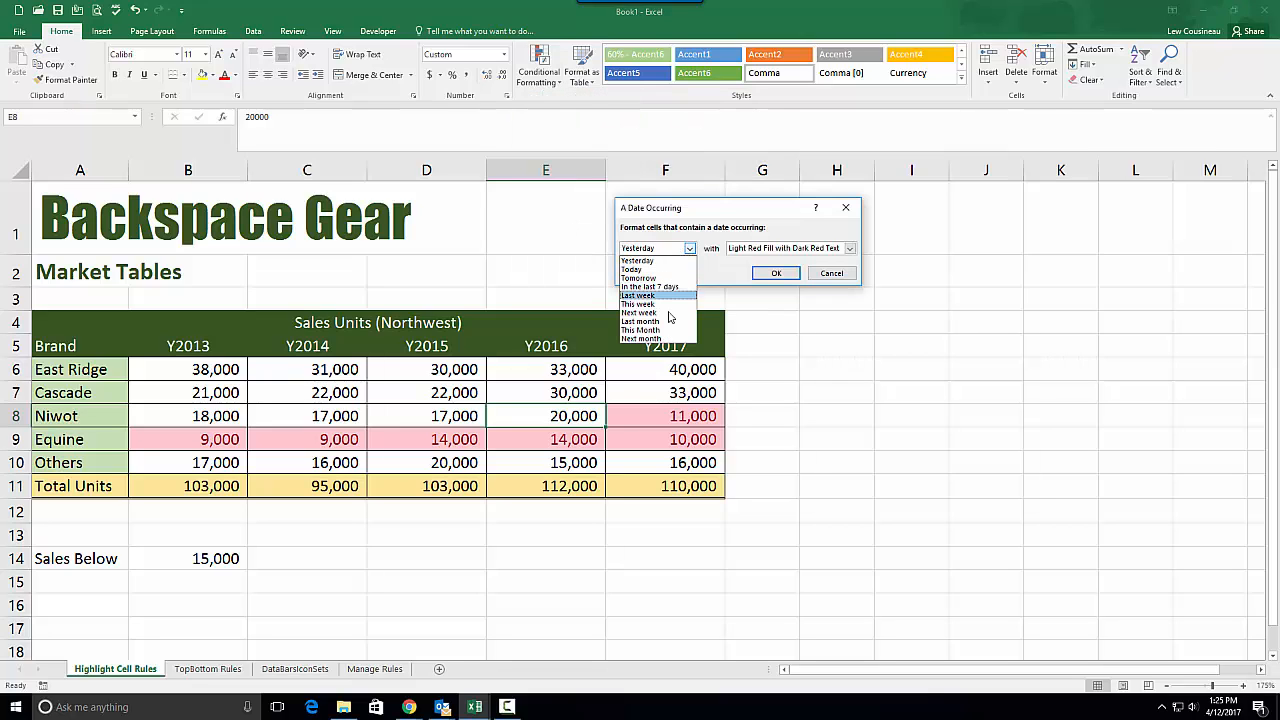
{"action": "left_click", "coordinate": [842, 275]}
{"action": "left_click", "coordinate": [833, 273]}
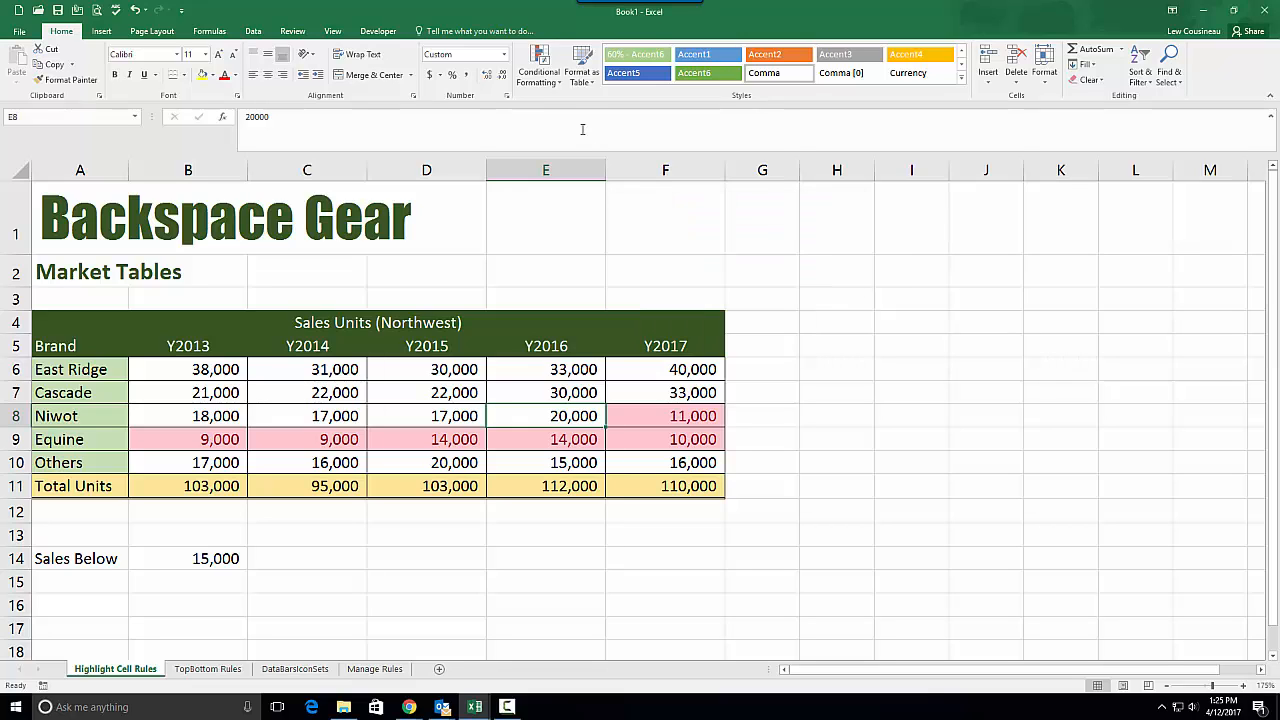
{"action": "left_click", "coordinate": [539, 66]}
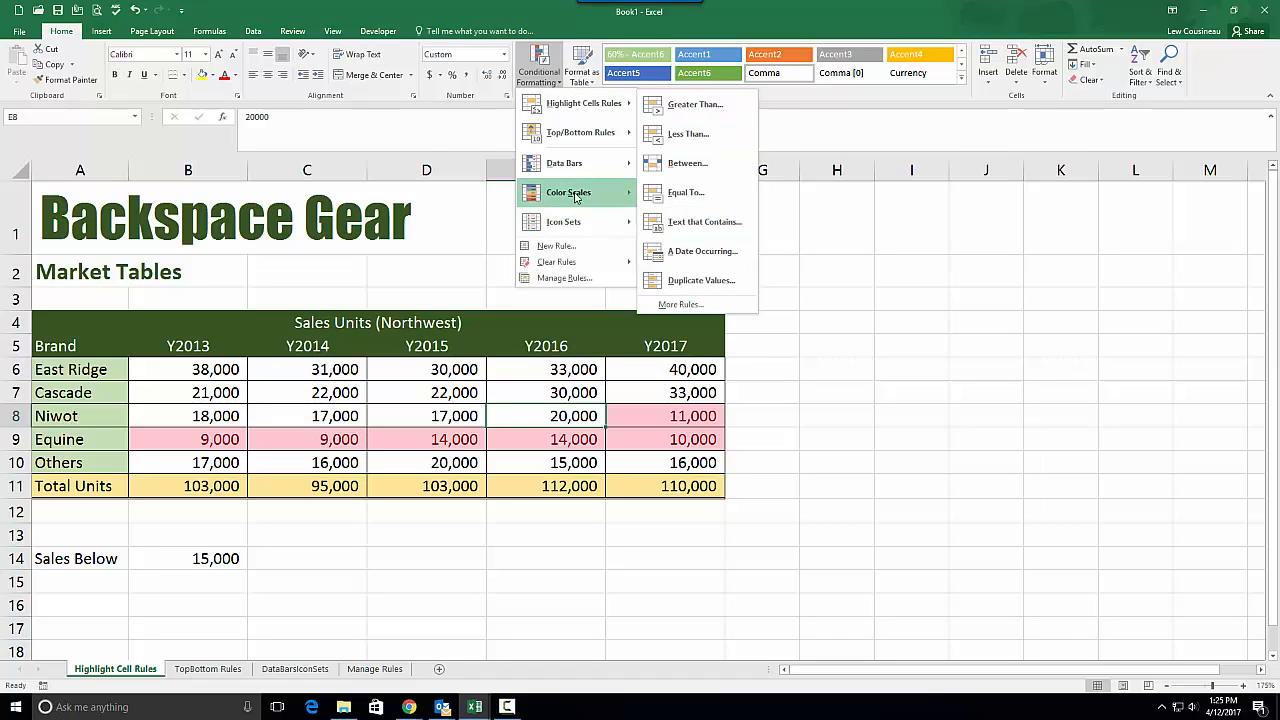
{"action": "mouse_move", "coordinate": [606, 138]}
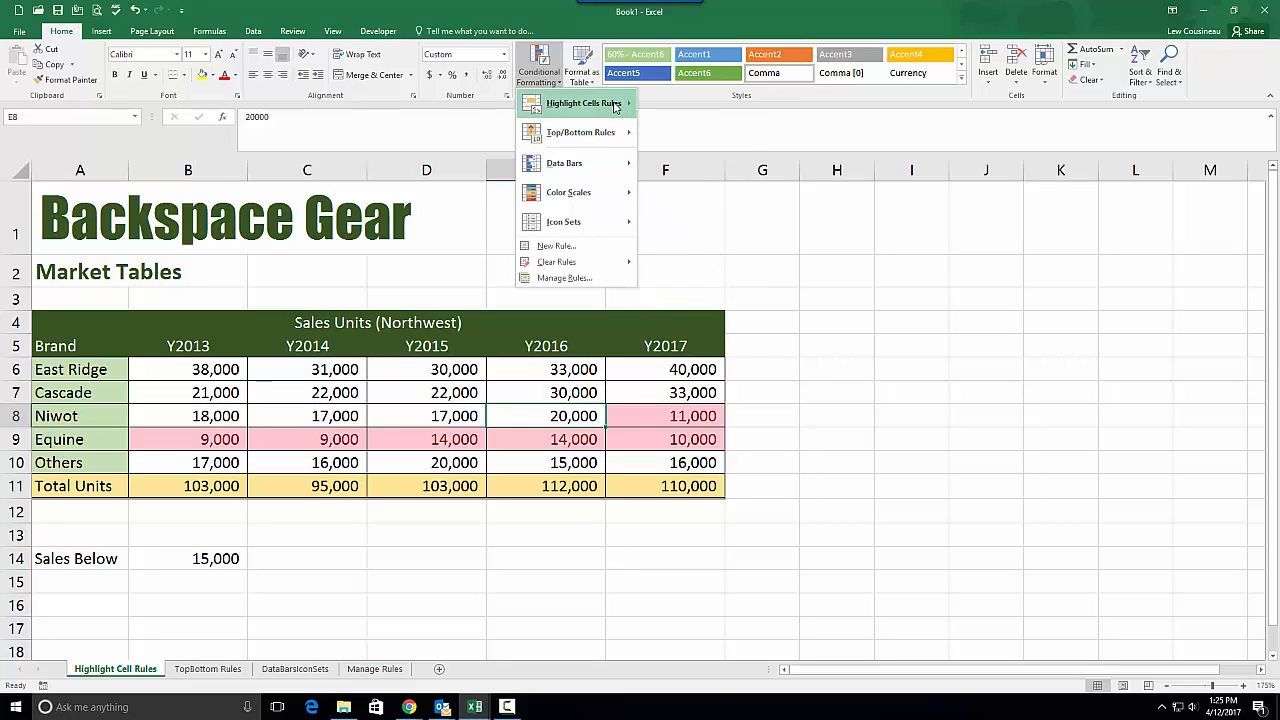
{"action": "mouse_move", "coordinate": [615, 105]}
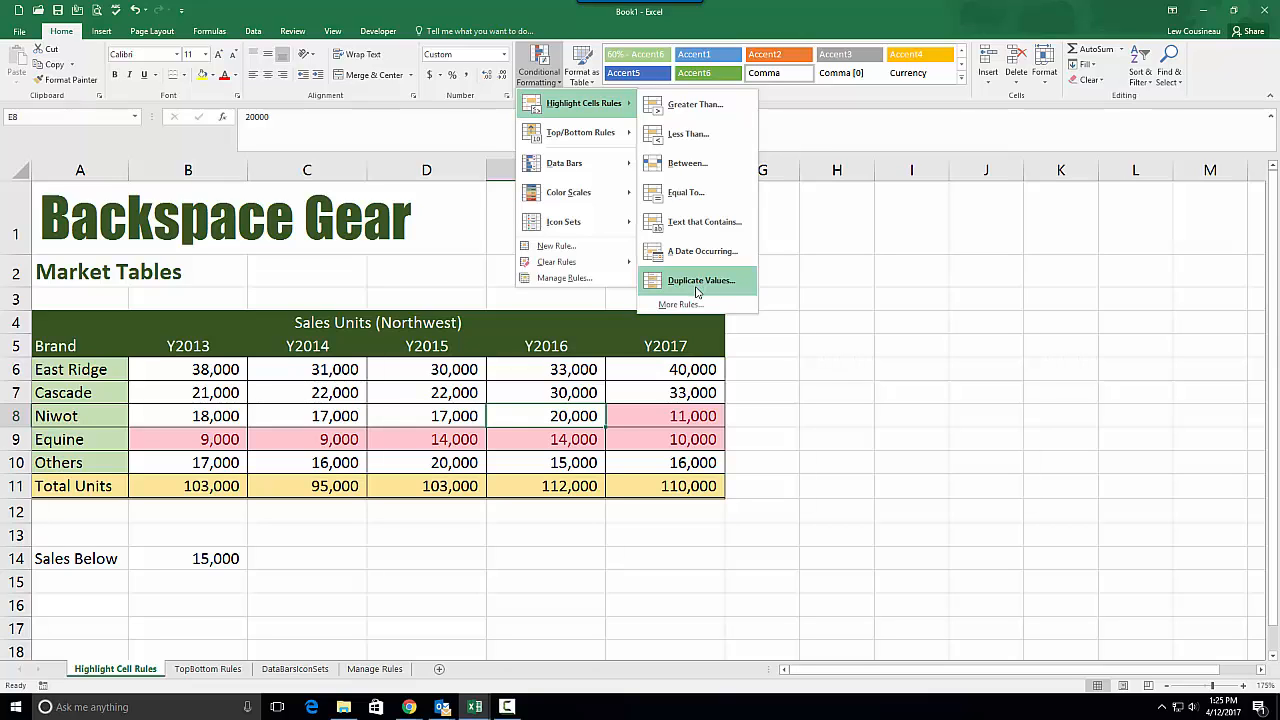
Switch to the TopBottom Rules sheet and select the brands' yearly sales figures in B6:F10, excluding the totals
{"action": "left_click", "coordinate": [229, 669]}
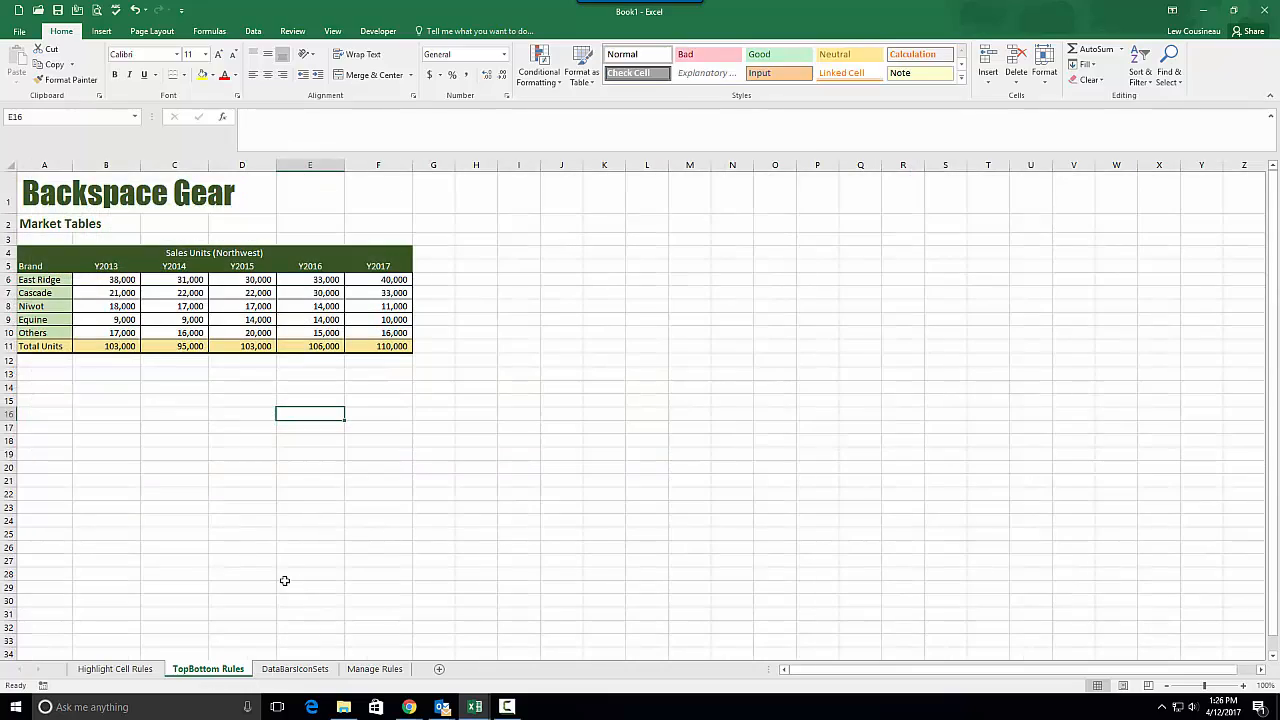
{"action": "scroll", "coordinate": [284, 580], "scroll_direction": "up", "scroll_amount": 5}
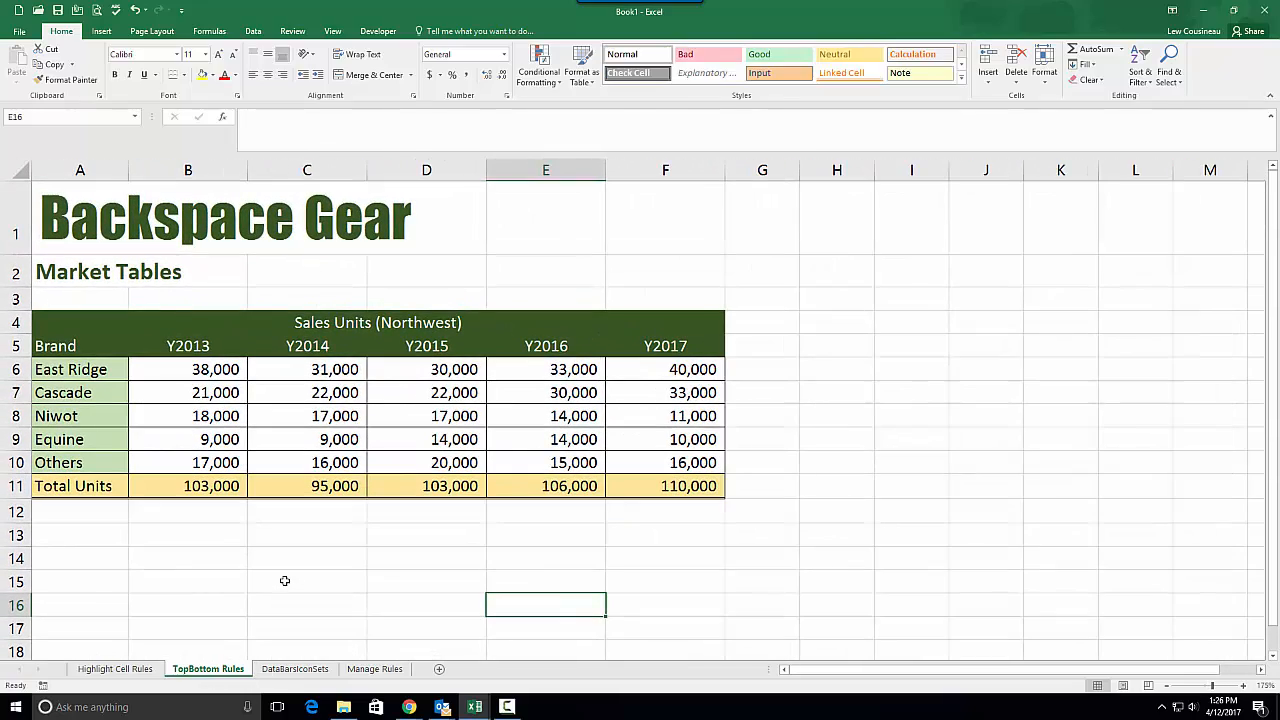
{"action": "left_click", "coordinate": [193, 370]}
{"action": "left_click_drag", "start_coordinate": [195, 370], "coordinate": [672, 463]}
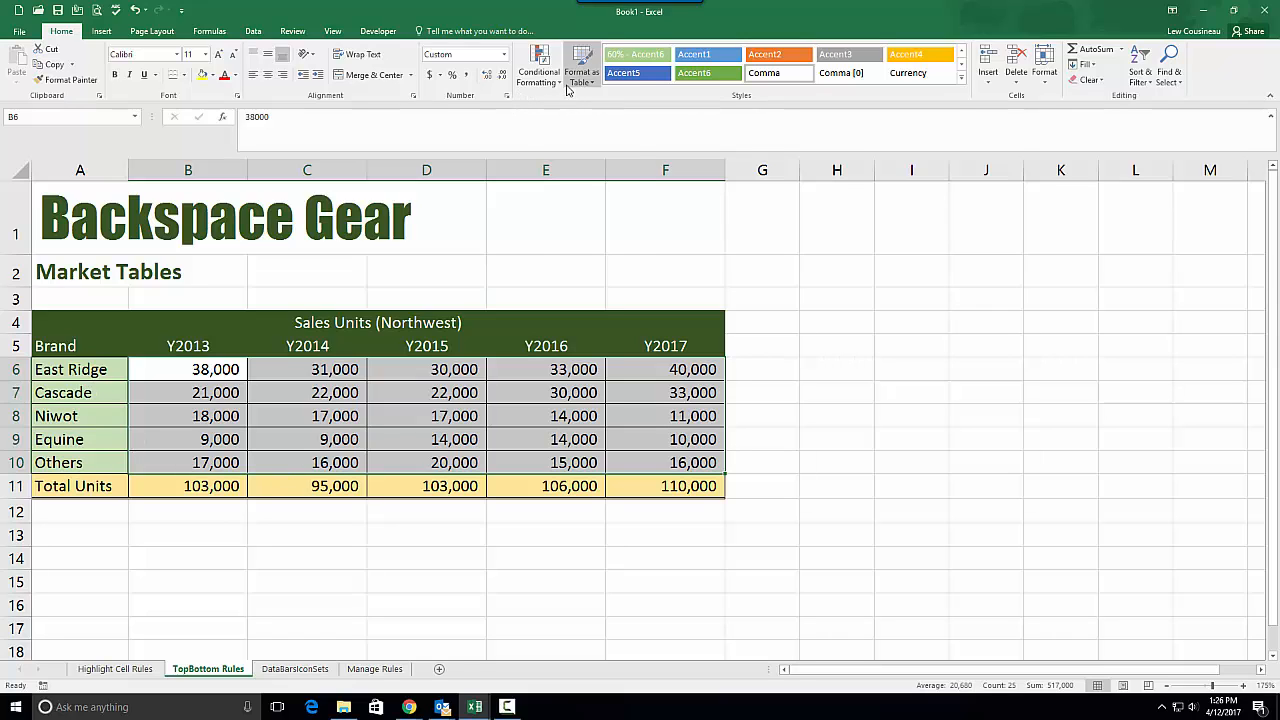
Apply a Top 10% rule to the selected sales figures, set to 15% with Green Fill with Dark Green Text
{"action": "left_click", "coordinate": [561, 84]}
{"action": "mouse_move", "coordinate": [563, 133]}
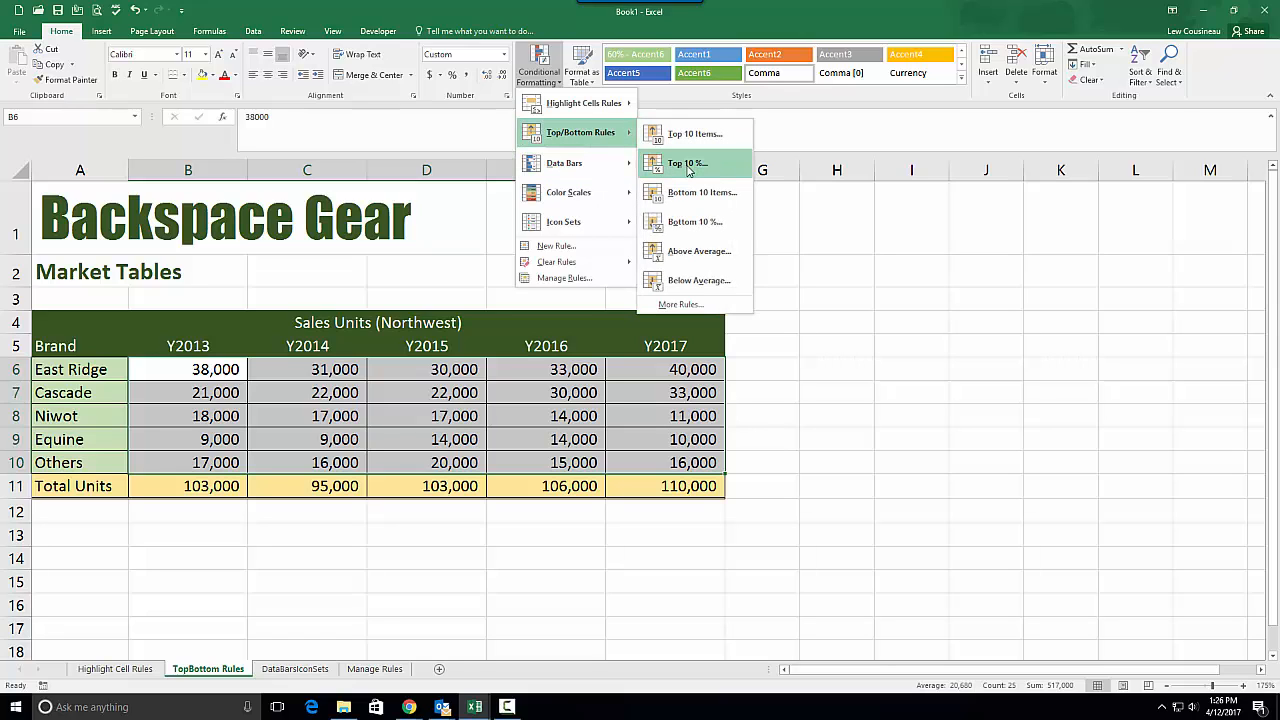
{"action": "left_click", "coordinate": [688, 165]}
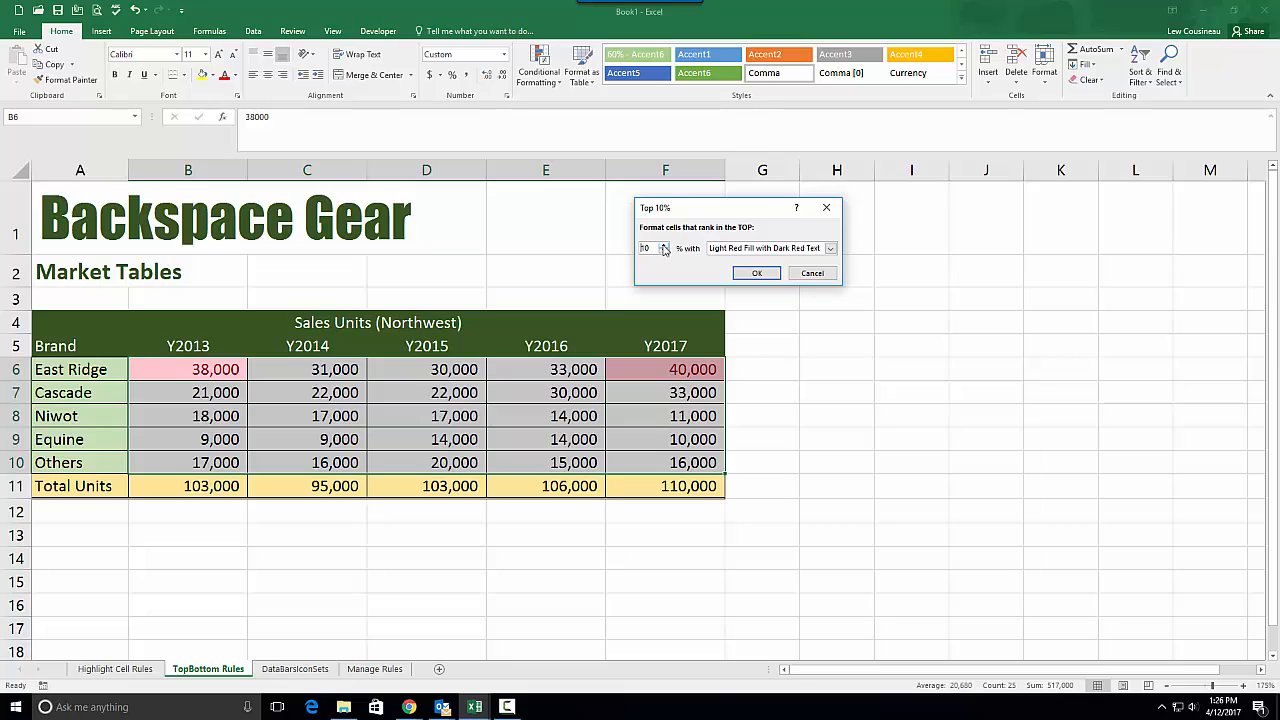
{"action": "left_click", "coordinate": [662, 246]}
{"action": "left_click", "coordinate": [662, 246]}
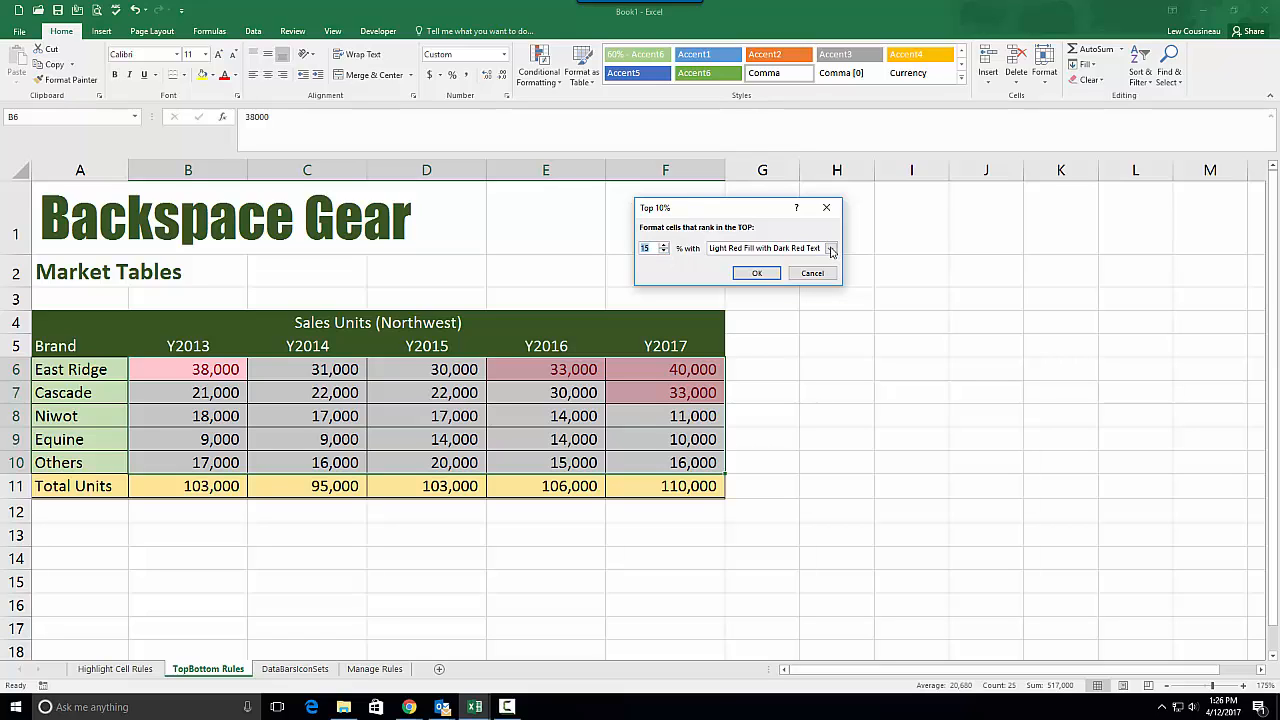
{"action": "left_click", "coordinate": [829, 249]}
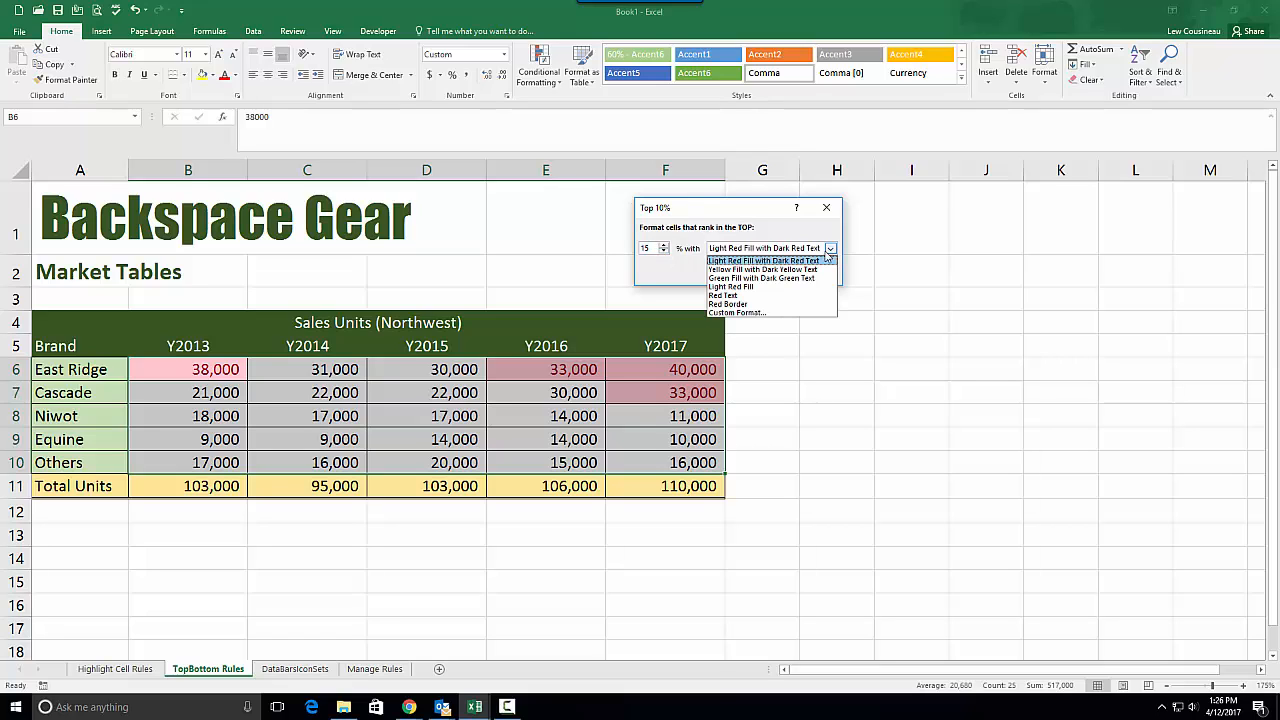
{"action": "left_click", "coordinate": [819, 278]}
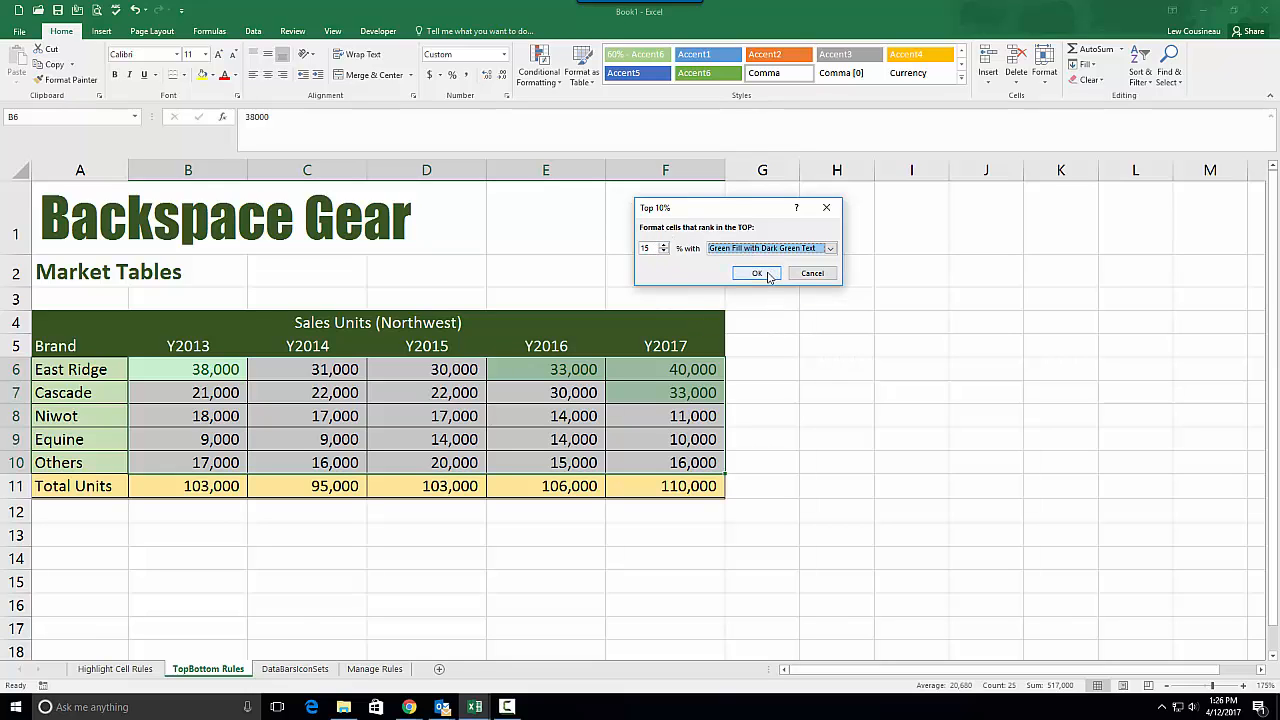
{"action": "left_click", "coordinate": [757, 274]}
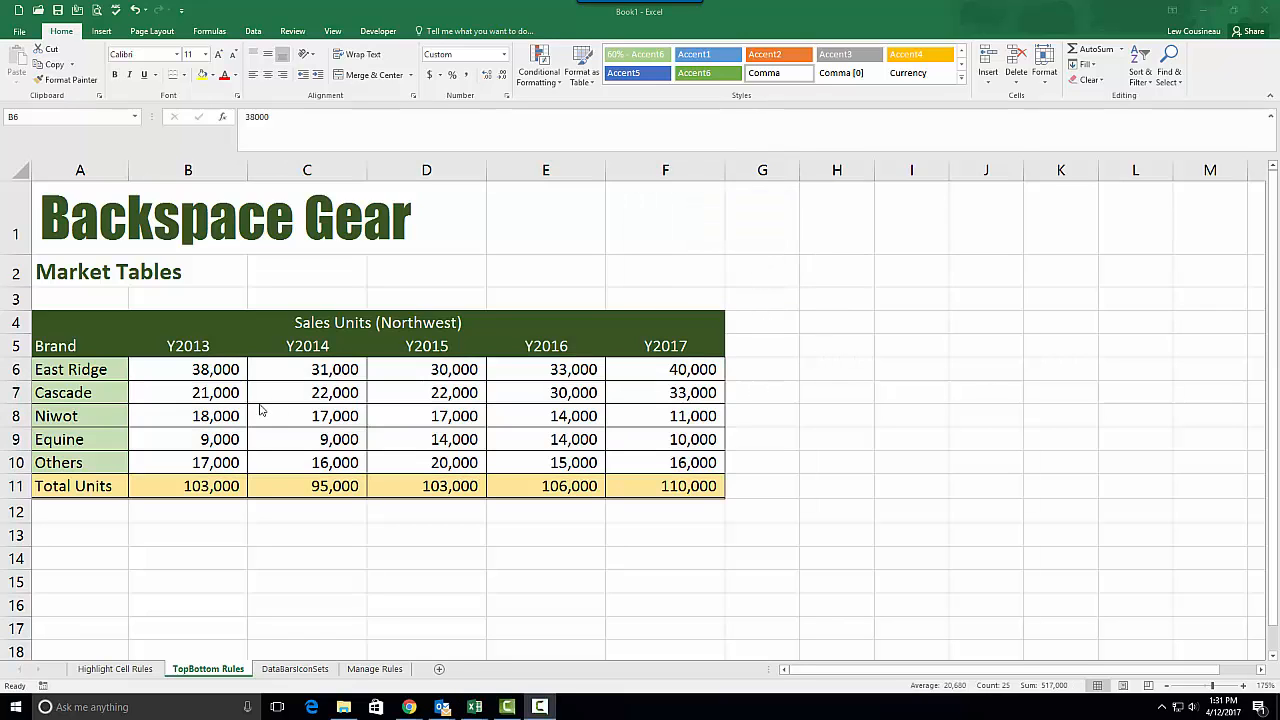
Apply a Bottom 10 Items rule to B6:F10, set to 15 items with Light Red Fill with Dark Red Text
{"action": "left_click", "coordinate": [207, 372]}
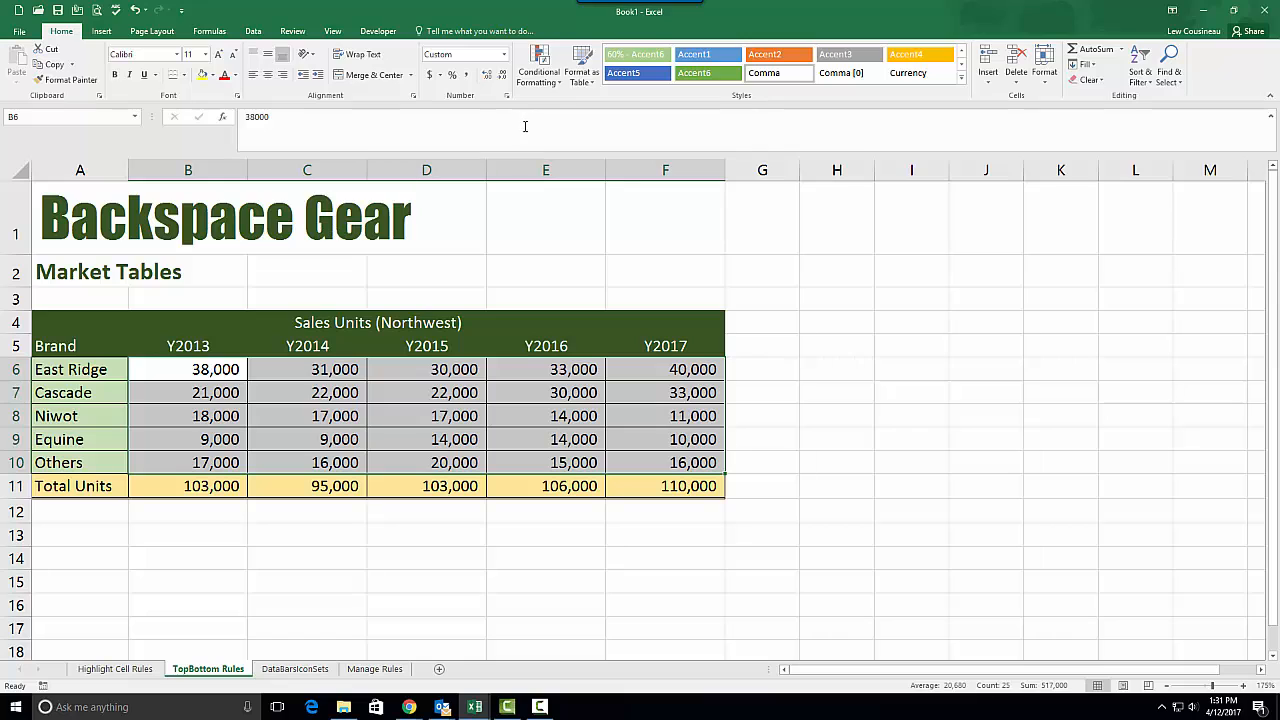
{"action": "left_click", "coordinate": [540, 70]}
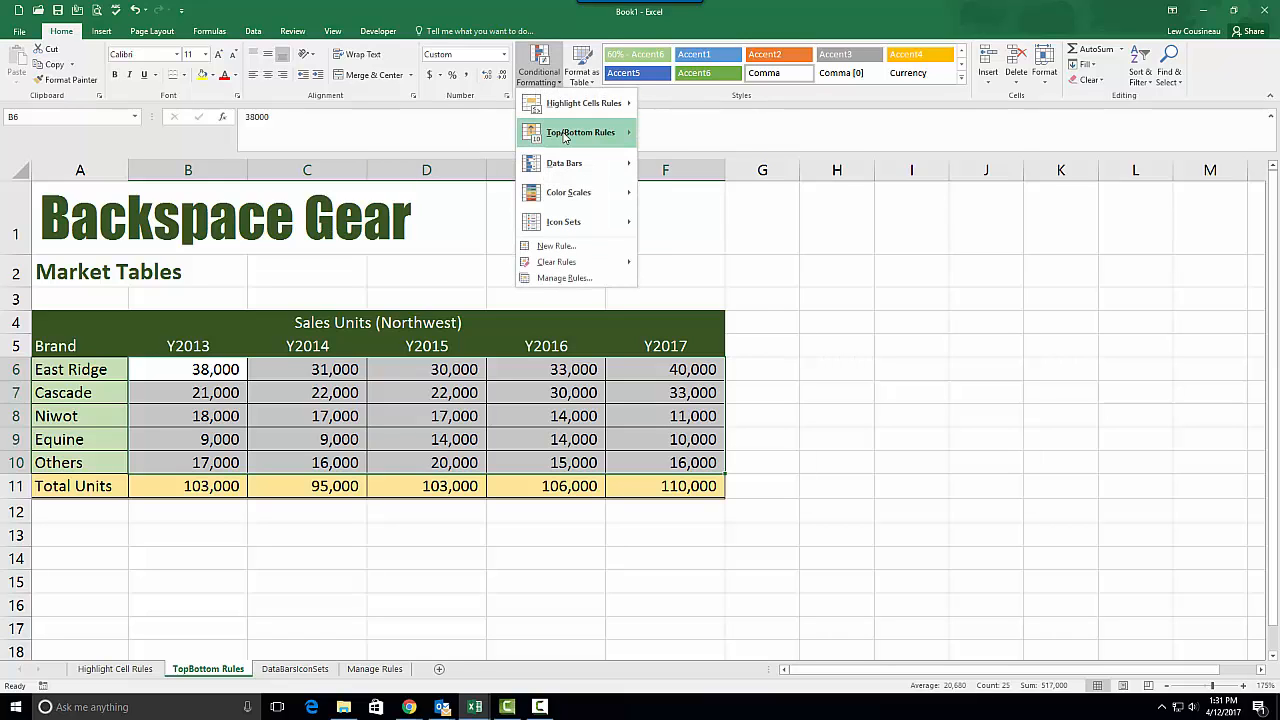
{"action": "mouse_move", "coordinate": [565, 138]}
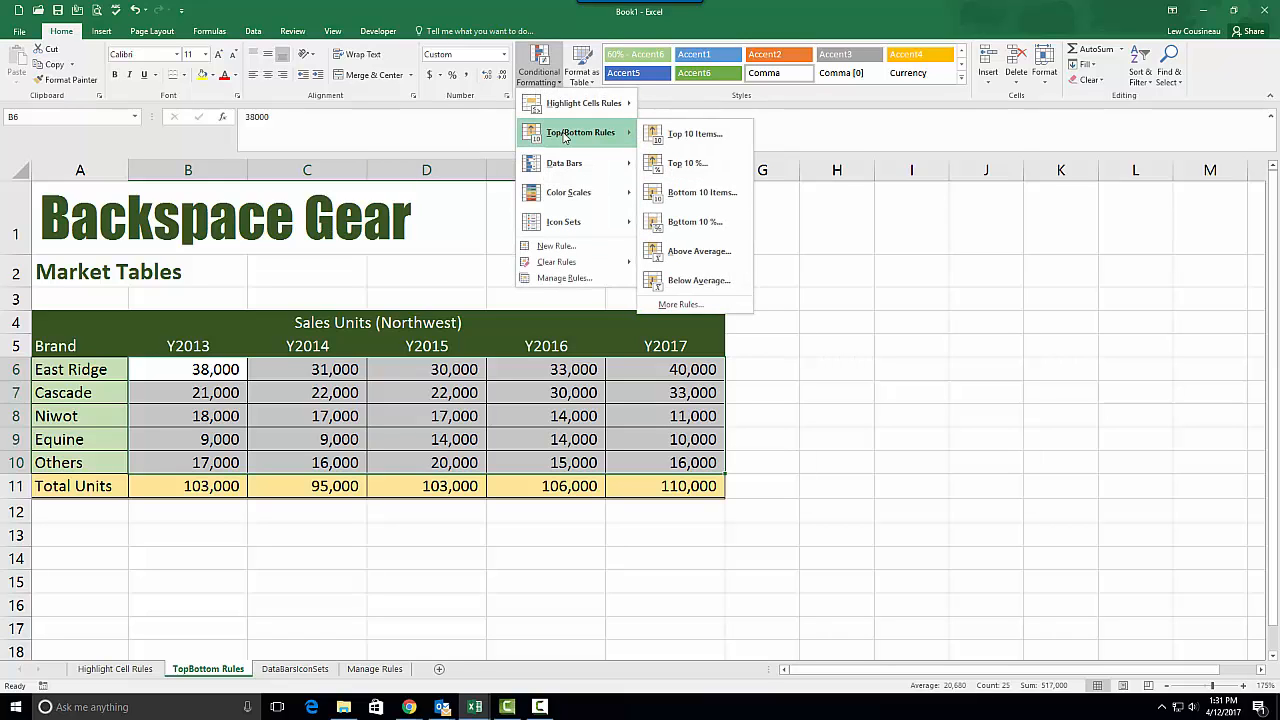
{"action": "left_click", "coordinate": [698, 193]}
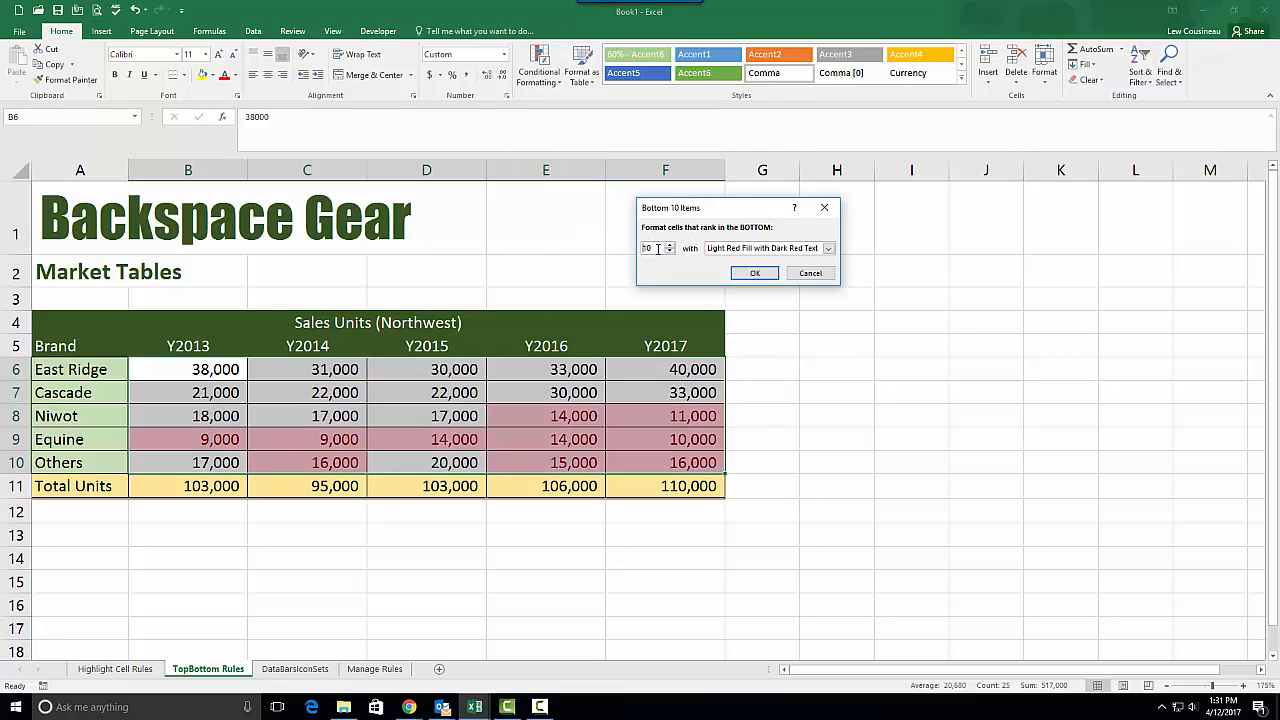
{"action": "left_click", "coordinate": [669, 245]}
{"action": "left_click", "coordinate": [669, 245]}
{"action": "left_click", "coordinate": [669, 245]}
{"action": "left_click", "coordinate": [669, 245]}
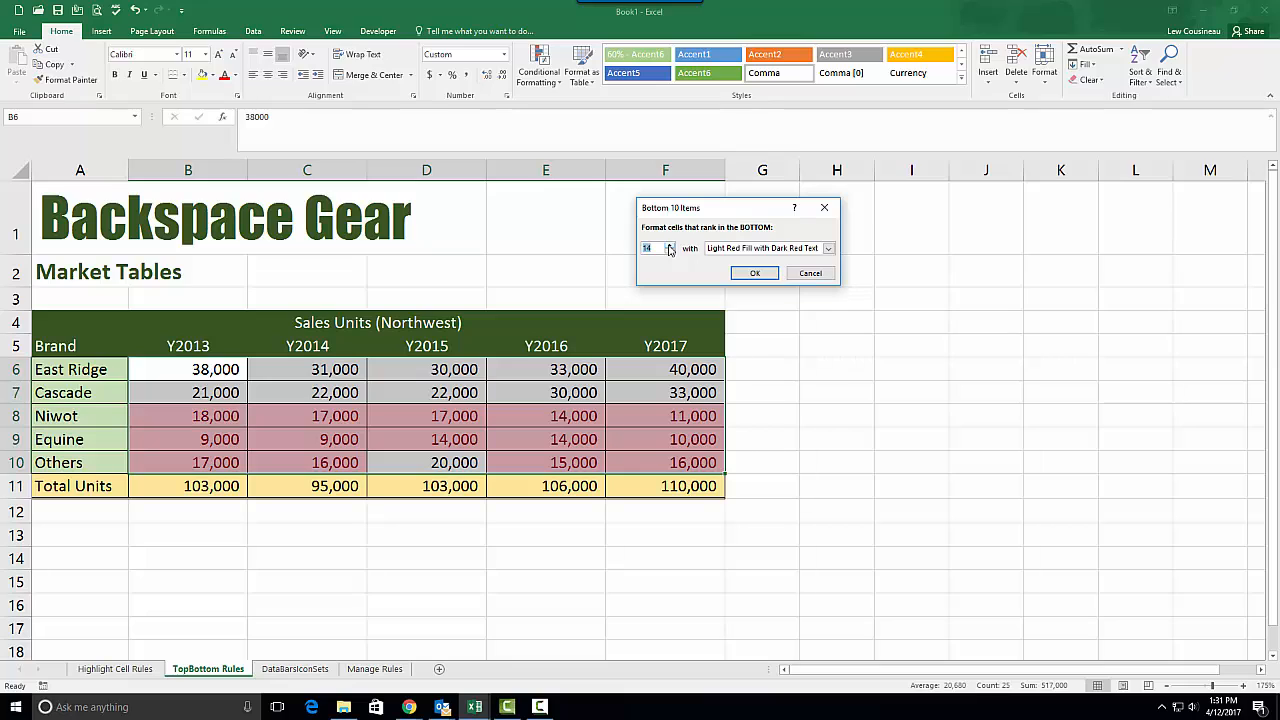
{"action": "left_click", "coordinate": [669, 245]}
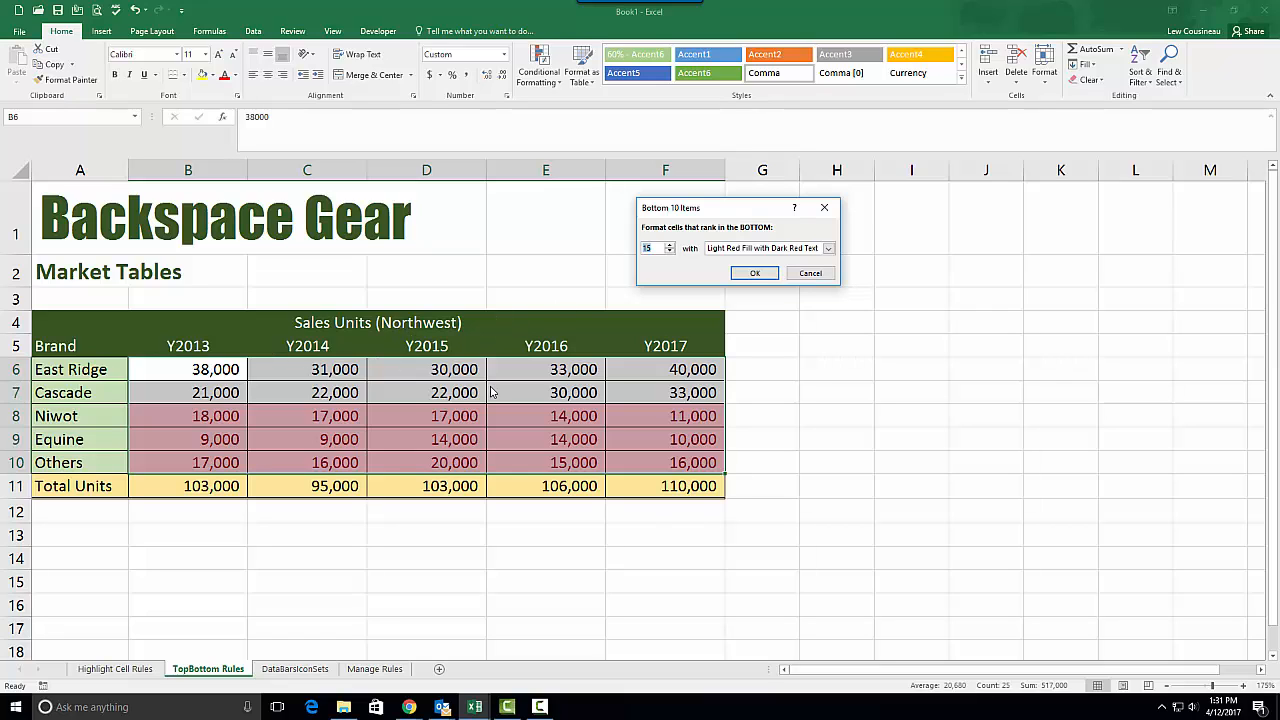
{"action": "left_click", "coordinate": [829, 248]}
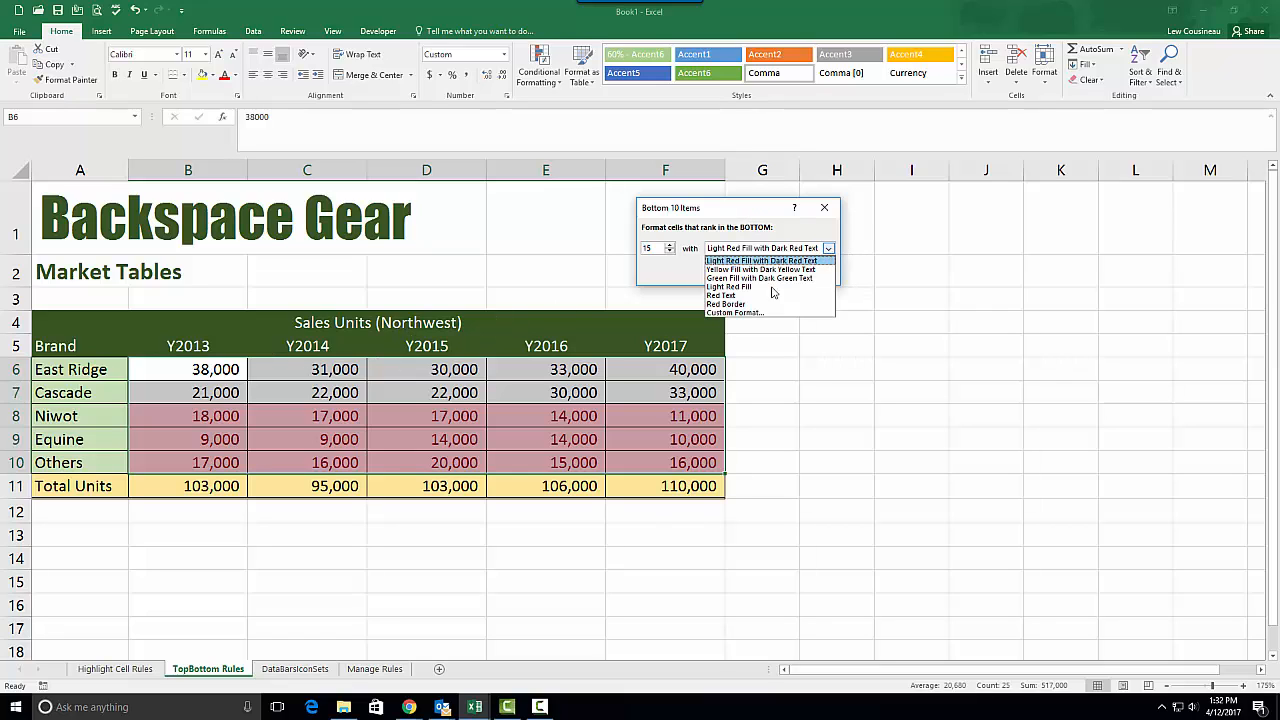
{"action": "left_click", "coordinate": [862, 371]}
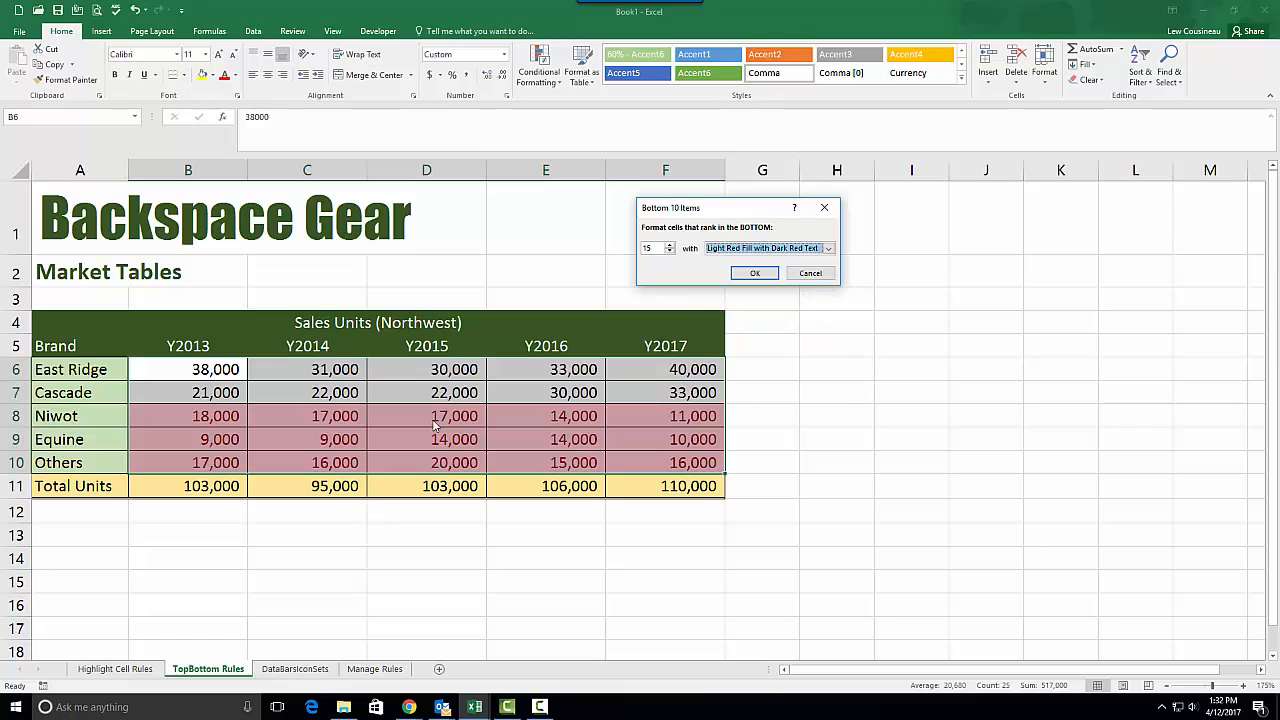
{"action": "left_click", "coordinate": [754, 276]}
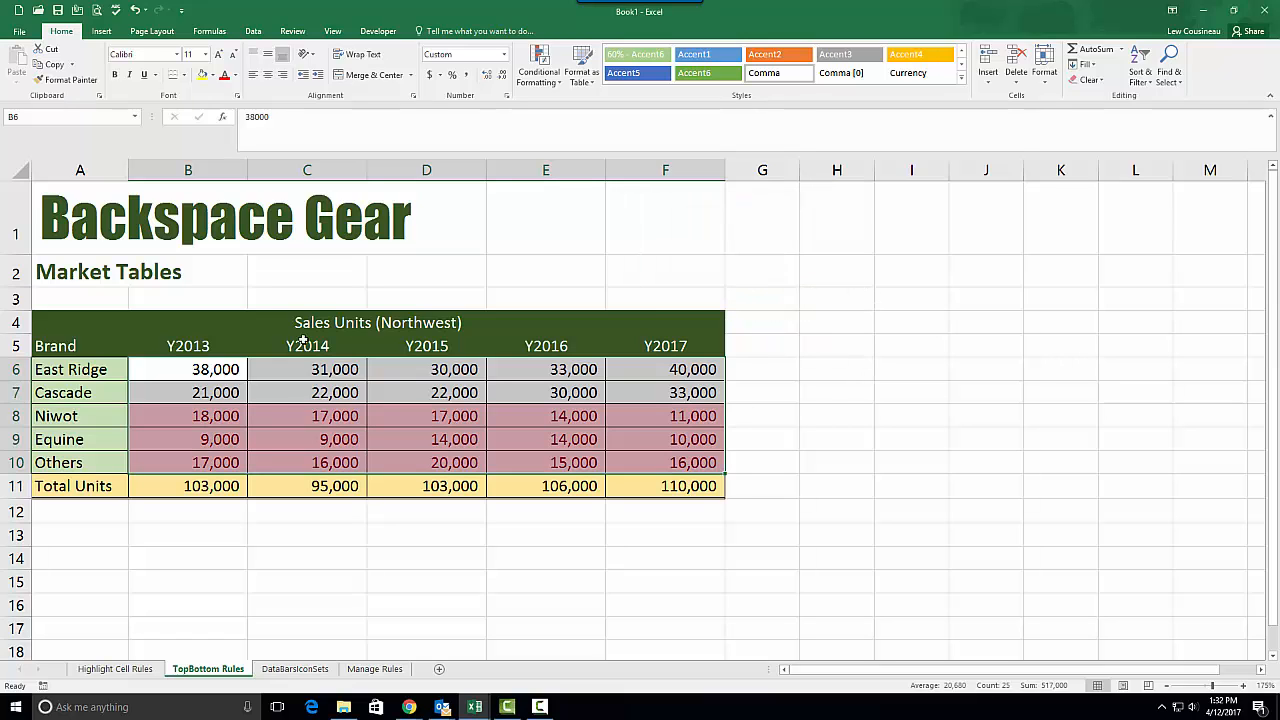
Clear the conditional formatting rules from the entire TopBottom Rules sheet
{"action": "left_click_drag", "start_coordinate": [165, 364], "coordinate": [658, 461]}
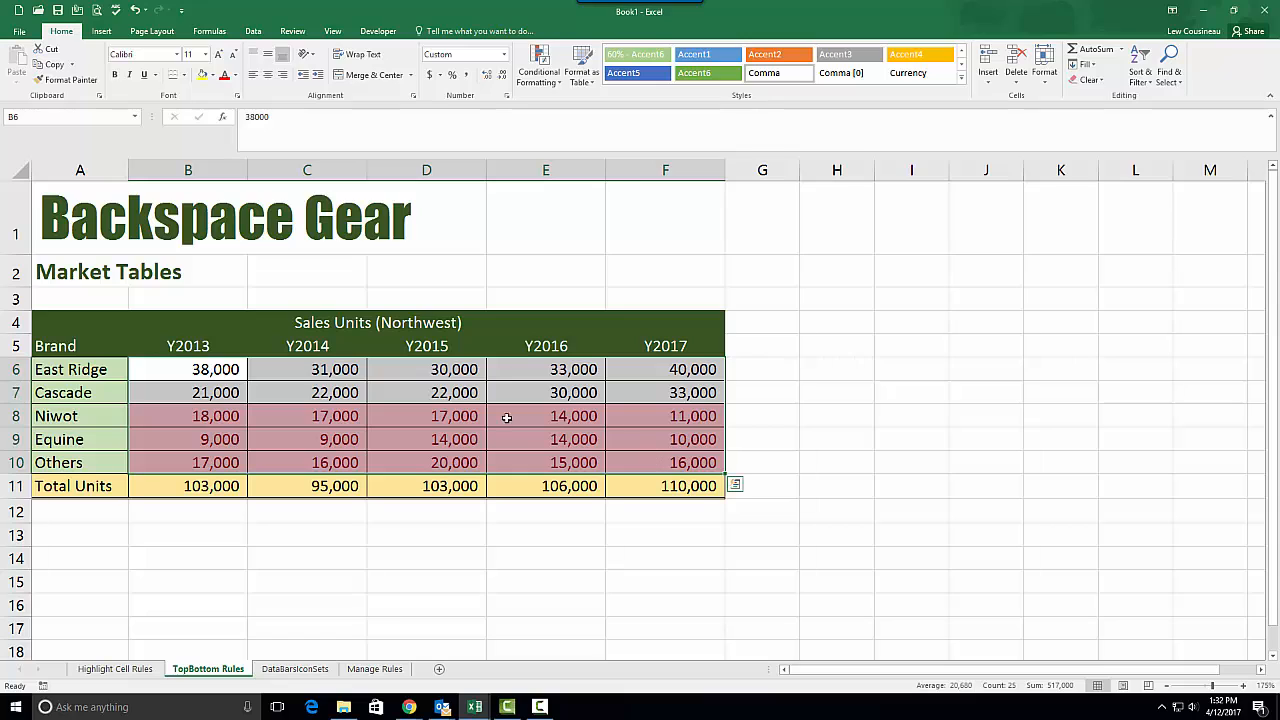
{"action": "left_click", "coordinate": [561, 88]}
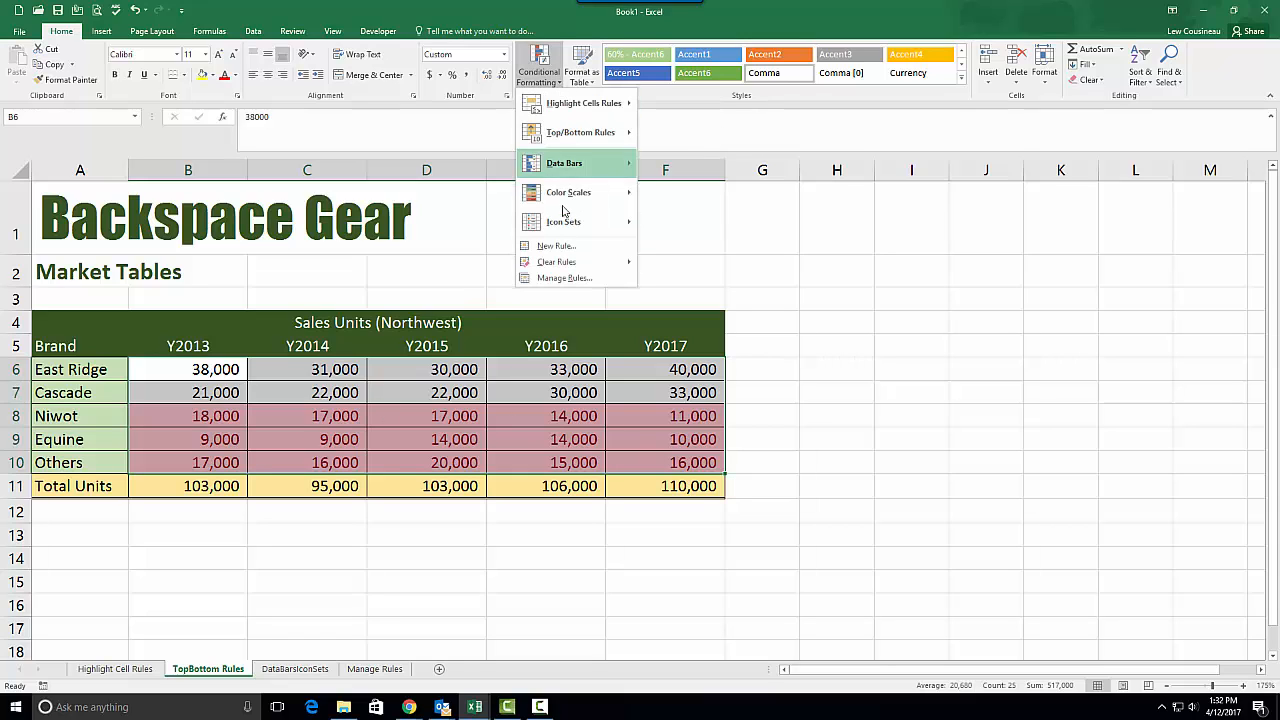
{"action": "mouse_move", "coordinate": [557, 262]}
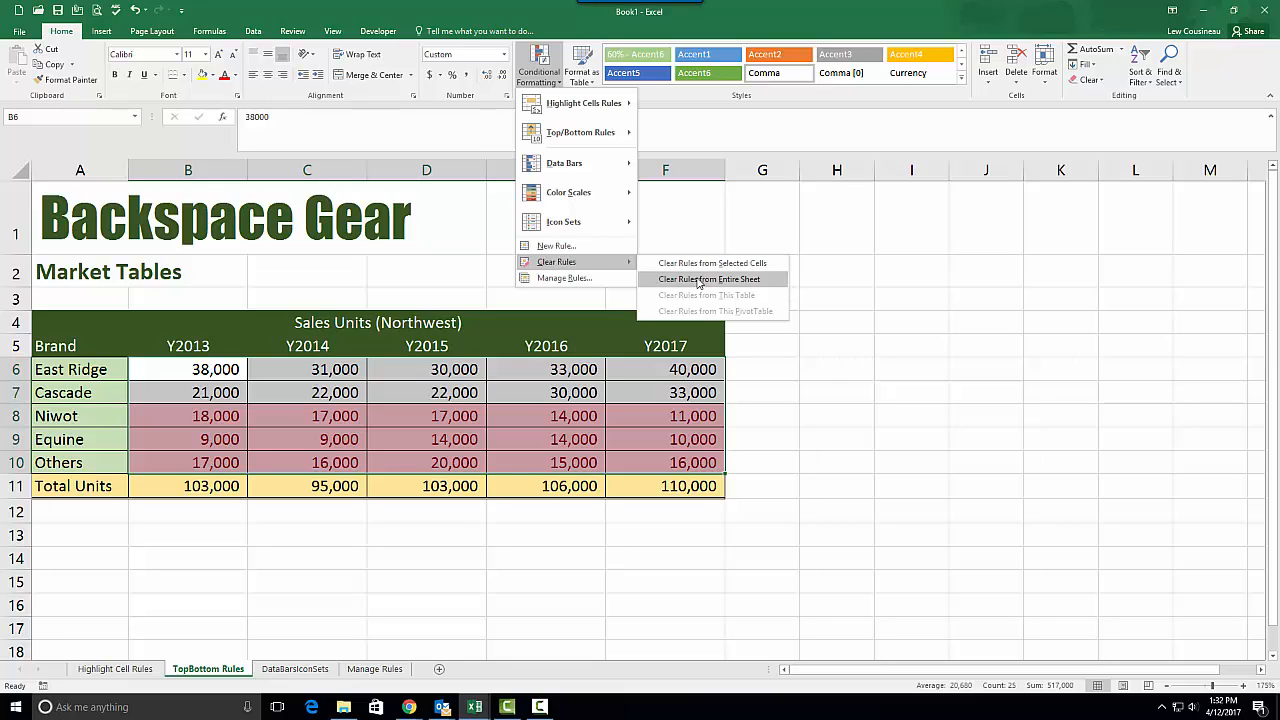
{"action": "left_click", "coordinate": [698, 281]}
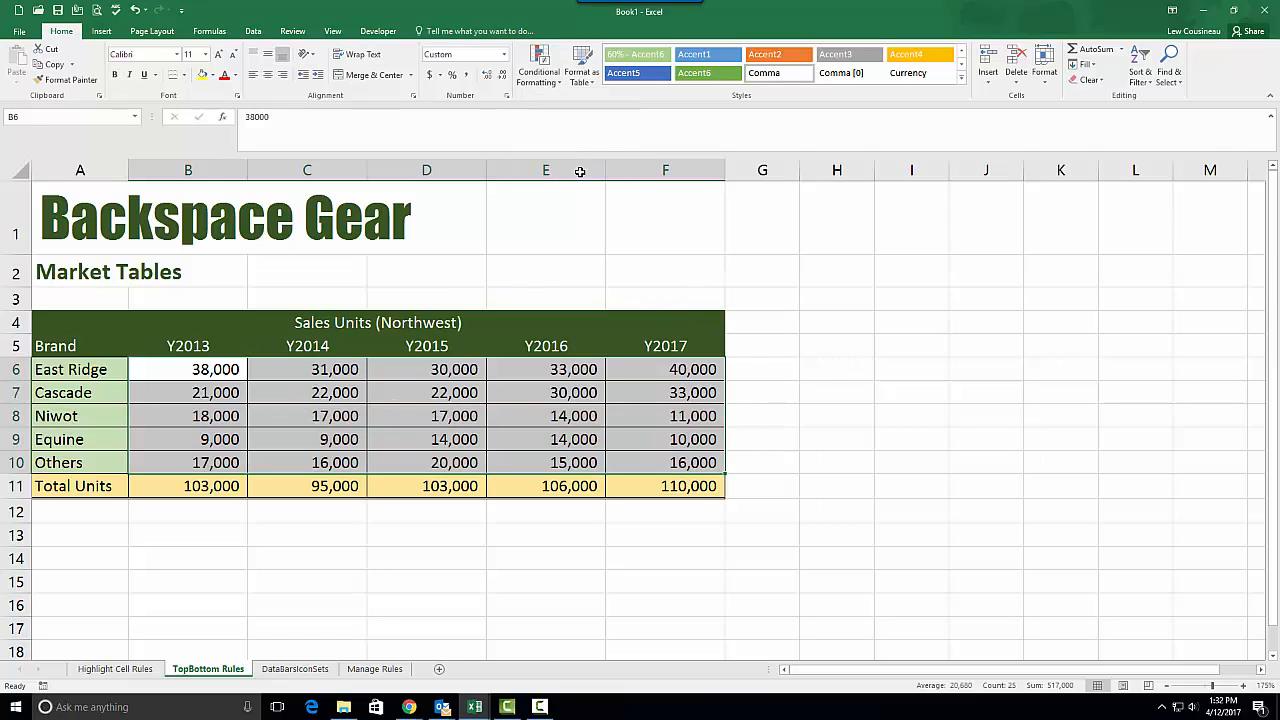
Apply an Above Average rule to the sales figures in B6:F10 with Green Fill with Dark Green Text
{"action": "left_click", "coordinate": [539, 62]}
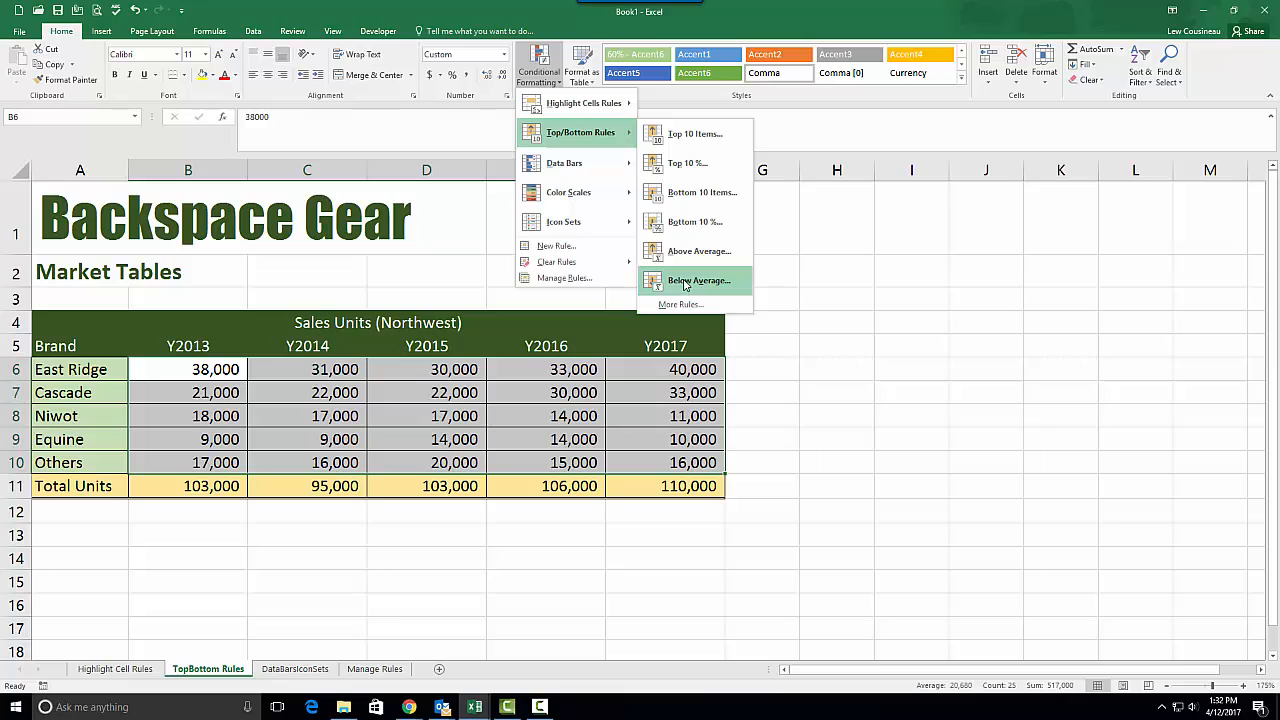
{"action": "left_click", "coordinate": [688, 253]}
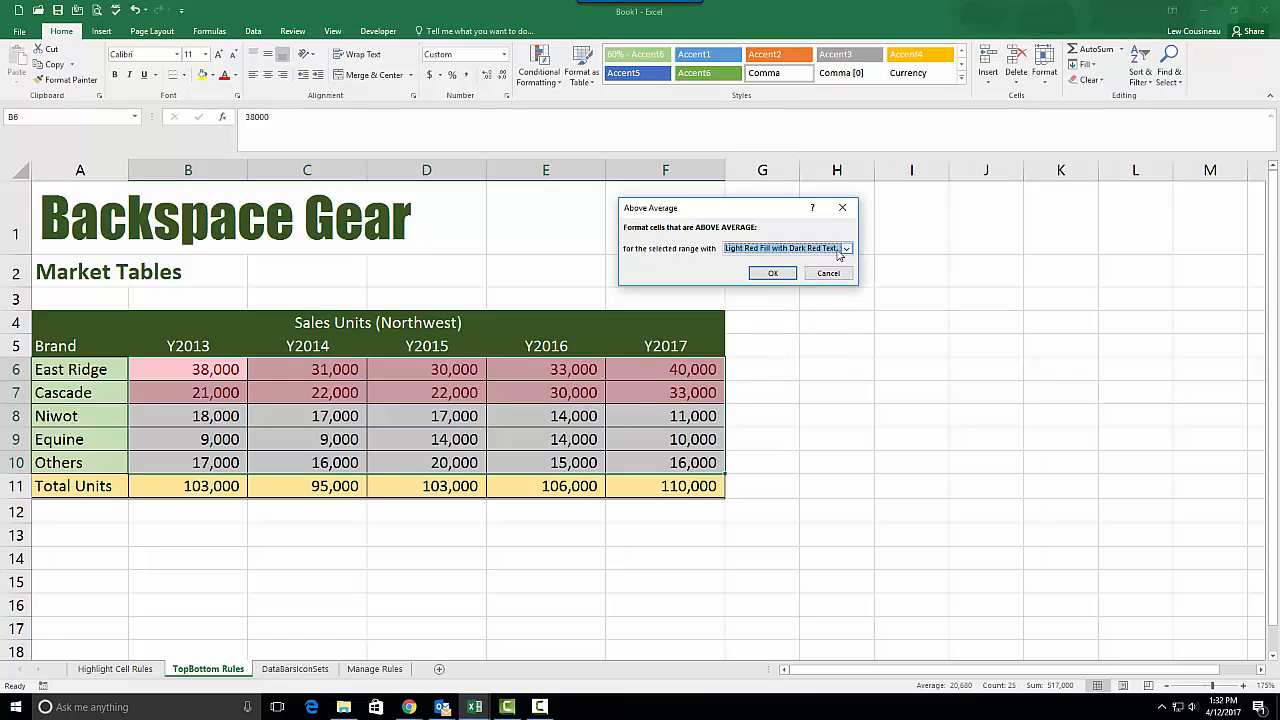
{"action": "left_click", "coordinate": [847, 249]}
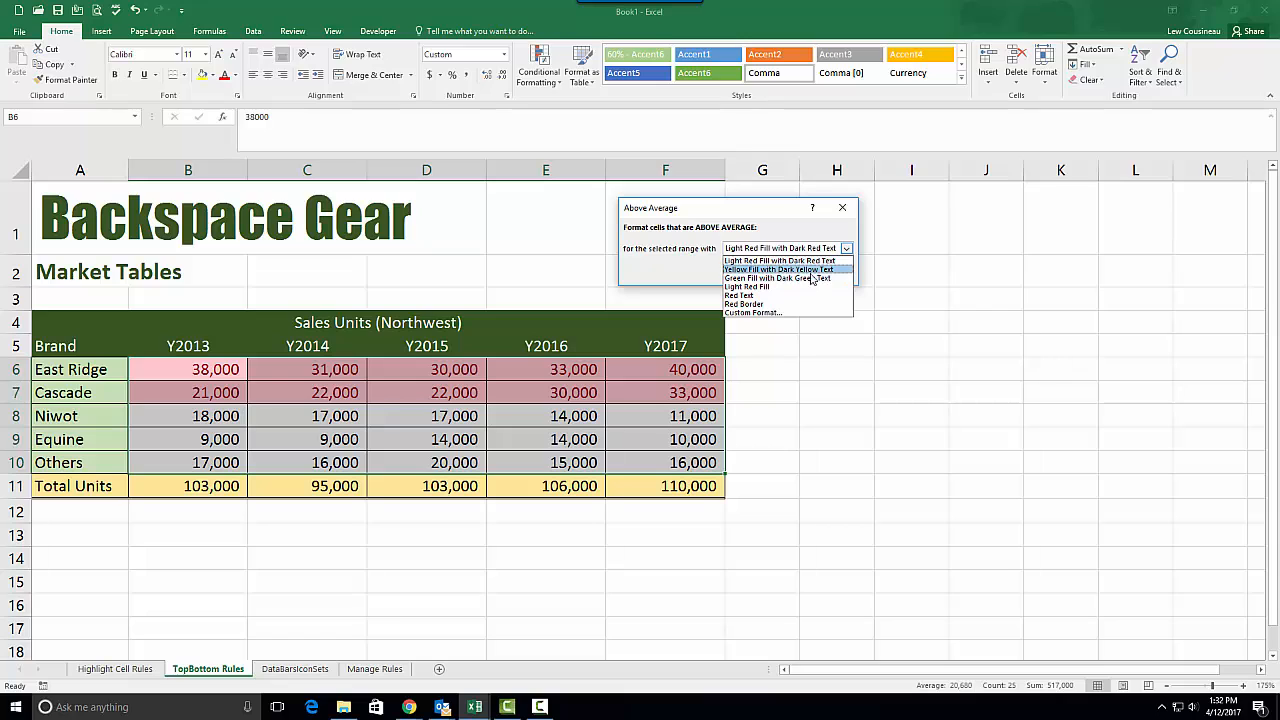
{"action": "left_click", "coordinate": [809, 278]}
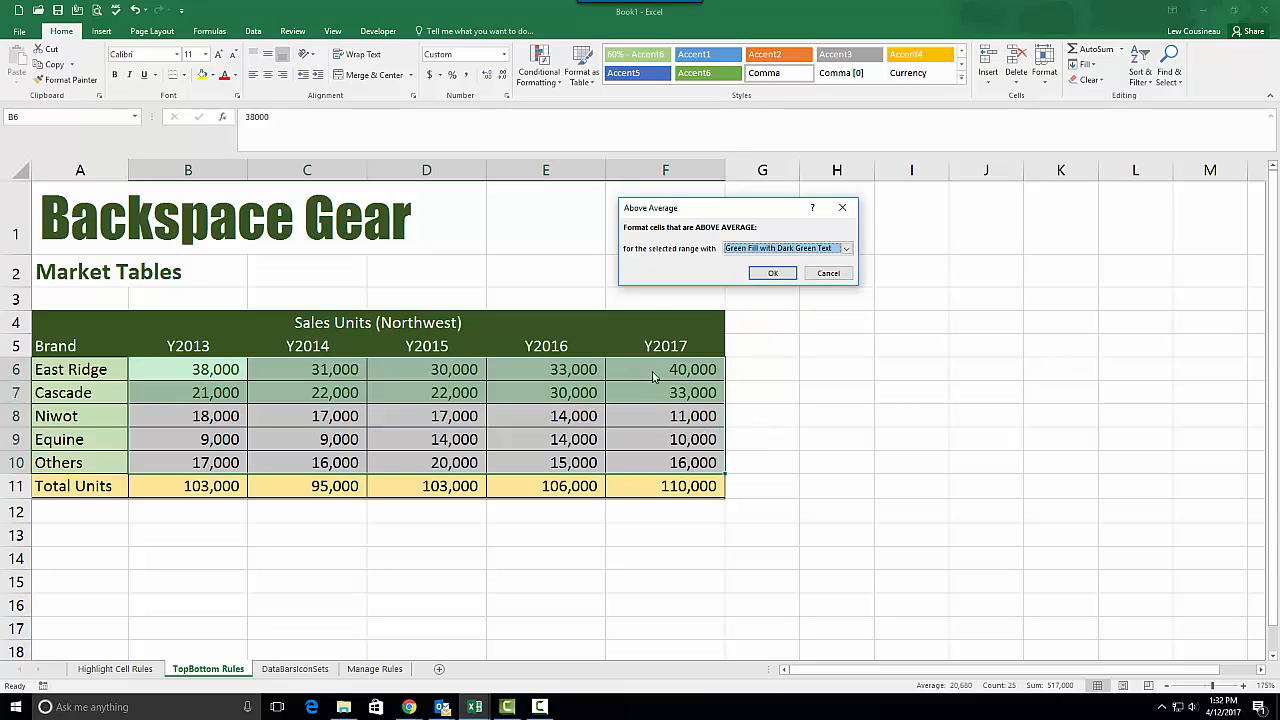
{"action": "left_click", "coordinate": [775, 274]}
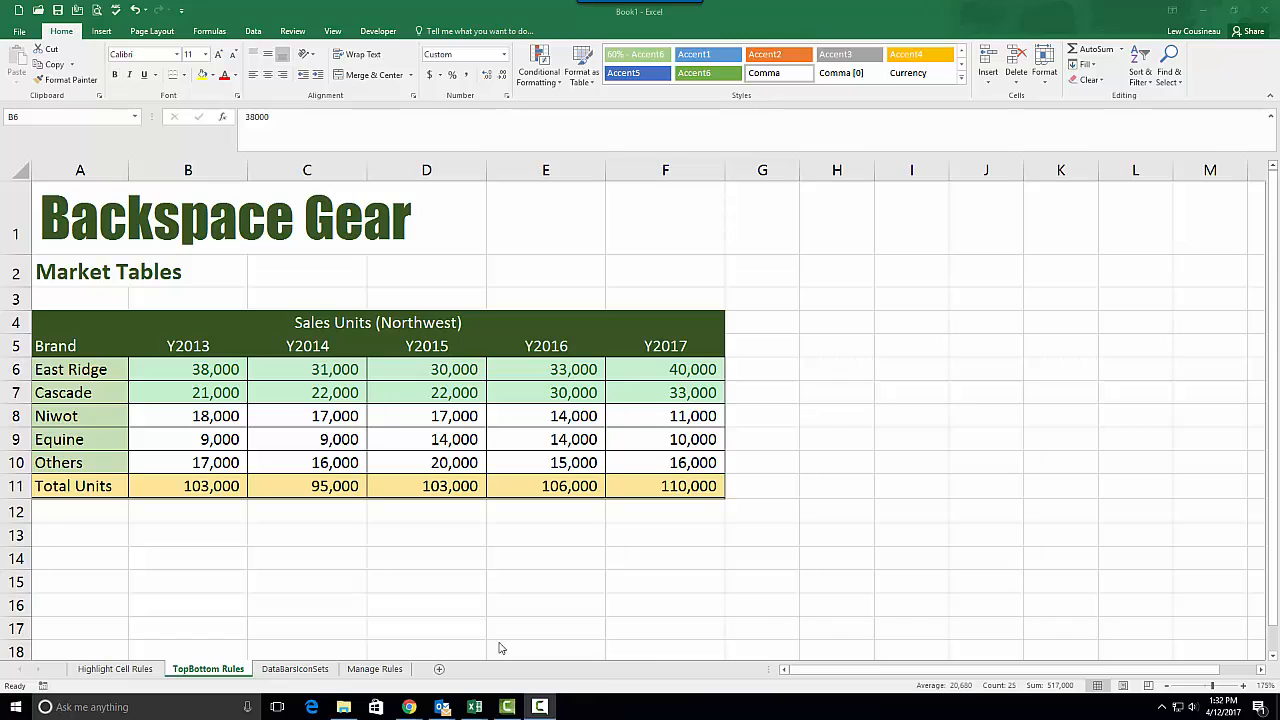
Switch to the DataBarsIconSets sheet and deselect the table by selecting an empty cell below it
{"action": "left_click", "coordinate": [300, 669]}
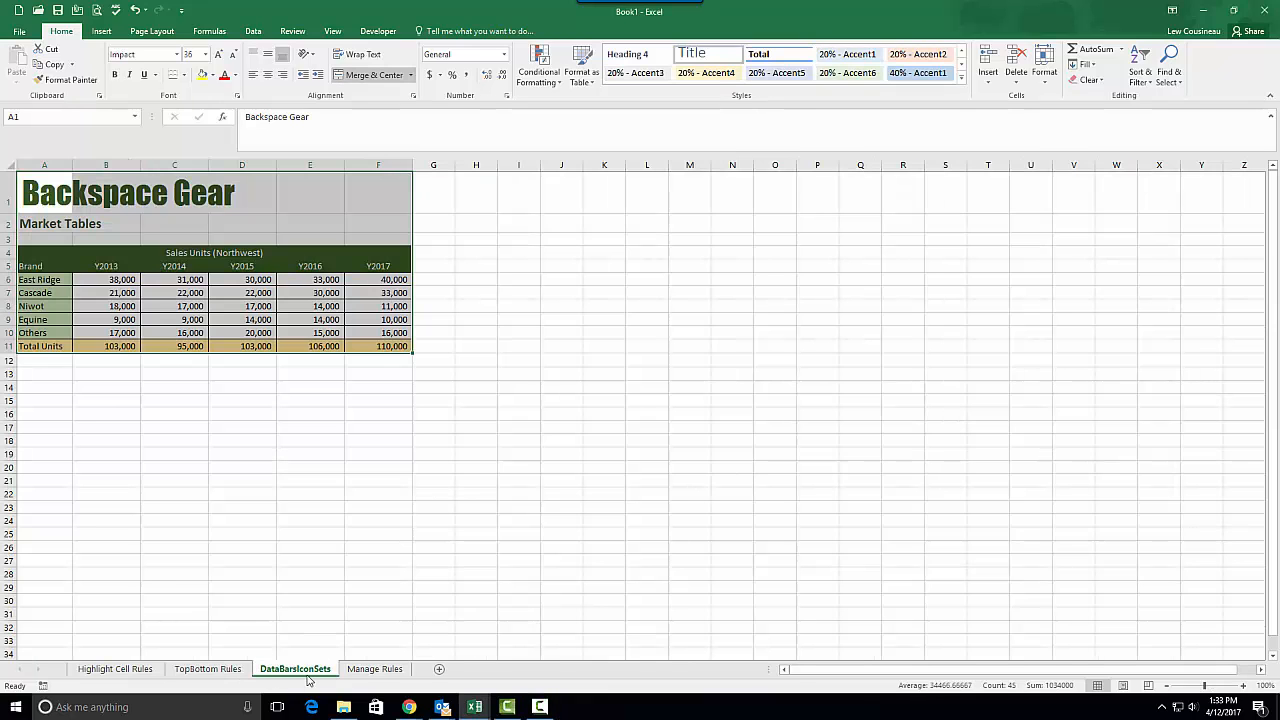
{"action": "left_click", "coordinate": [540, 68]}
{"action": "mouse_move", "coordinate": [565, 197]}
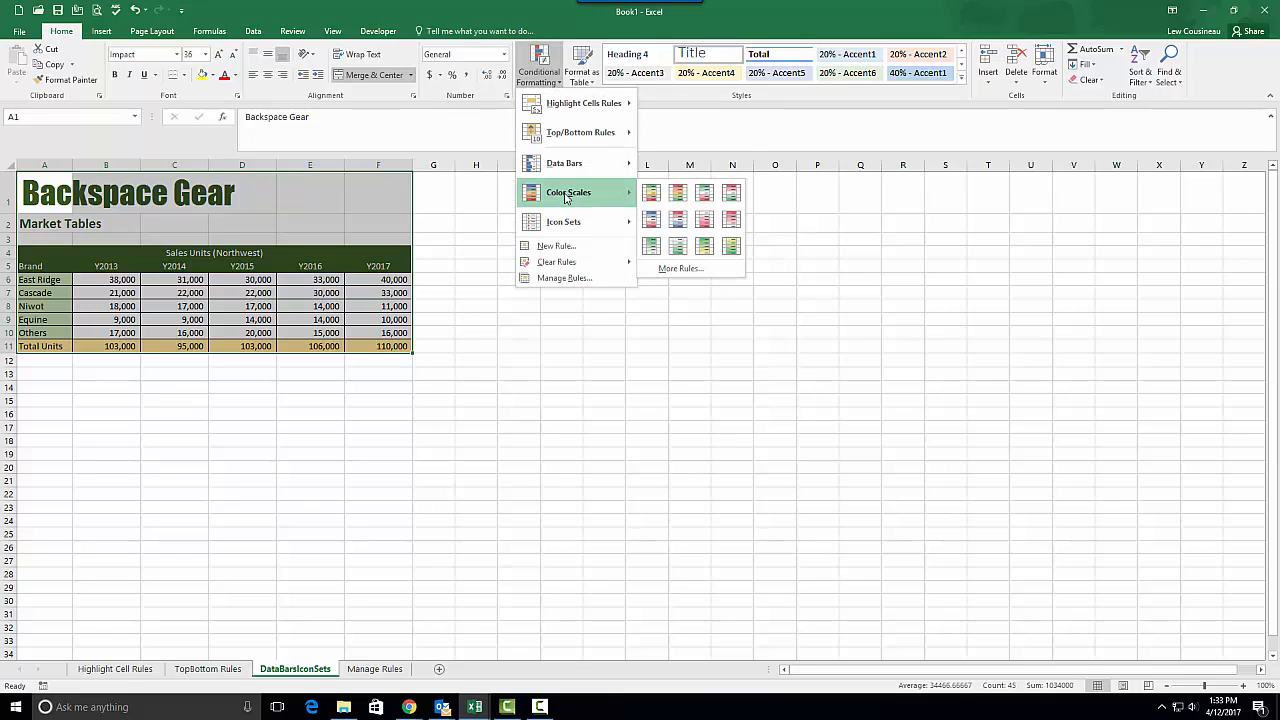
{"action": "left_click", "coordinate": [371, 414]}
{"action": "left_click", "coordinate": [300, 472]}
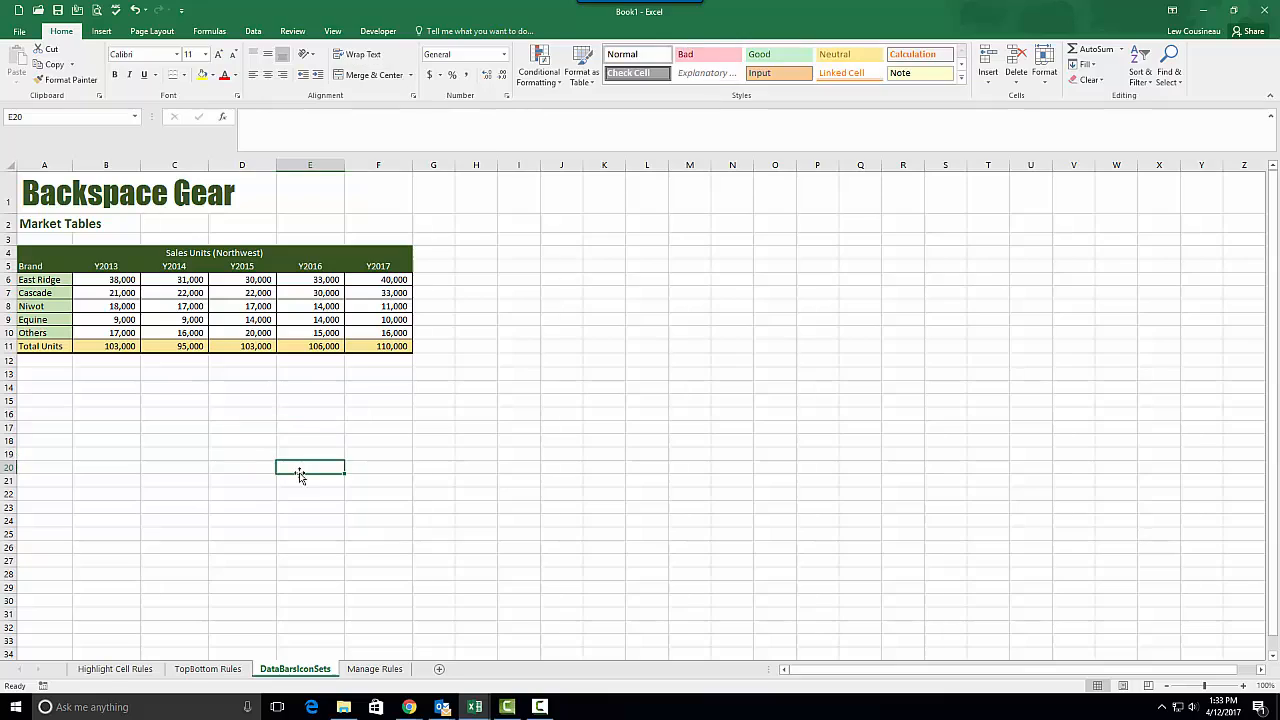
{"action": "scroll", "coordinate": [300, 478], "scroll_direction": "up", "scroll_amount": 5, "text": "ctrl"}
{"action": "scroll", "coordinate": [296, 470], "scroll_direction": "up", "scroll_amount": 1}
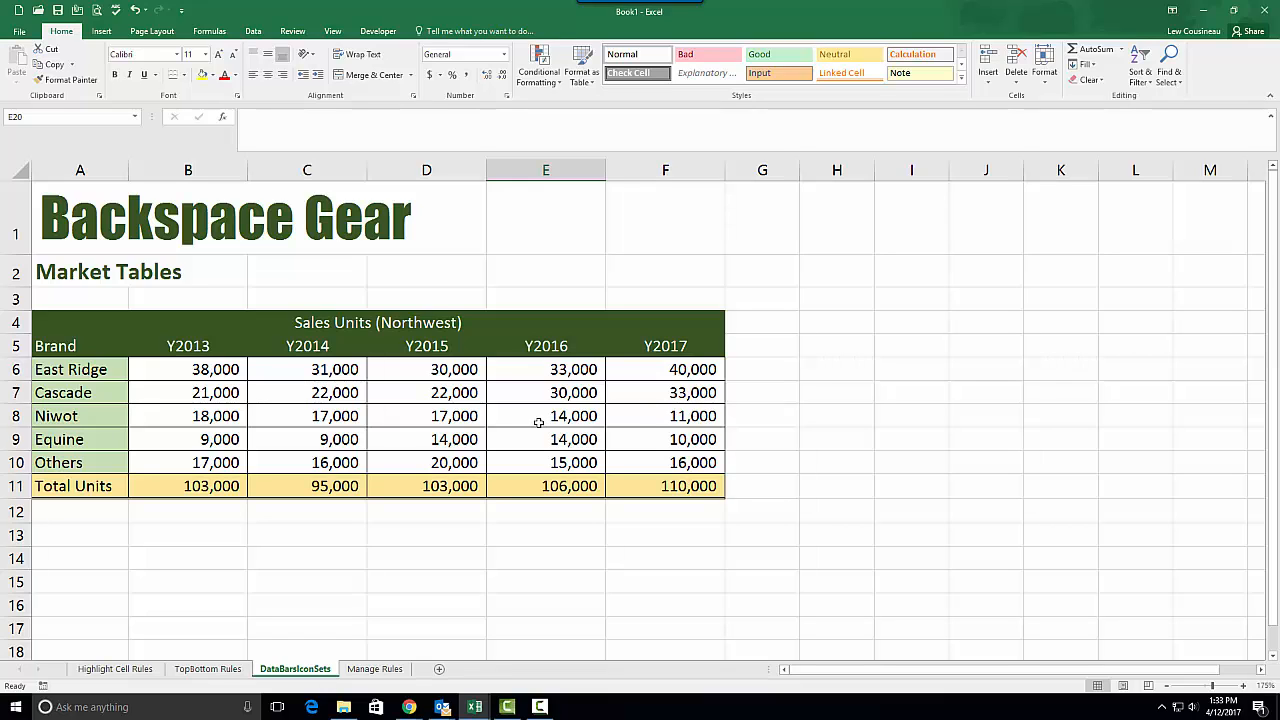
Apply blue gradient data bars to the Y2017 brand sales in F6:F10 and deselect the range
{"action": "left_click_drag", "start_coordinate": [685, 370], "coordinate": [684, 462]}
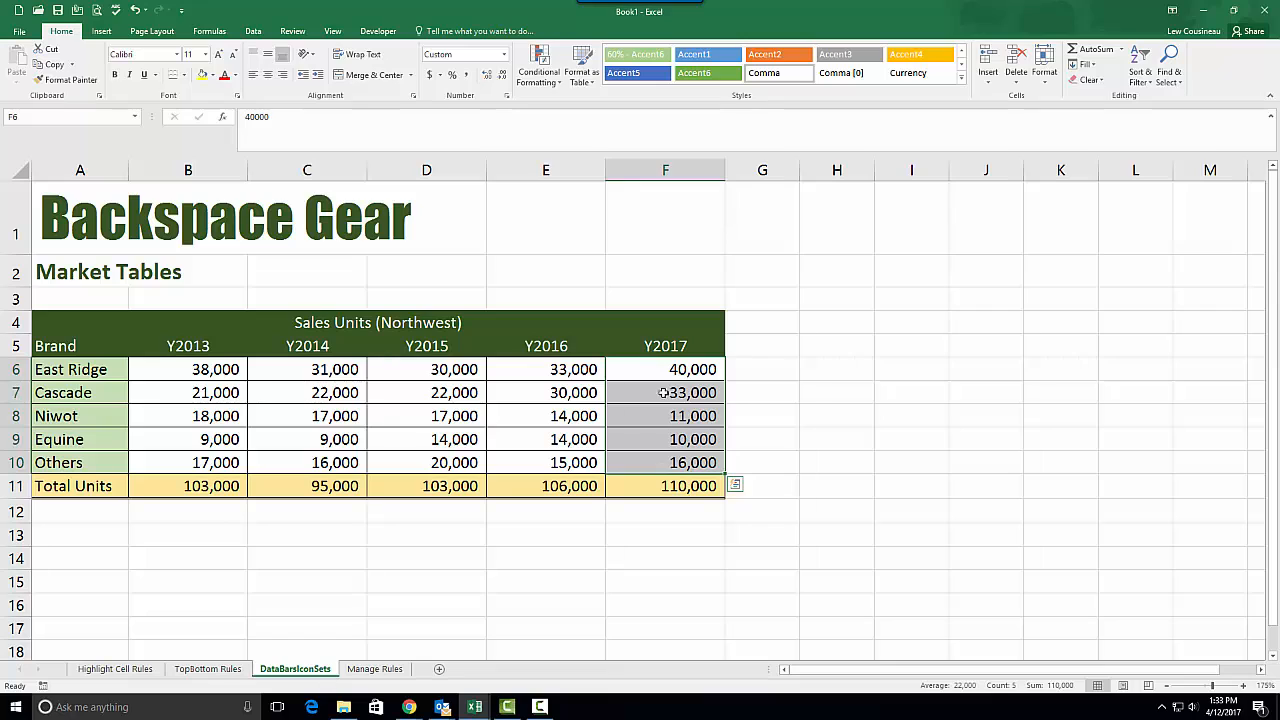
{"action": "left_click", "coordinate": [539, 68]}
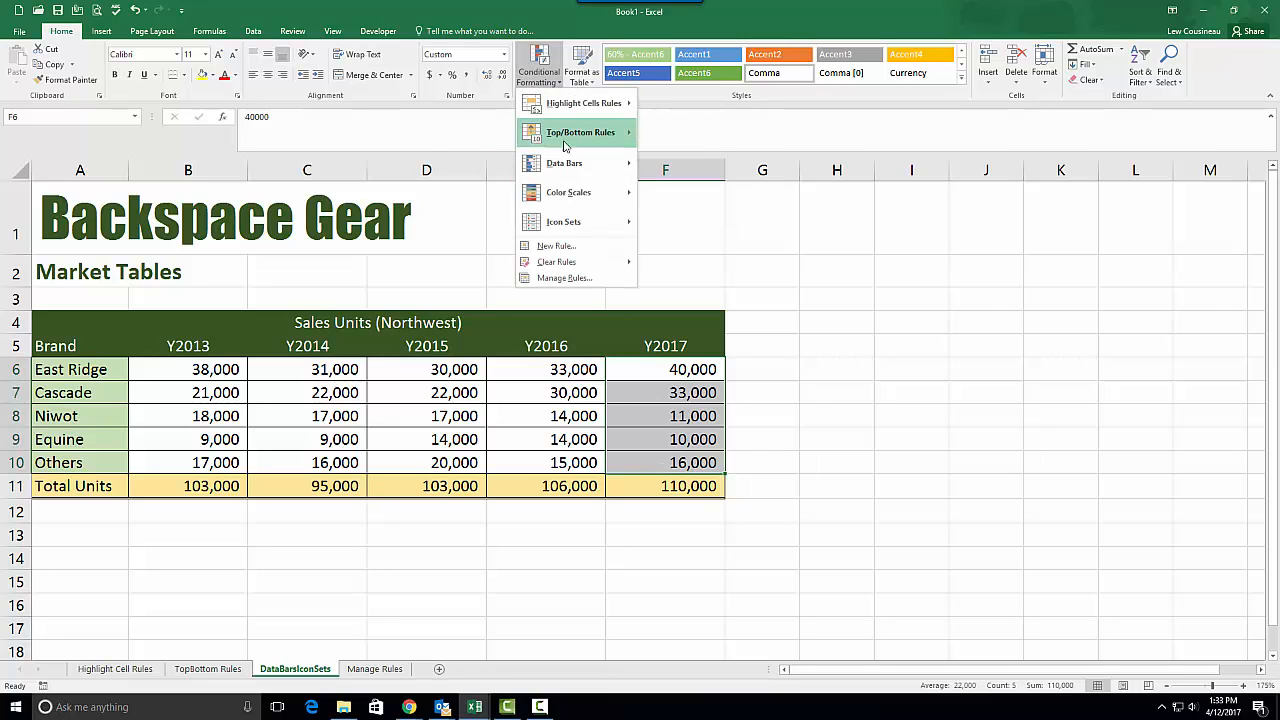
{"action": "mouse_move", "coordinate": [565, 167]}
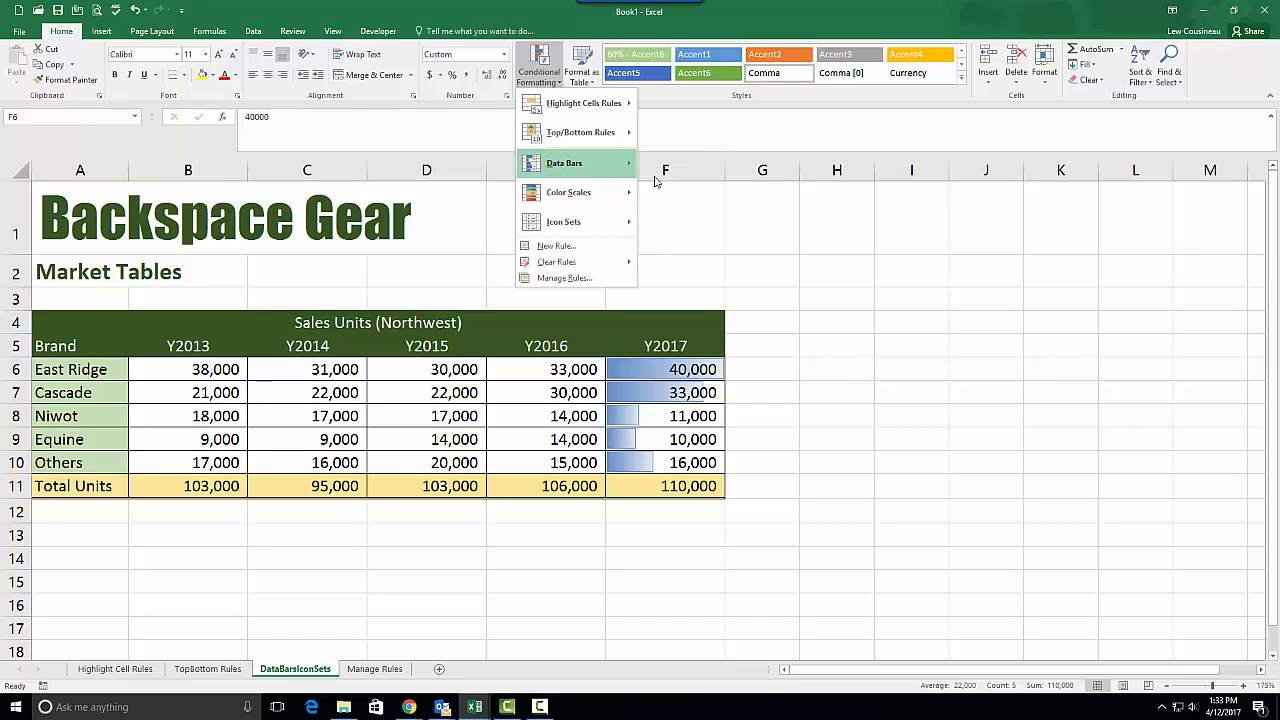
{"action": "left_click", "coordinate": [651, 178]}
{"action": "left_click_drag", "start_coordinate": [698, 404], "coordinate": [702, 375]}
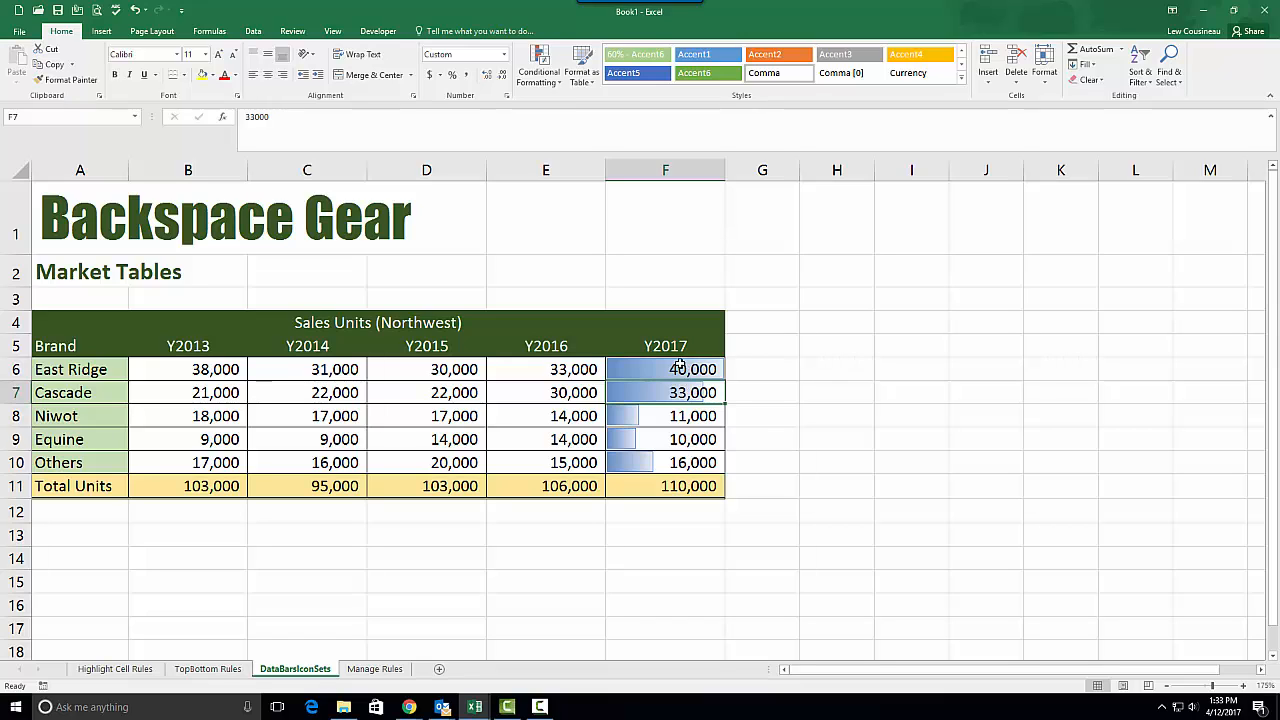
Edit the data bar rule on F6:F10 so its maximum type is Number with a value of 50000
{"action": "left_click_drag", "start_coordinate": [679, 366], "coordinate": [679, 462]}
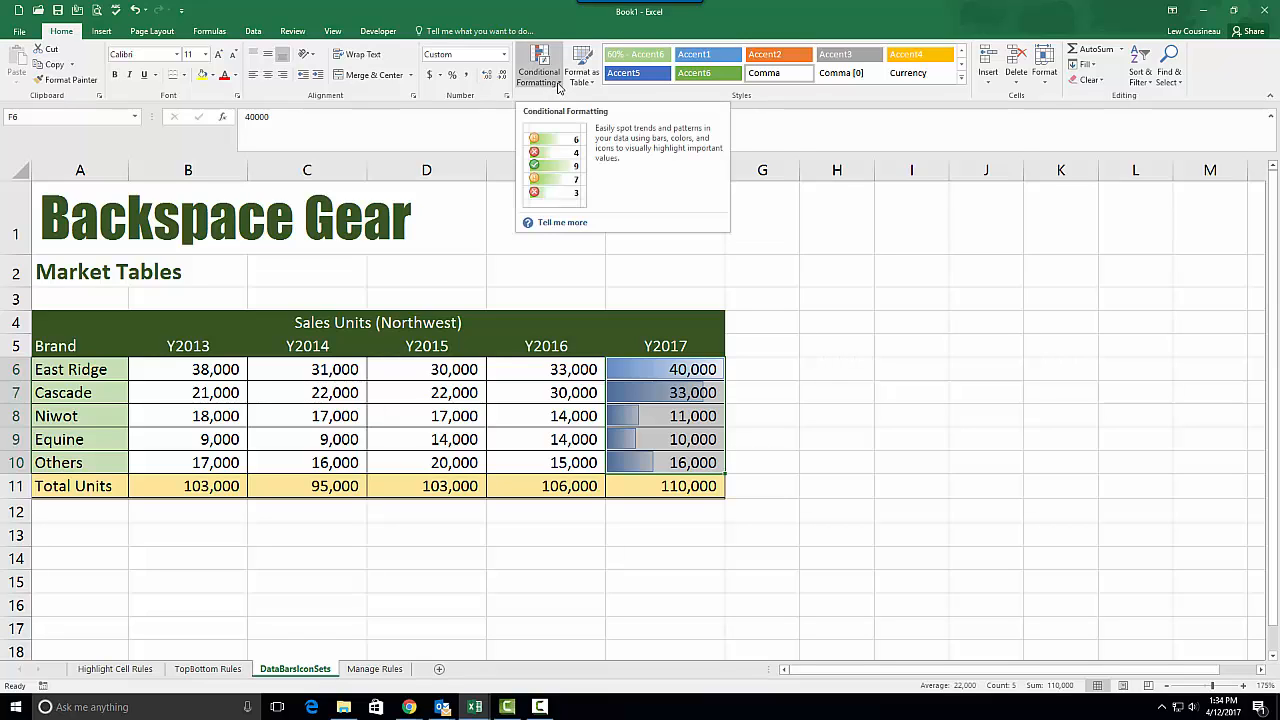
{"action": "left_click", "coordinate": [558, 88]}
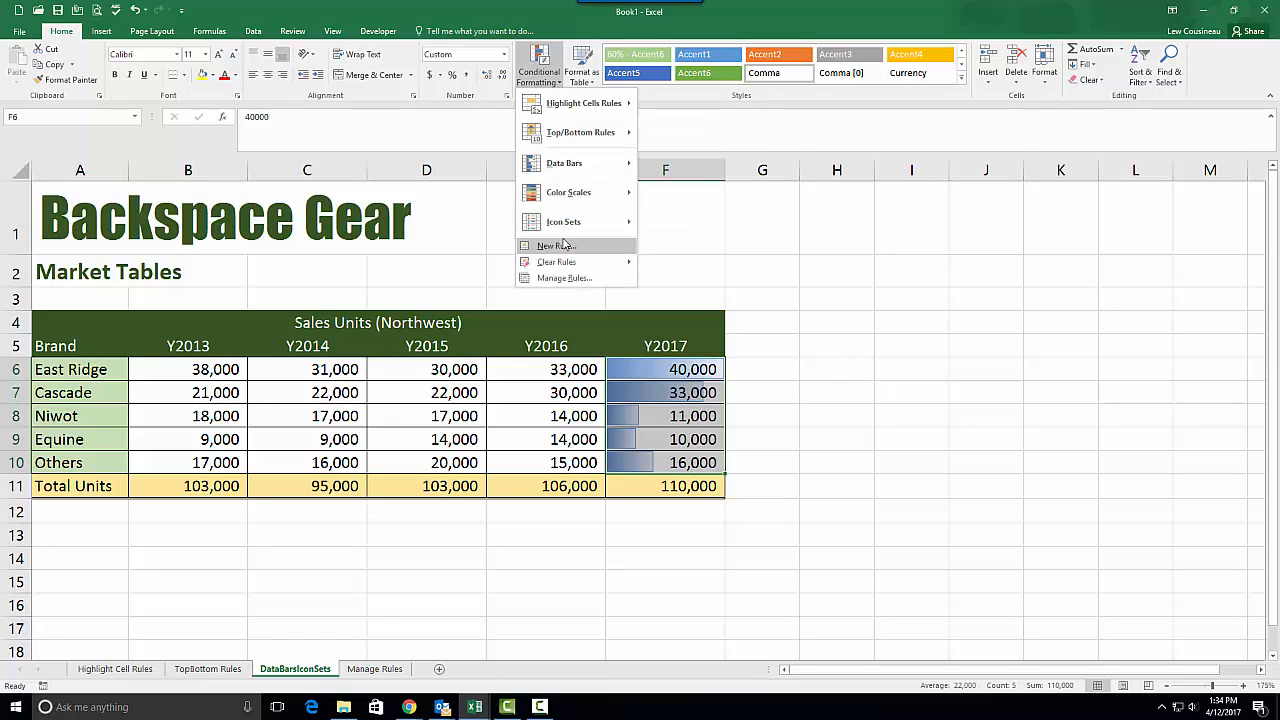
{"action": "left_click", "coordinate": [566, 278]}
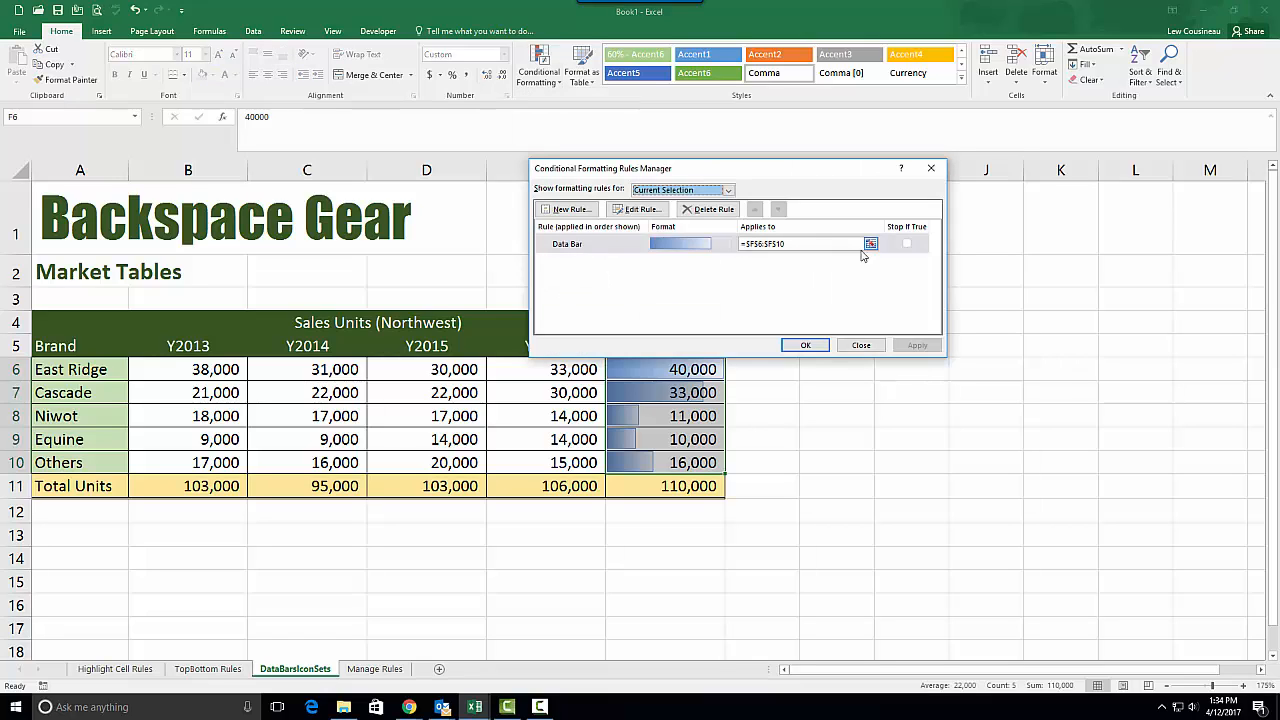
{"action": "left_click", "coordinate": [641, 209]}
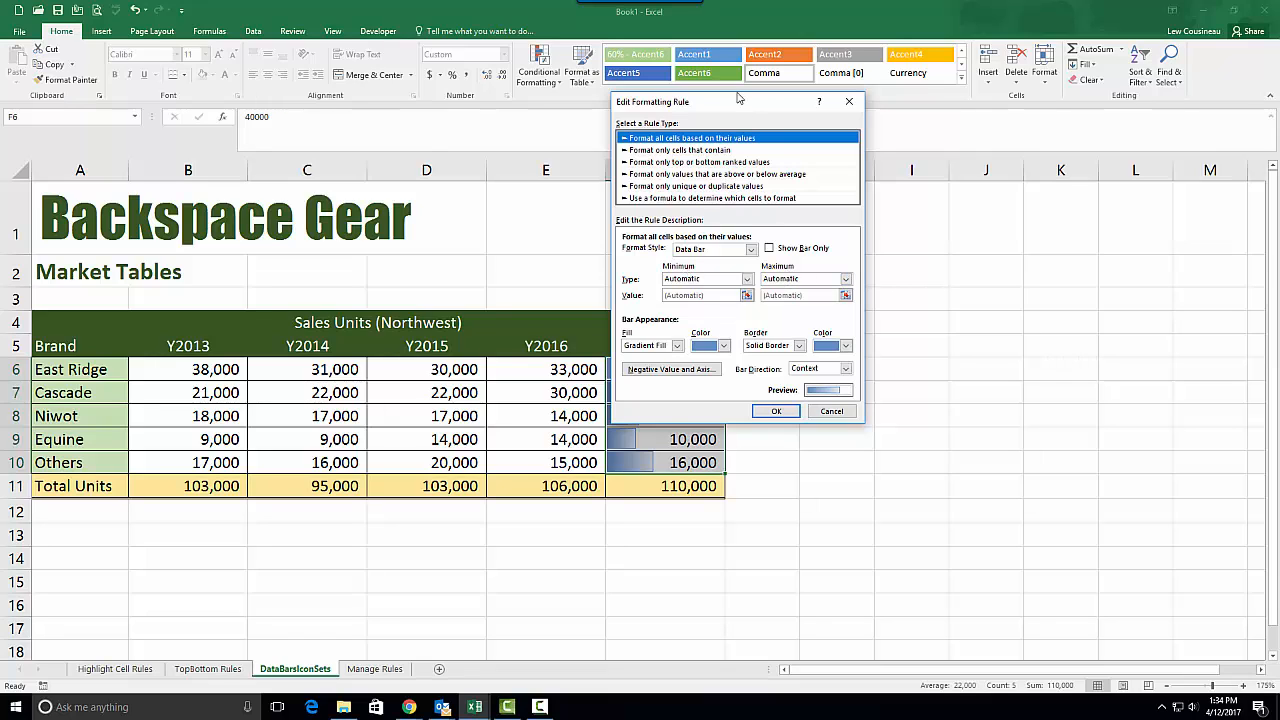
{"action": "left_click_drag", "start_coordinate": [736, 102], "coordinate": [892, 139]}
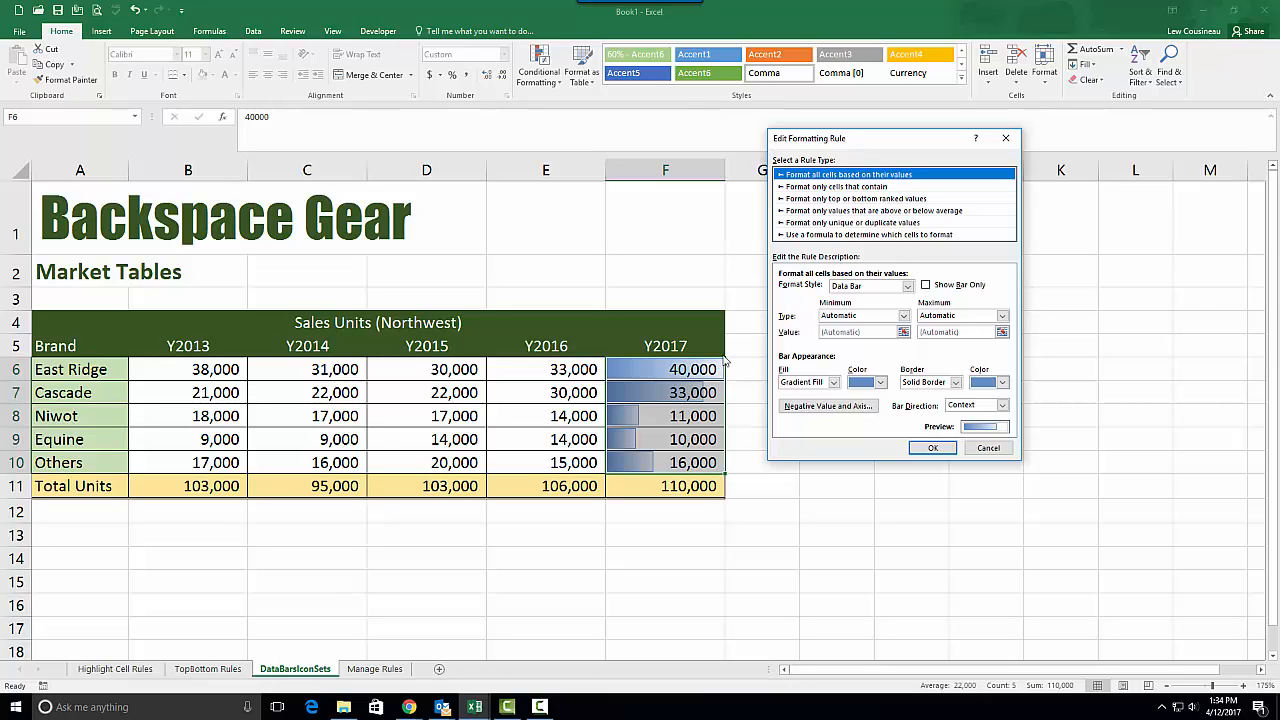
{"action": "left_click", "coordinate": [1003, 316]}
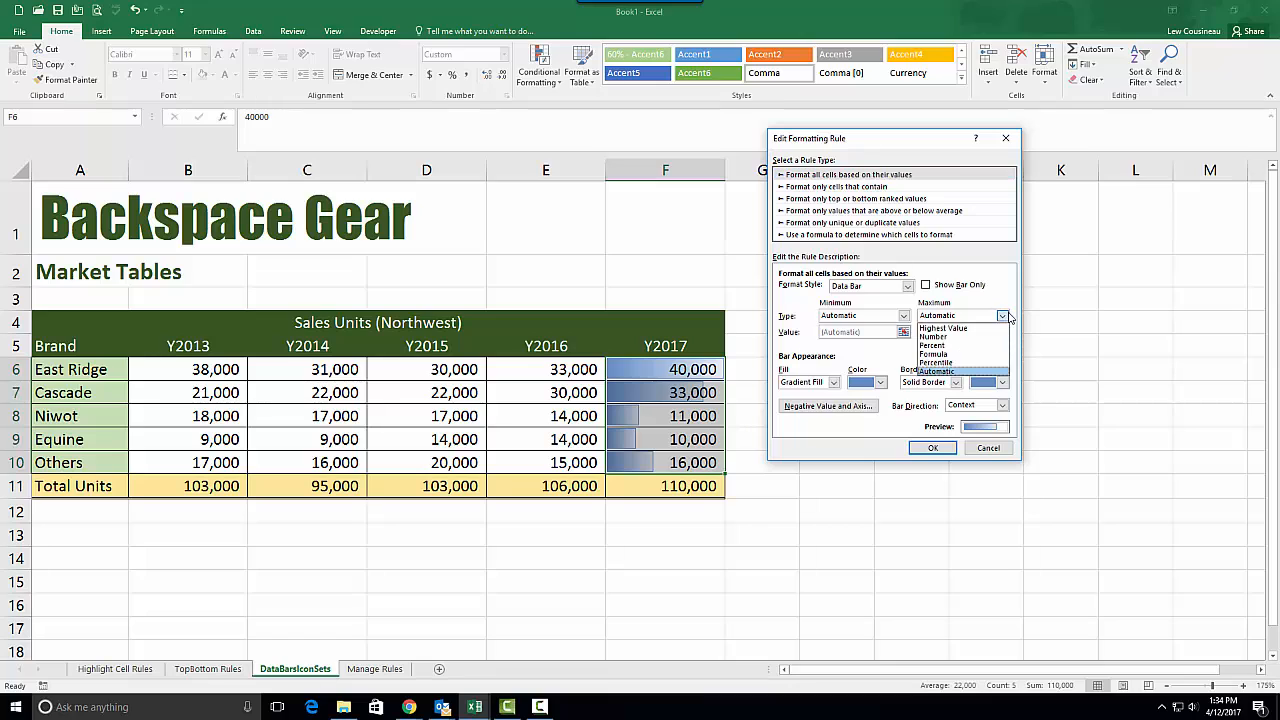
{"action": "left_click", "coordinate": [952, 337]}
{"action": "double_click", "coordinate": [942, 332]}
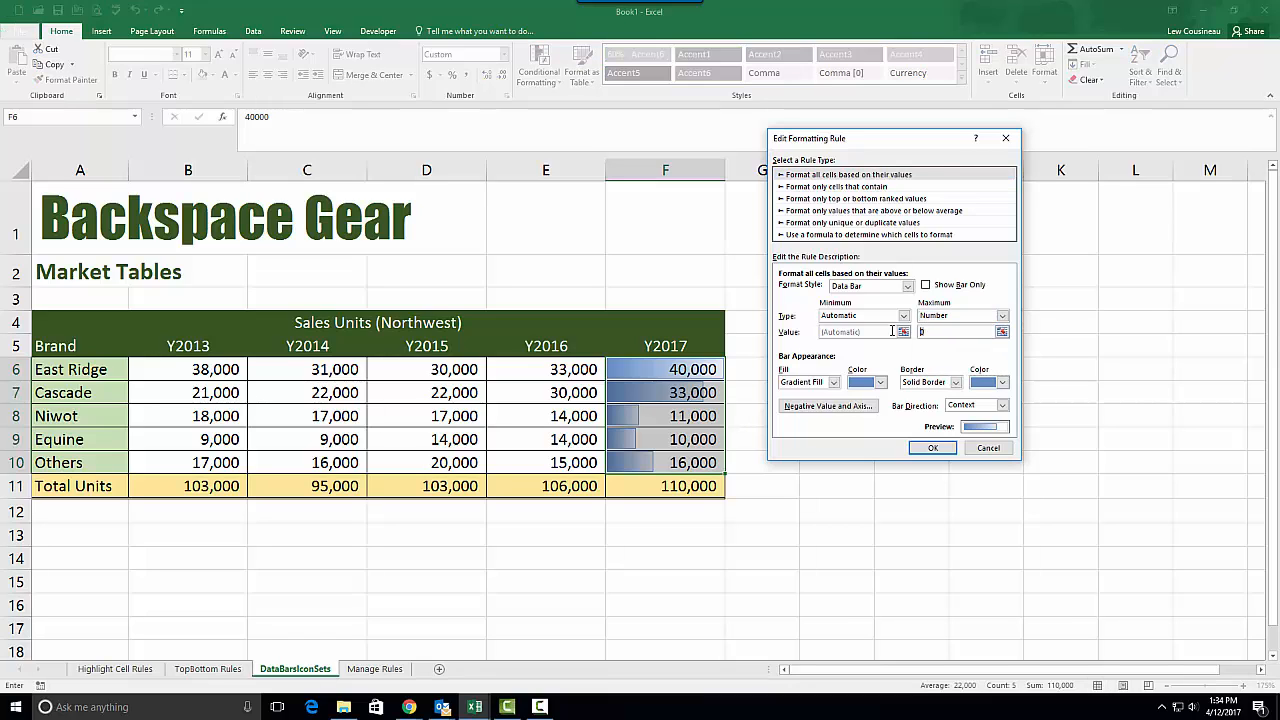
{"action": "type", "text": "50000"}
{"action": "left_click", "coordinate": [929, 449]}
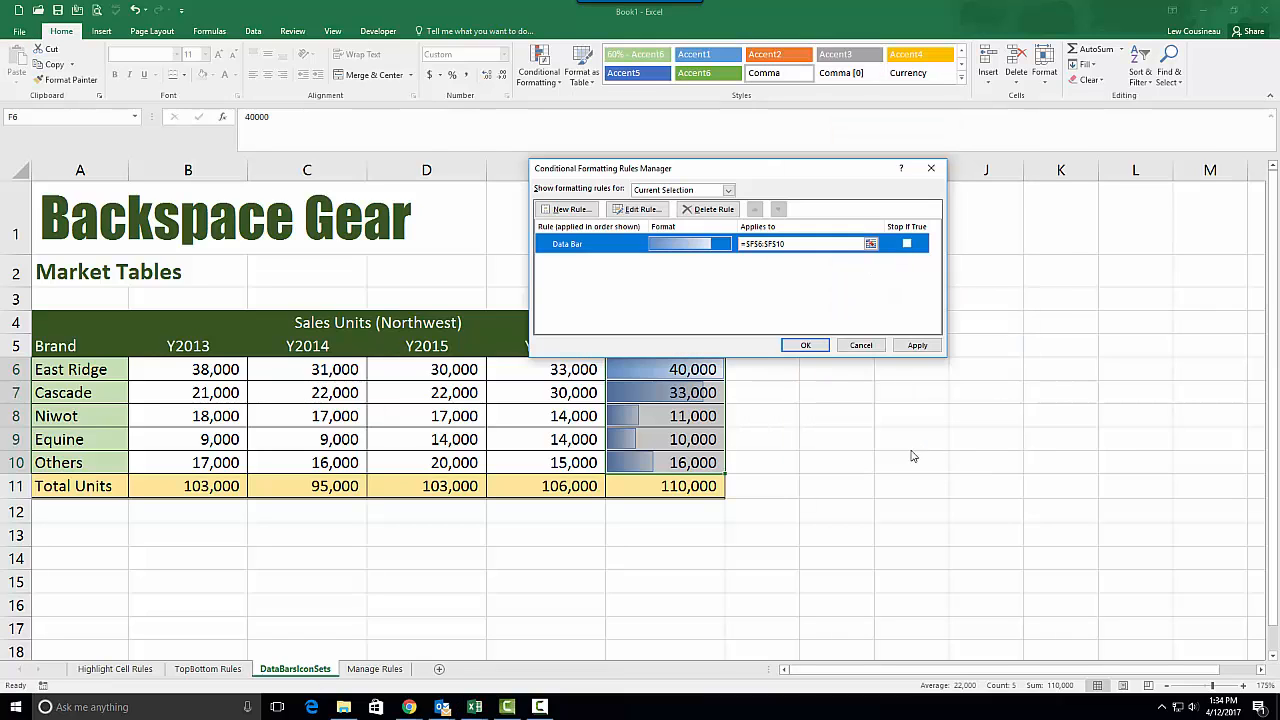
{"action": "left_click", "coordinate": [805, 345]}
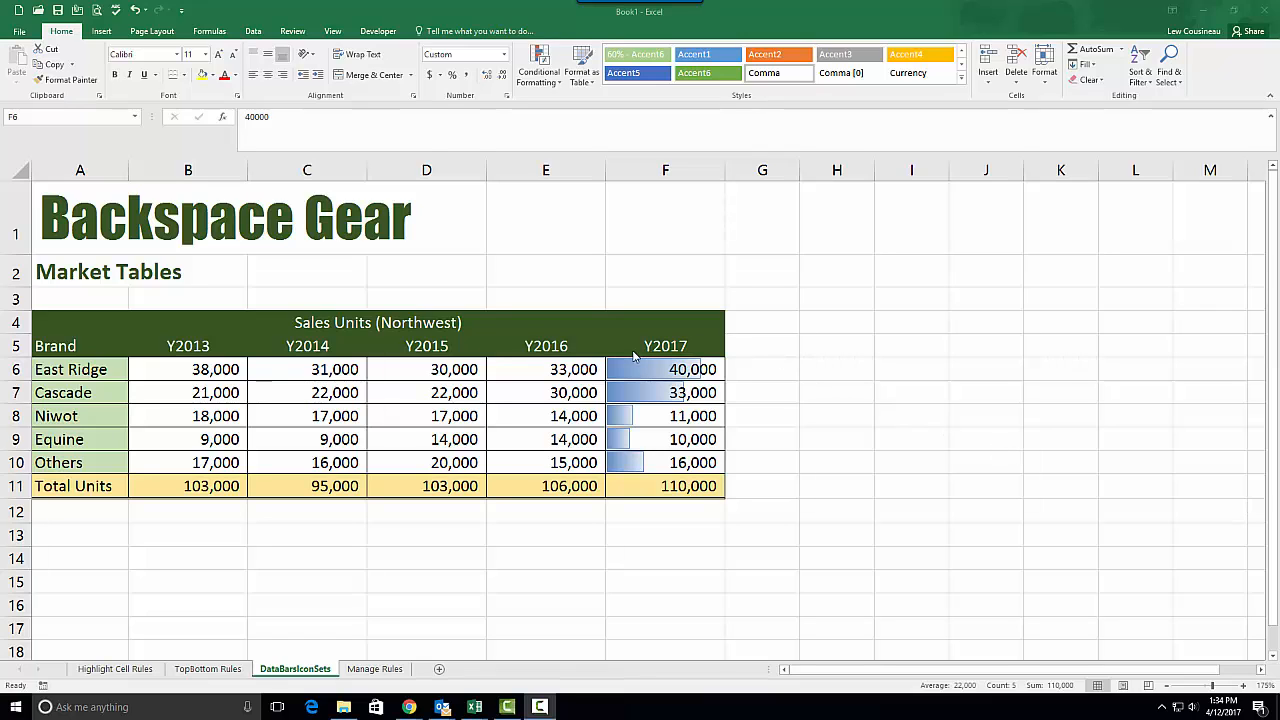
Clear the conditional formatting rules from the selected Y2017 sales cells F6:F10
{"action": "left_click", "coordinate": [556, 84]}
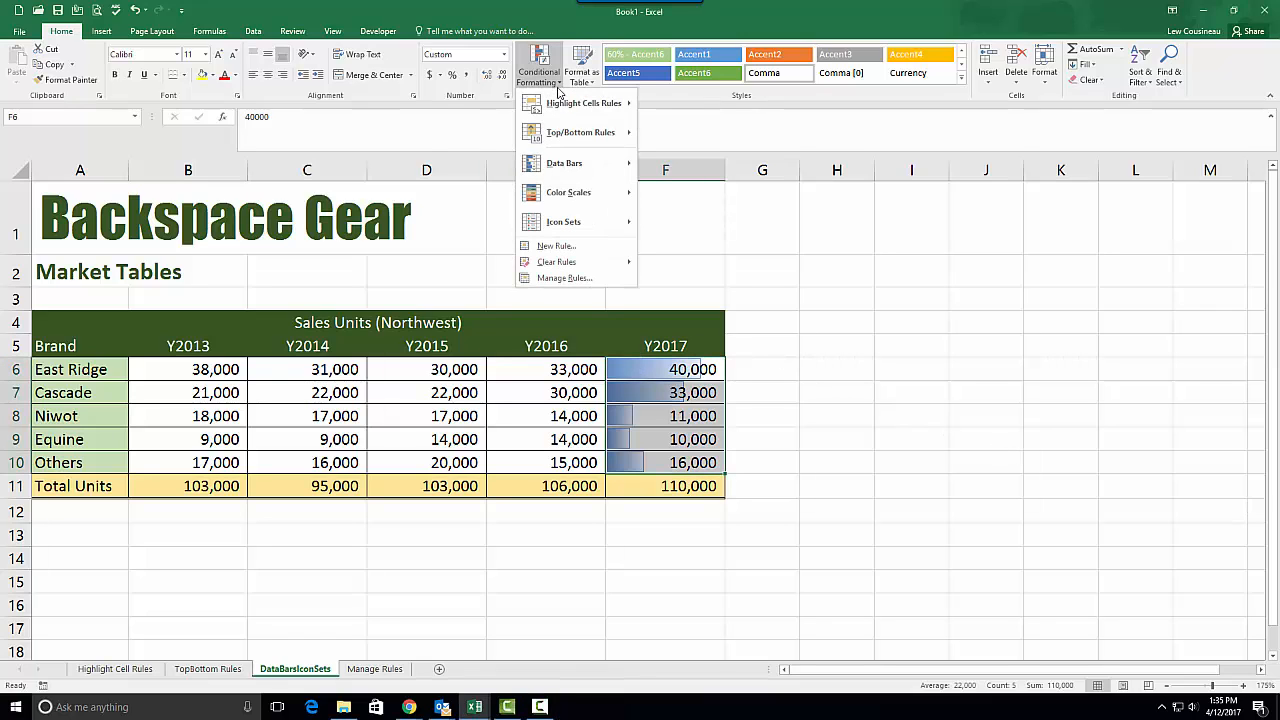
{"action": "mouse_move", "coordinate": [569, 268]}
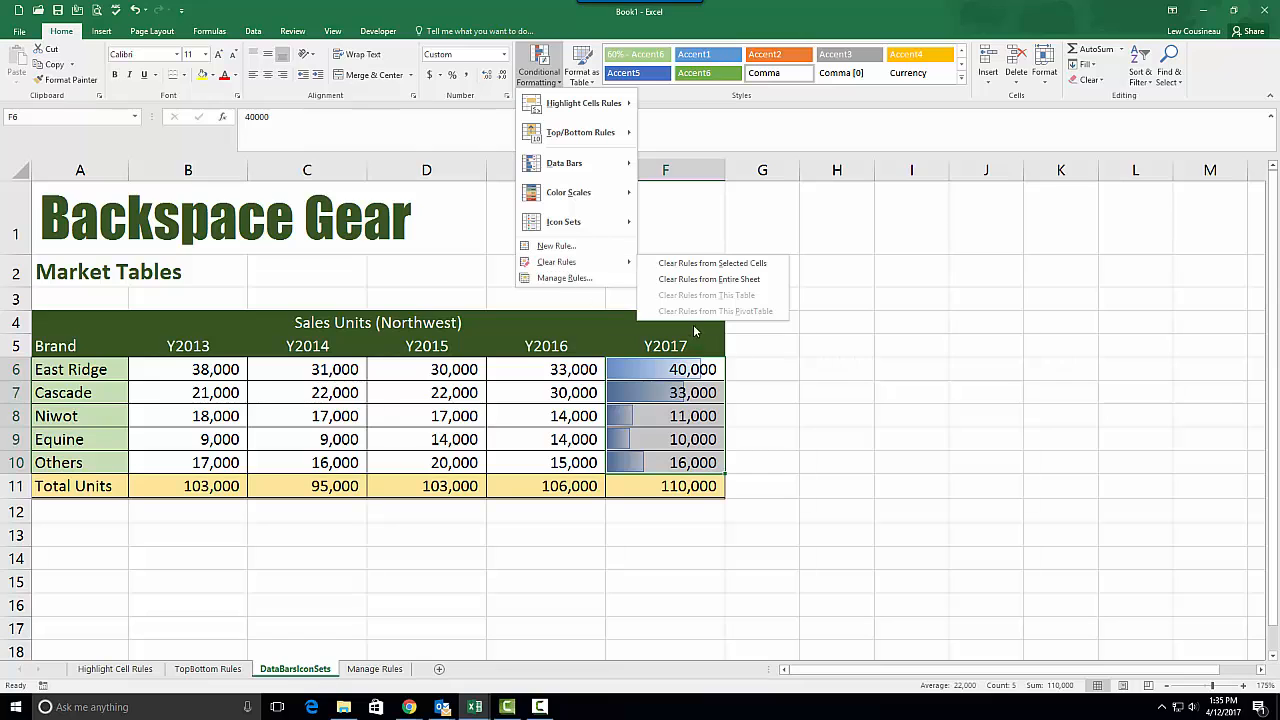
{"action": "left_click", "coordinate": [712, 263]}
Apply green solid-fill data bars to all brand sales figures in B6:F10
{"action": "left_click_drag", "start_coordinate": [217, 378], "coordinate": [660, 462]}
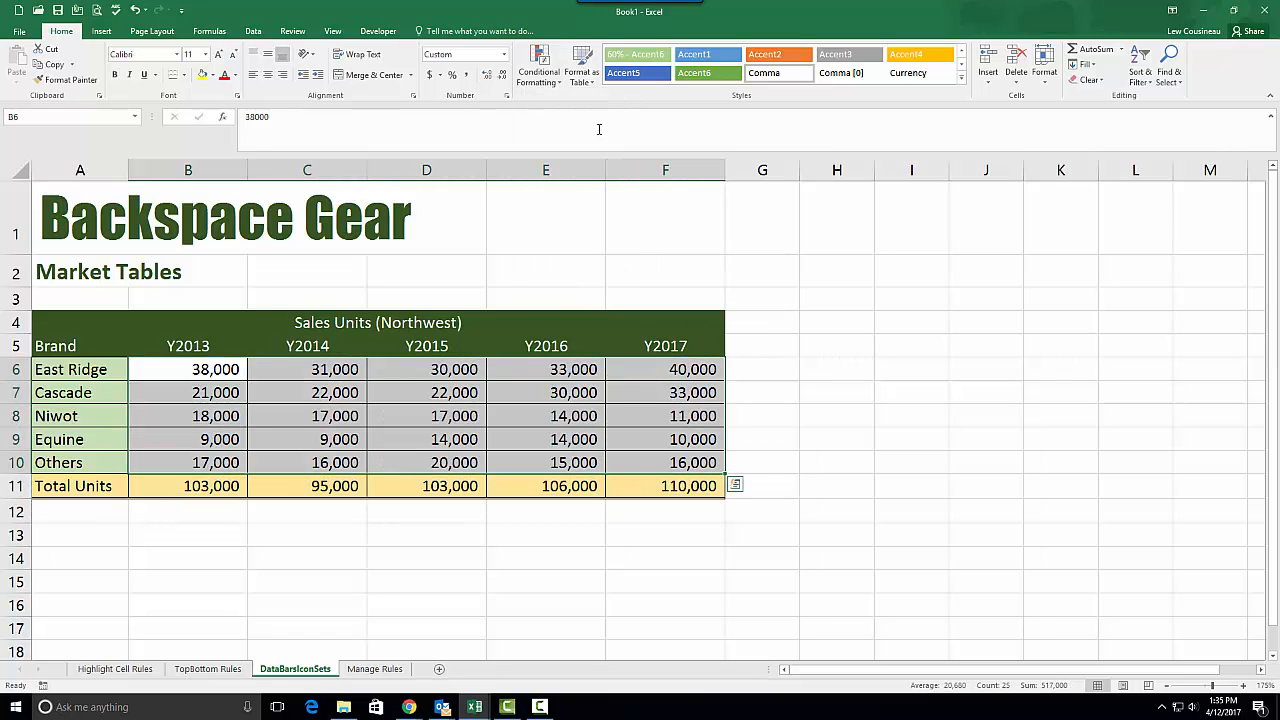
{"action": "left_click", "coordinate": [541, 64]}
{"action": "mouse_move", "coordinate": [566, 168]}
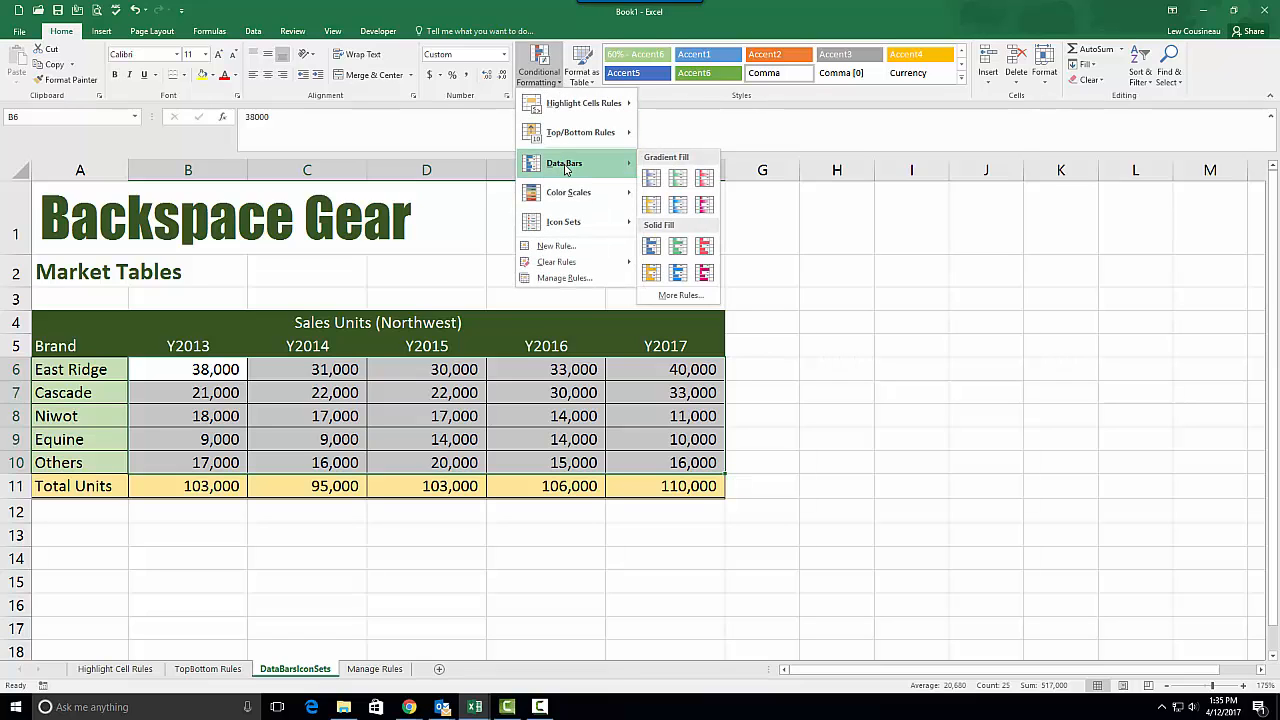
{"action": "left_click", "coordinate": [682, 252]}
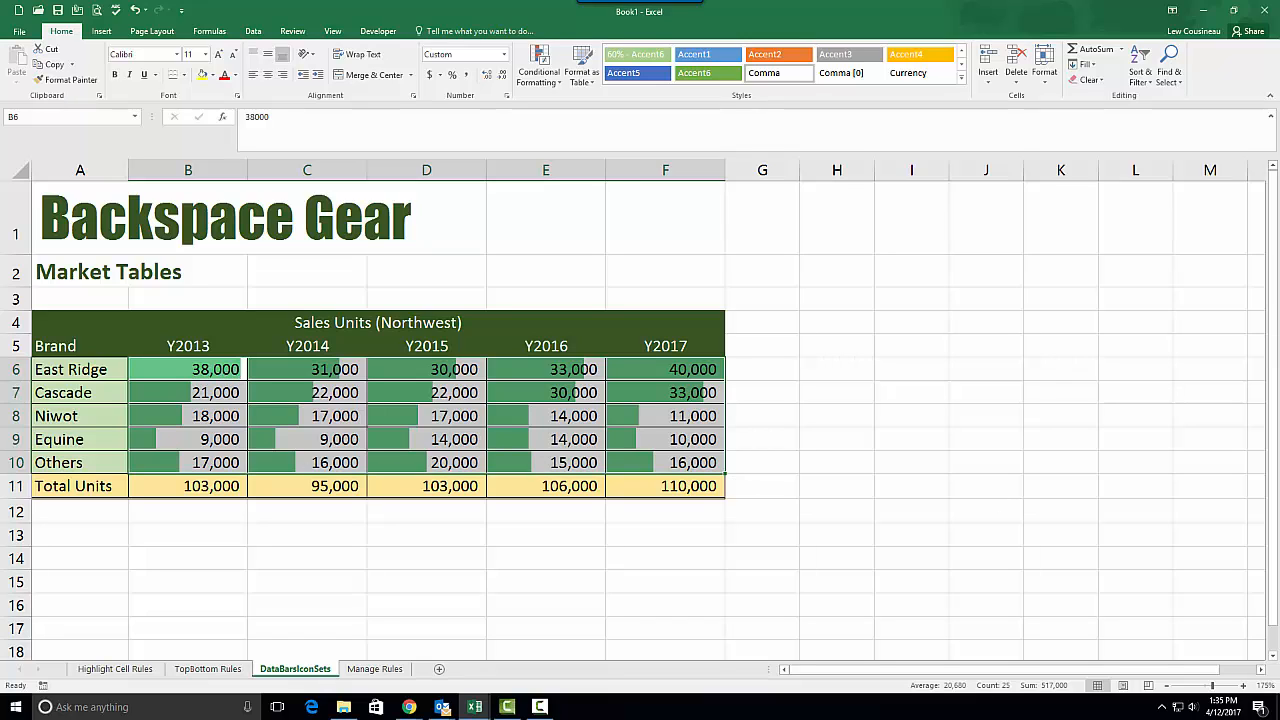
Clear the conditional formatting rules from the entire DataBarsIconSets sheet
{"action": "key", "text": "F10"}
{"action": "left_click", "coordinate": [488, 453]}
{"action": "left_click", "coordinate": [537, 86]}
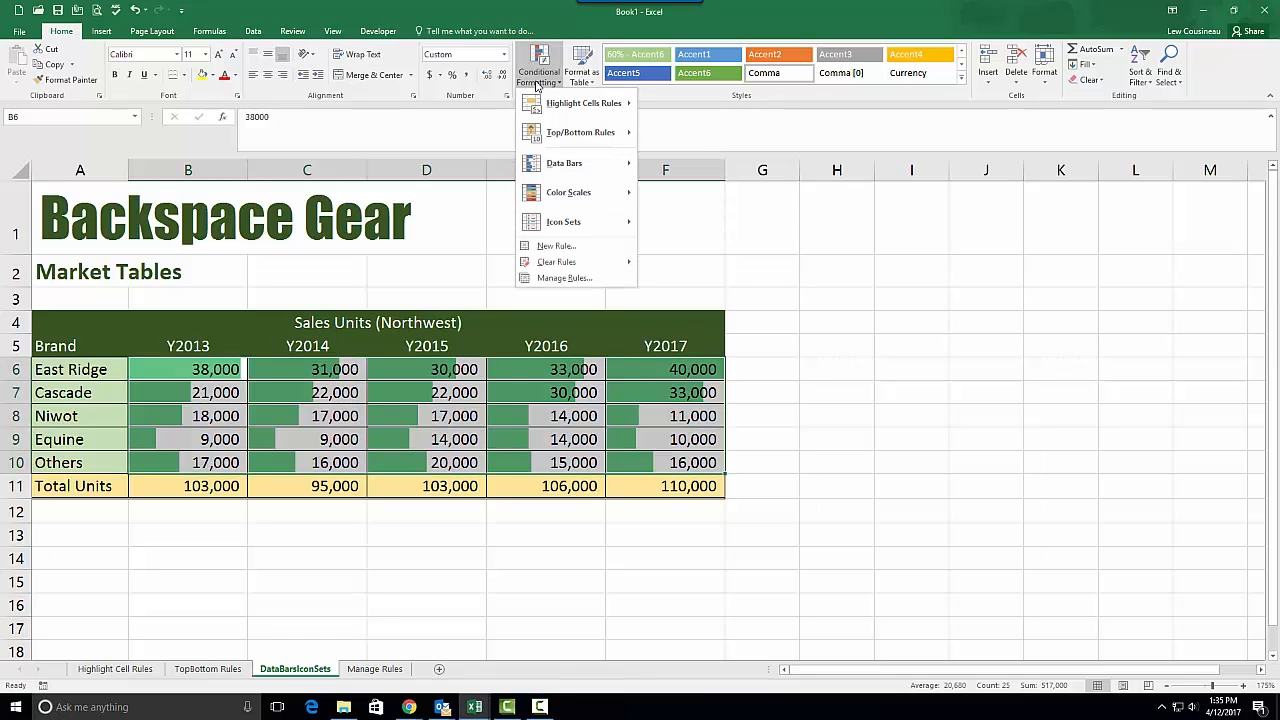
{"action": "mouse_move", "coordinate": [574, 266]}
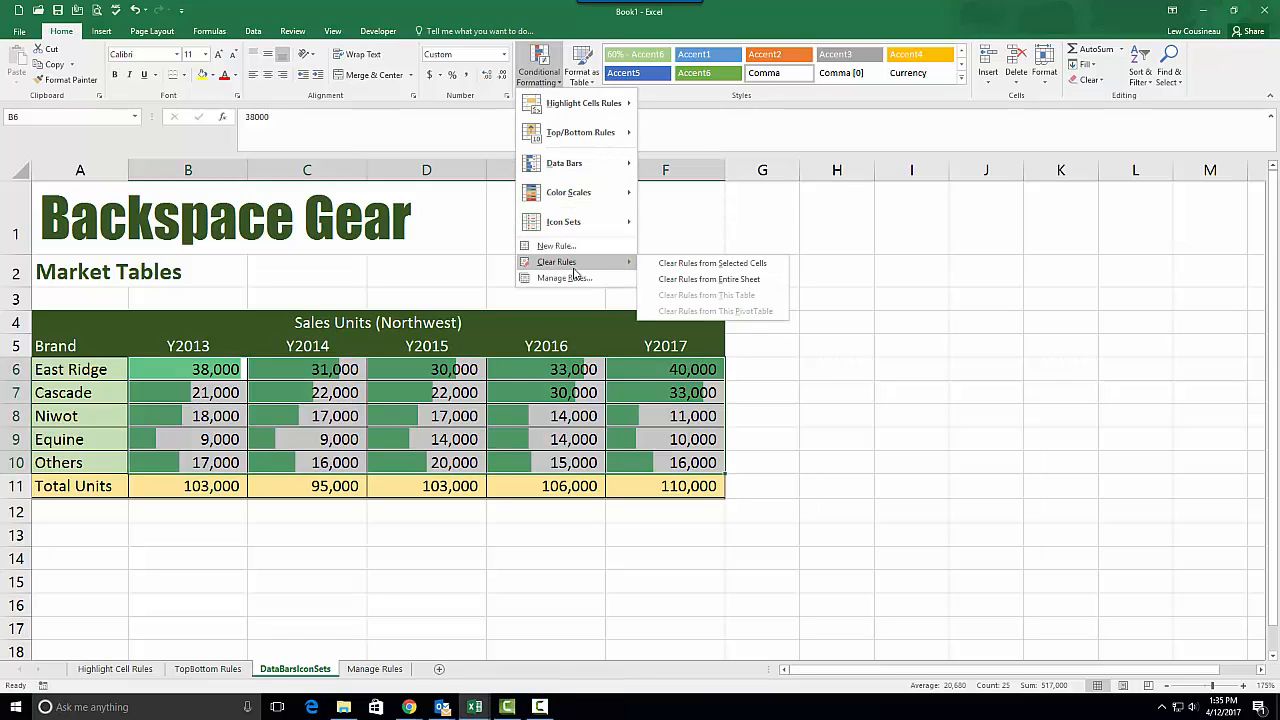
{"action": "left_click", "coordinate": [688, 280]}
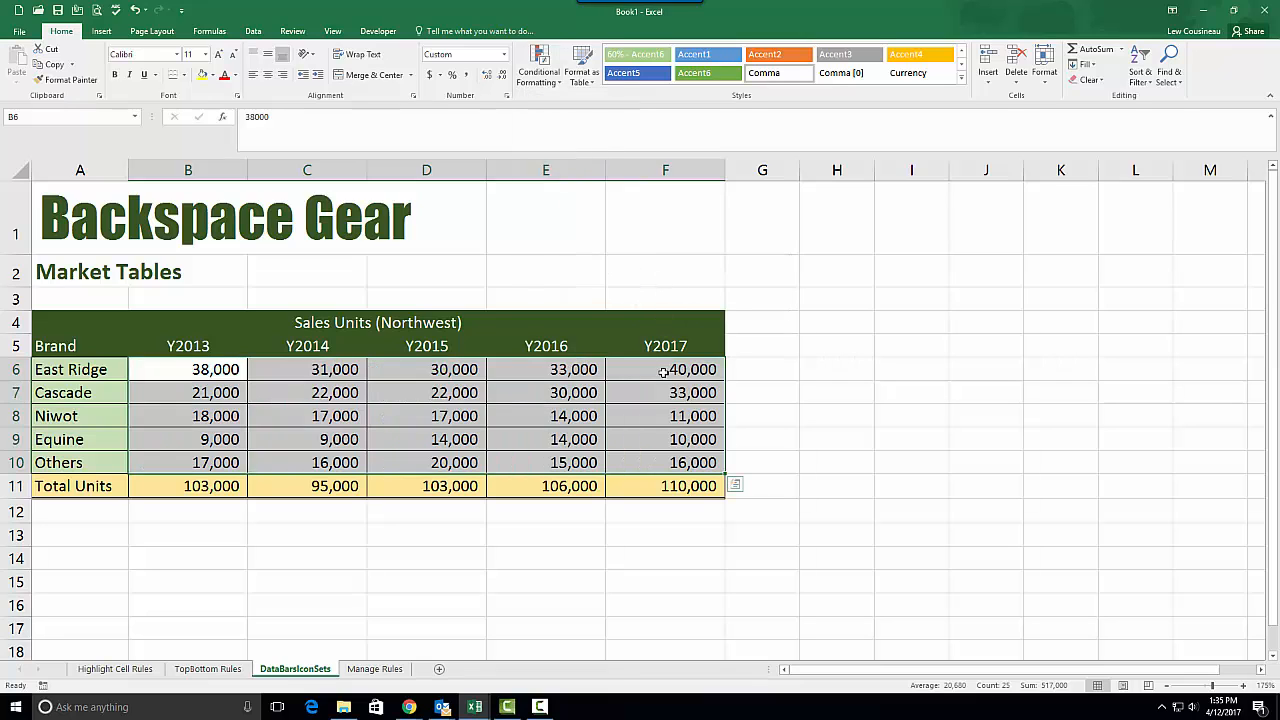
Apply a Red-Yellow-Green color scale, with red for the highest values, to F6:F10 and check each cell's color
{"action": "left_click_drag", "start_coordinate": [663, 372], "coordinate": [654, 463]}
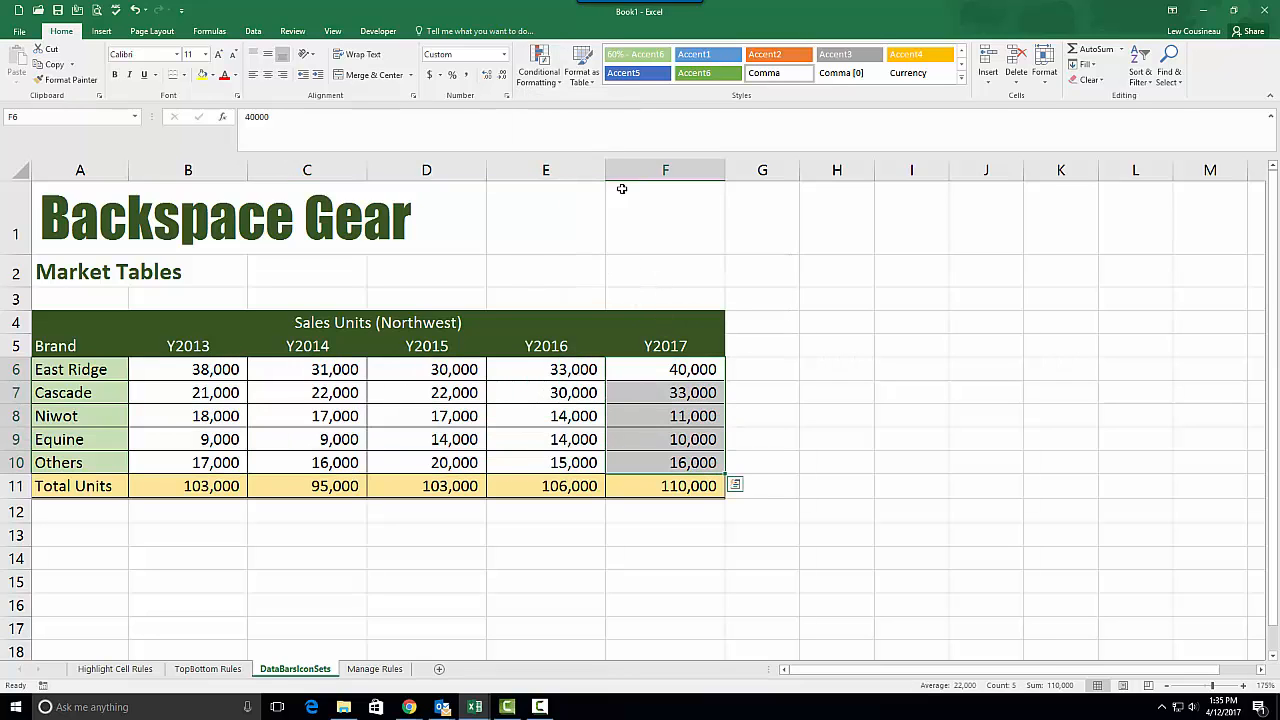
{"action": "left_click", "coordinate": [539, 65]}
{"action": "mouse_move", "coordinate": [560, 192]}
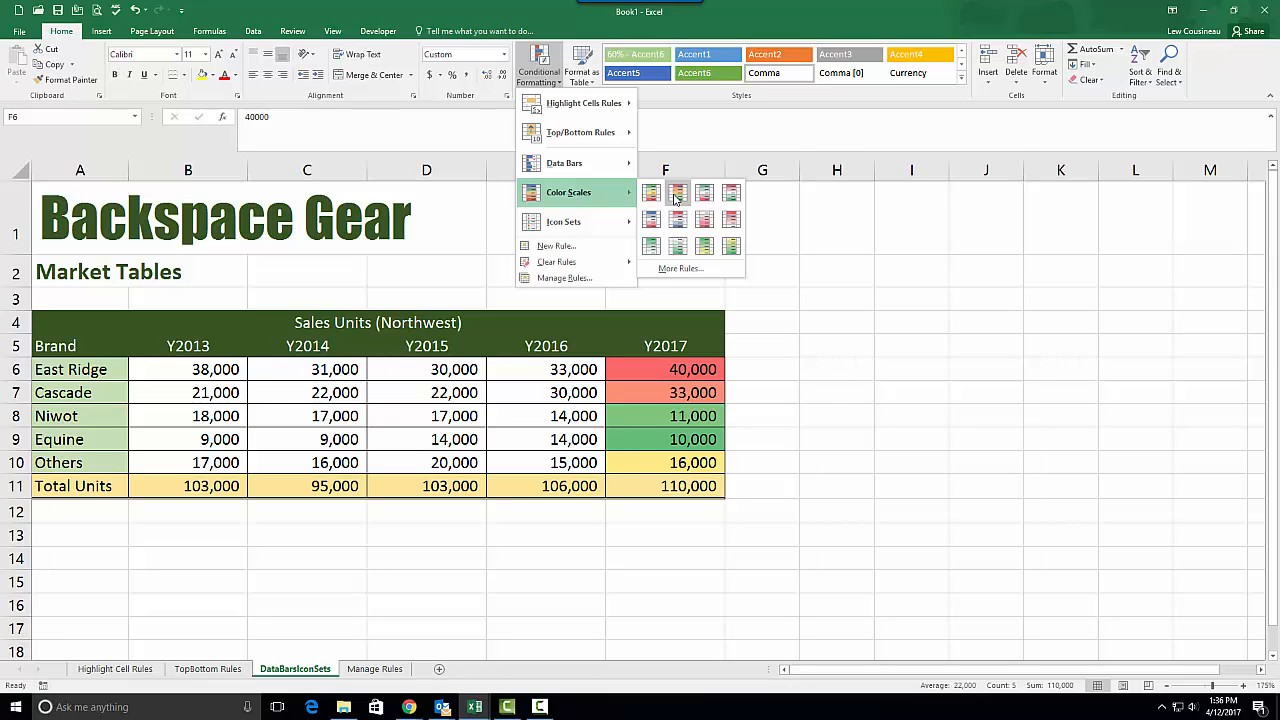
{"action": "left_click", "coordinate": [676, 197]}
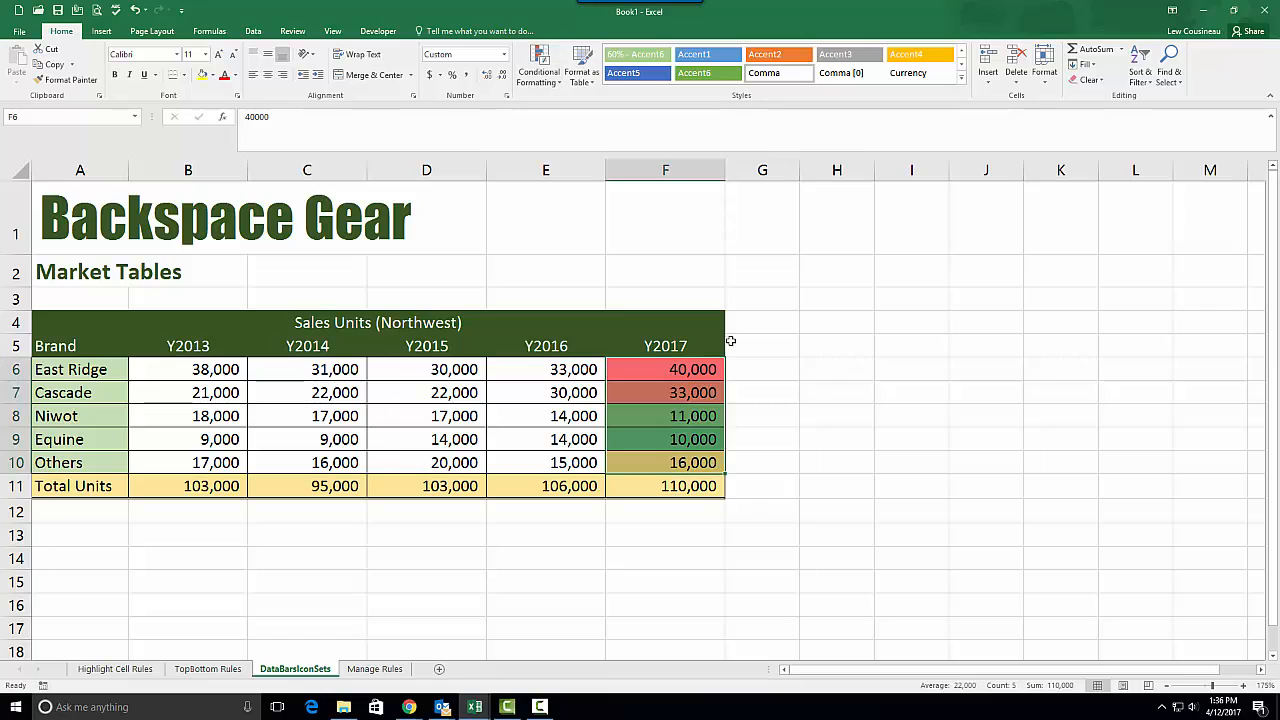
{"action": "left_click", "coordinate": [697, 370]}
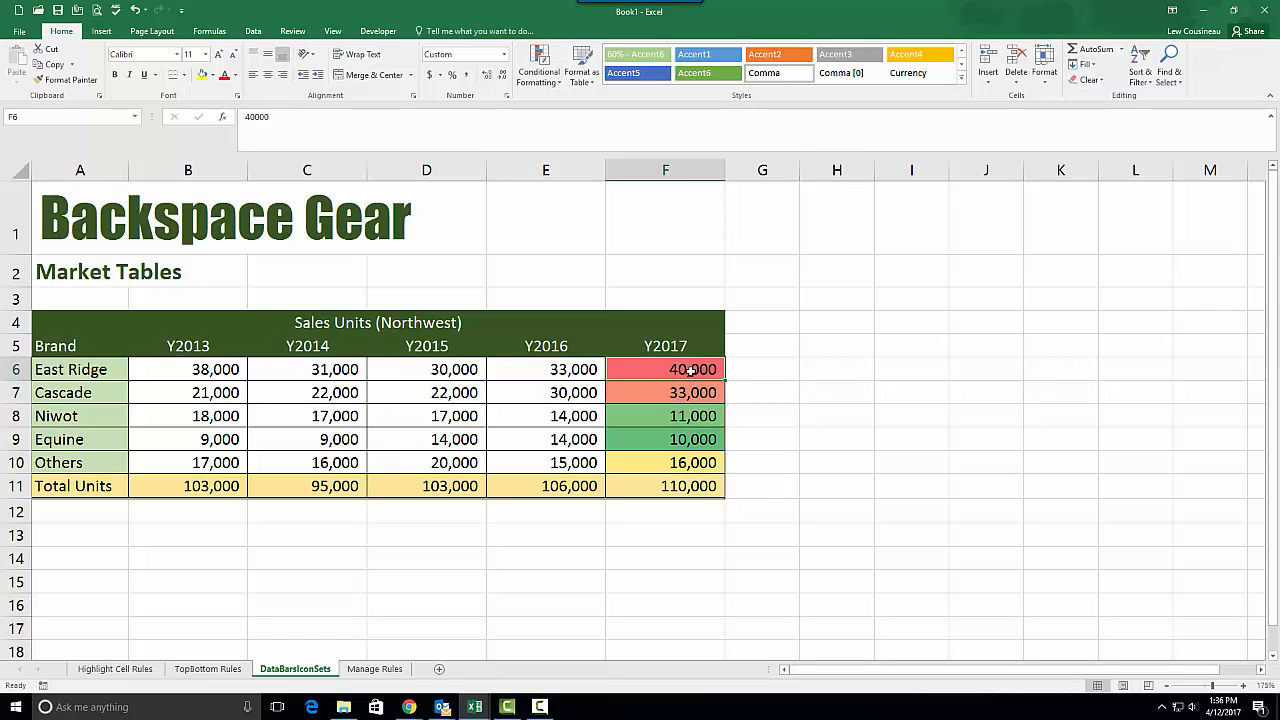
{"action": "left_click", "coordinate": [687, 393]}
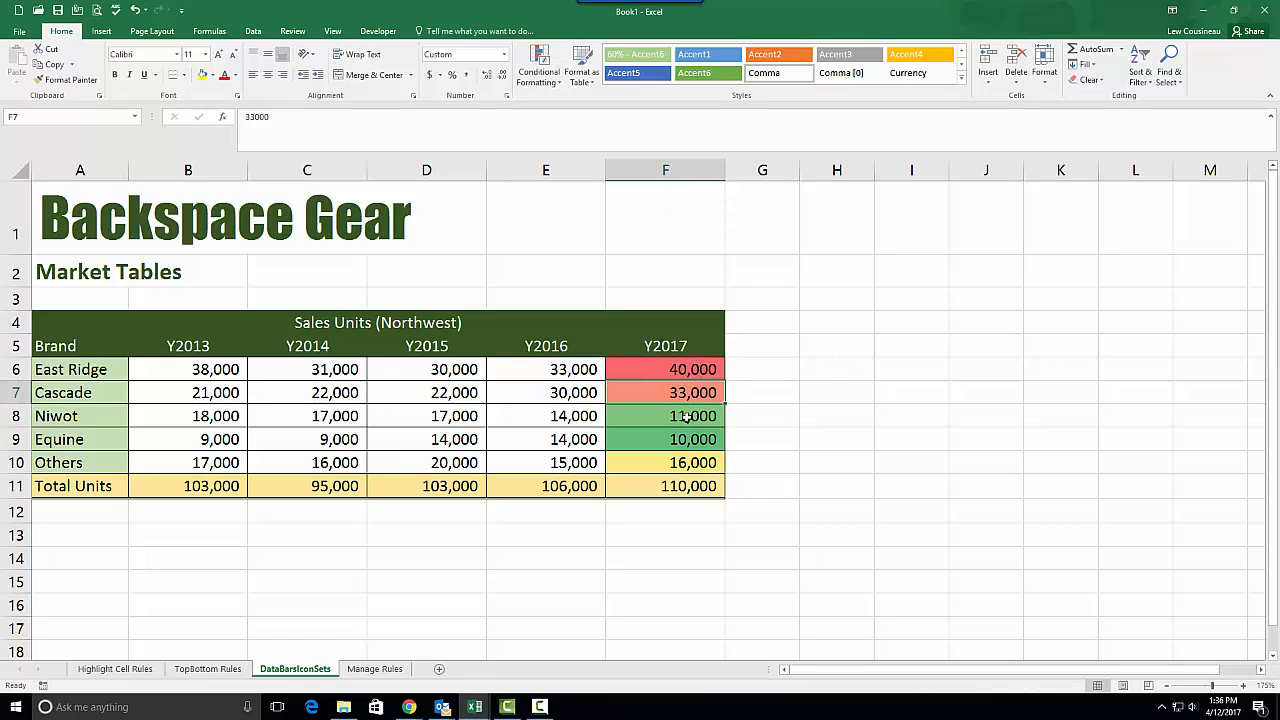
{"action": "left_click", "coordinate": [687, 418]}
{"action": "left_click", "coordinate": [686, 441]}
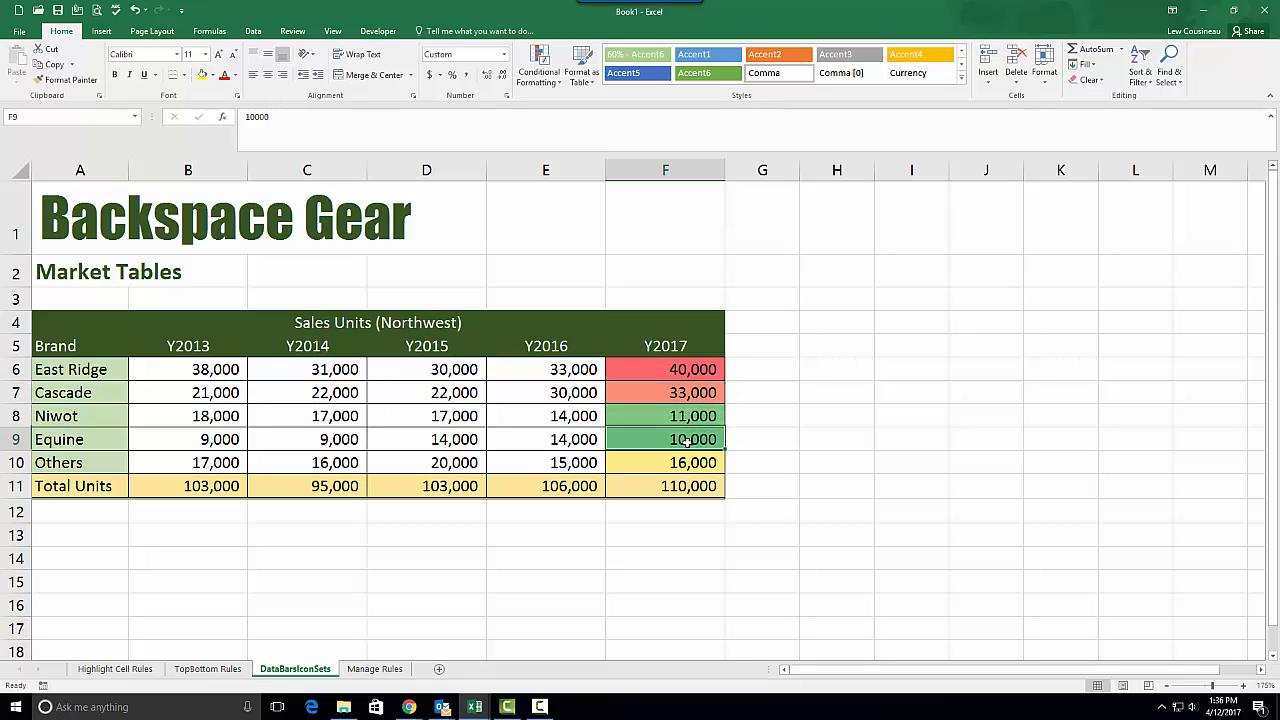
{"action": "left_click", "coordinate": [684, 463]}
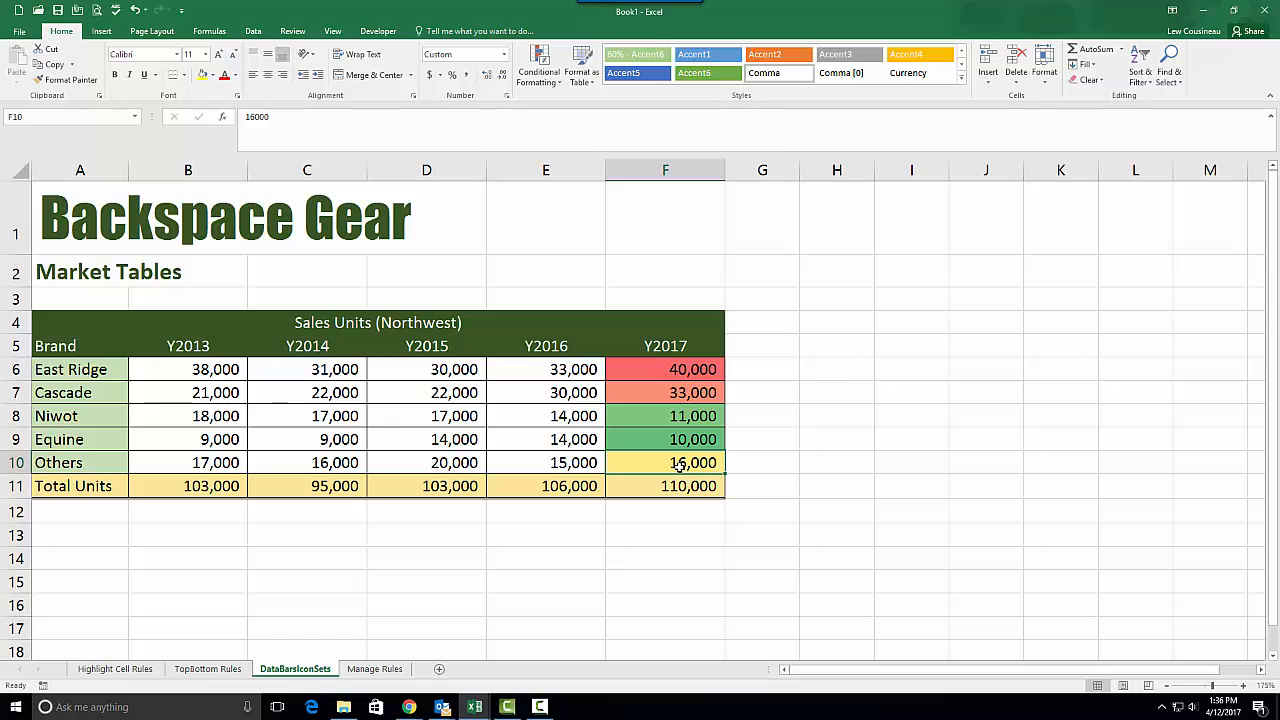
Open the Graded Color Scale rule on F6:F10 for editing from the conditional formatting rules manager
{"action": "left_click", "coordinate": [701, 369]}
{"action": "left_click_drag", "start_coordinate": [701, 369], "coordinate": [681, 455]}
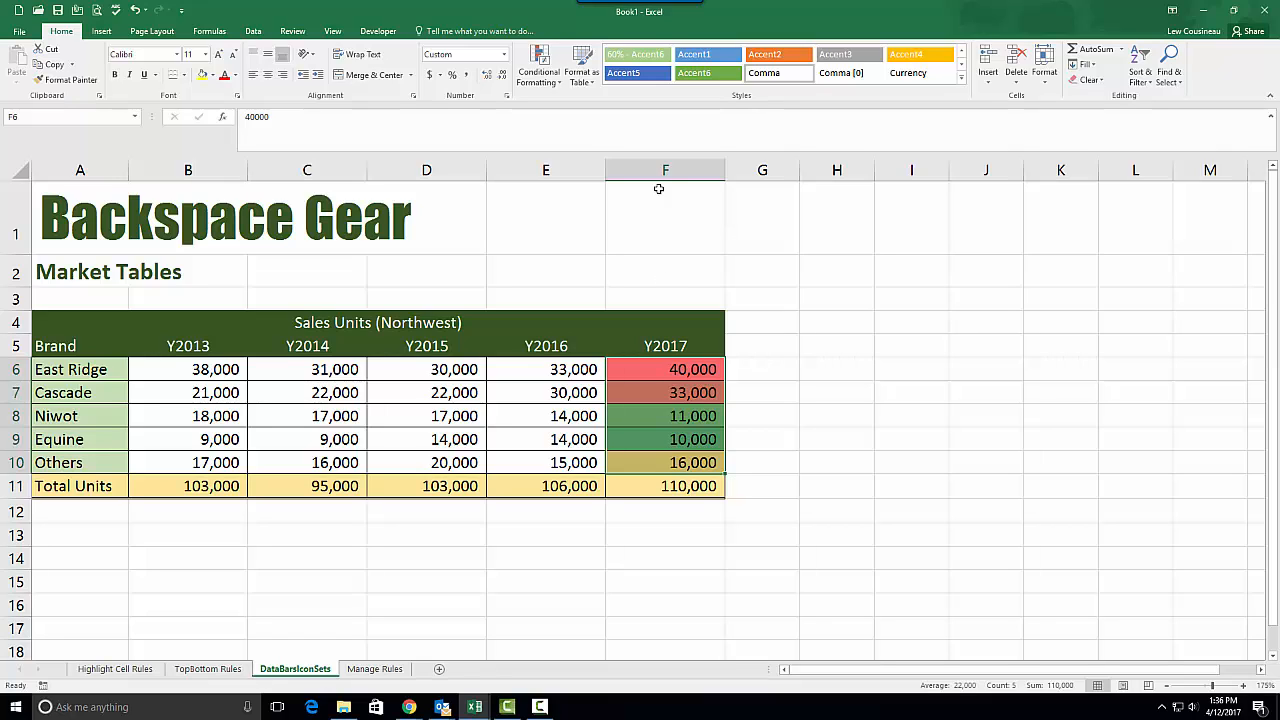
{"action": "left_click", "coordinate": [556, 87]}
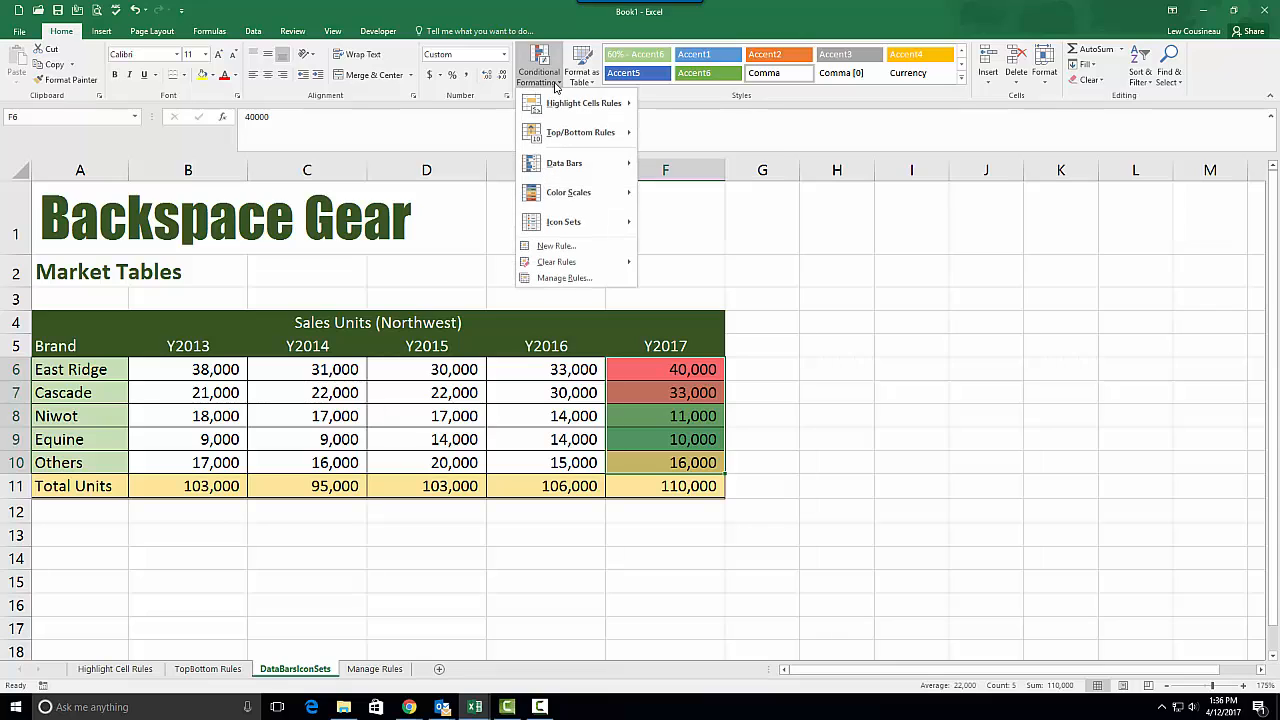
{"action": "mouse_move", "coordinate": [563, 178]}
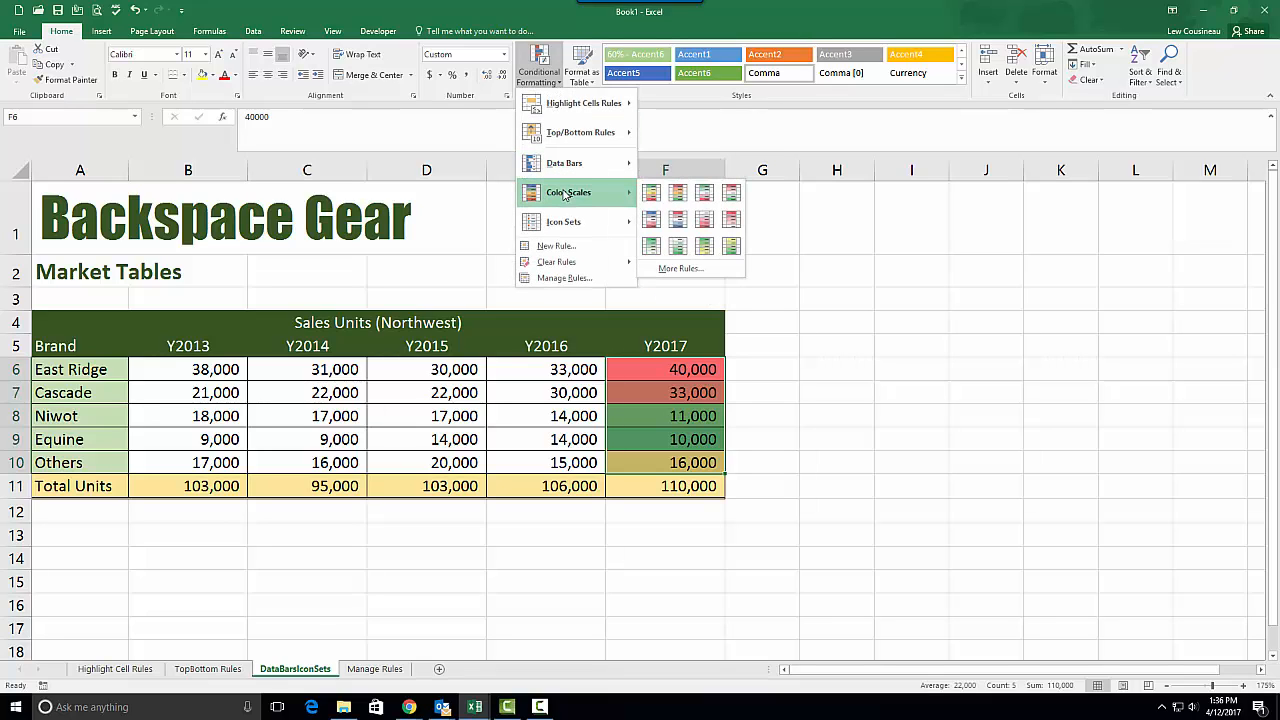
{"action": "left_click", "coordinate": [562, 278]}
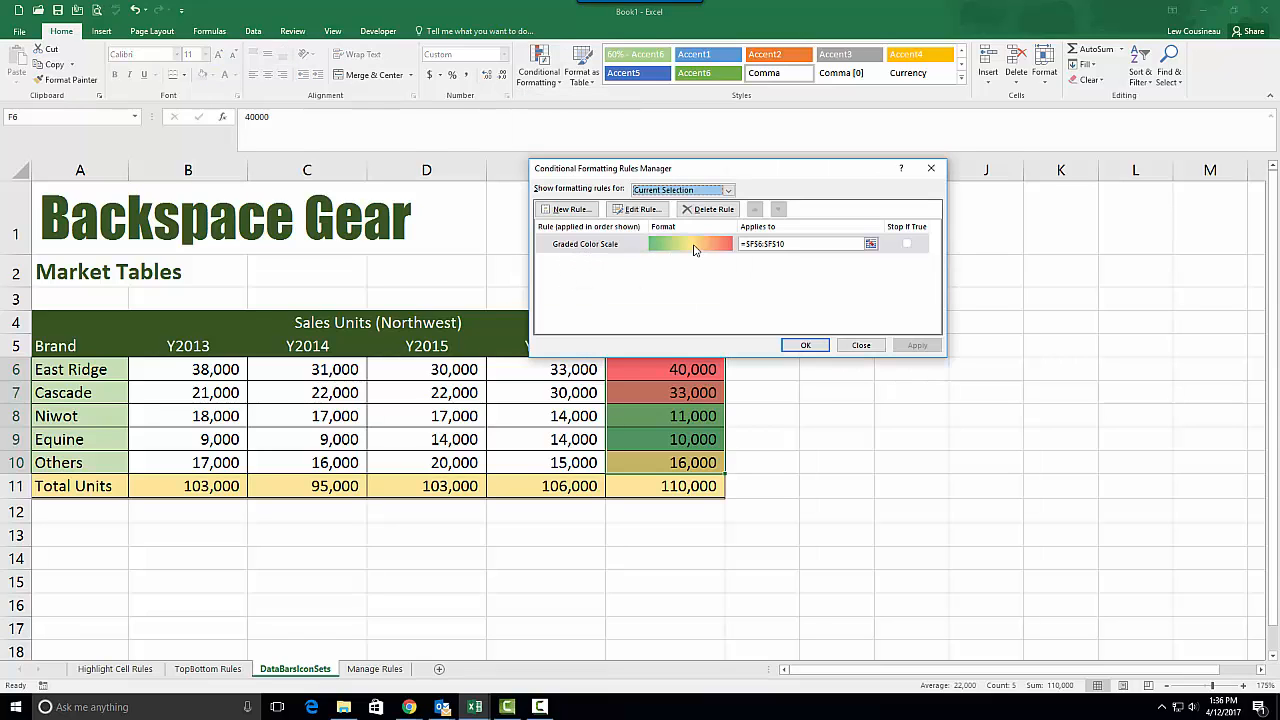
{"action": "left_click", "coordinate": [645, 209]}
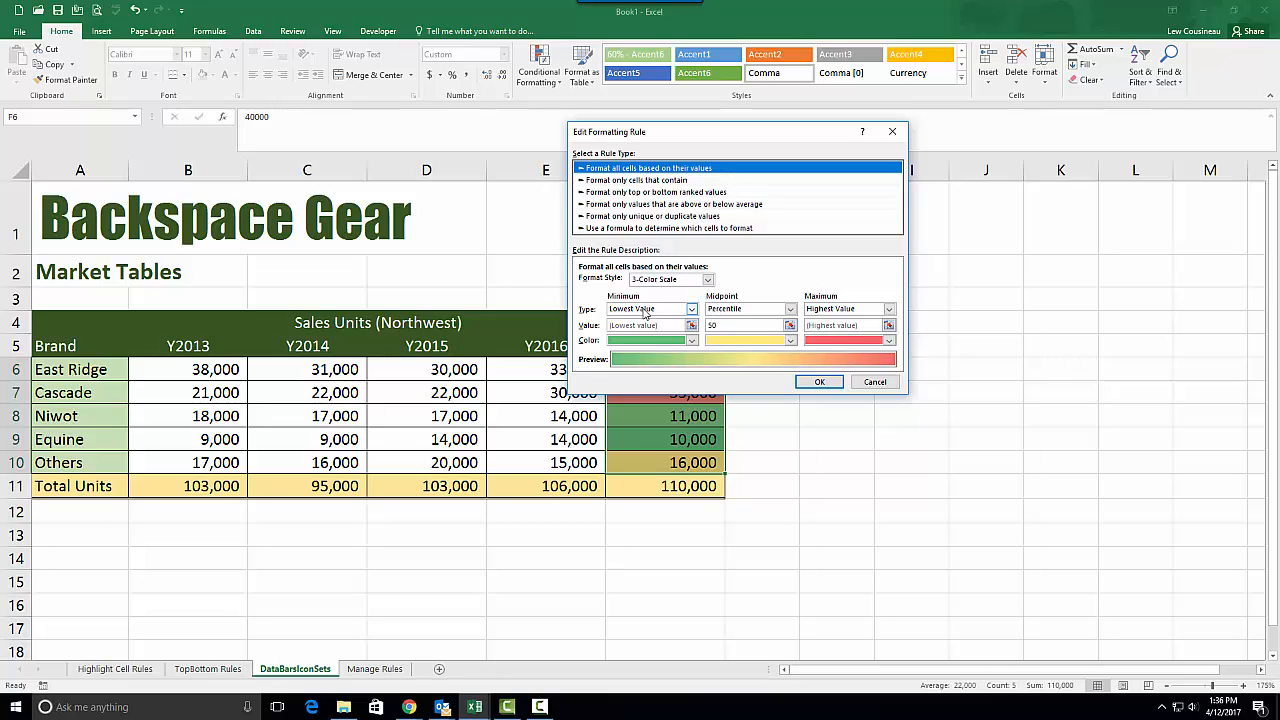
Examine the 3-color scale's minimum type options and its minimum and midpoint color choices, then cancel the rule edit
{"action": "left_click", "coordinate": [716, 325]}
{"action": "left_click", "coordinate": [691, 309]}
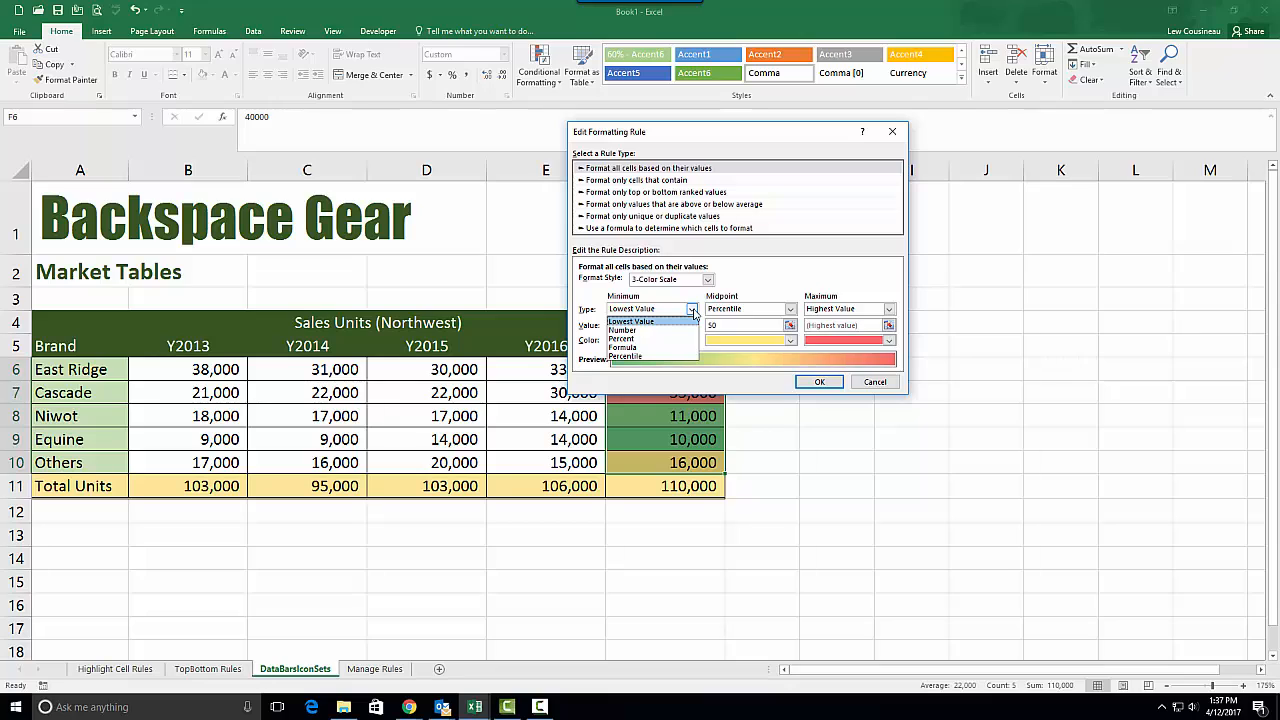
{"action": "left_click", "coordinate": [692, 310]}
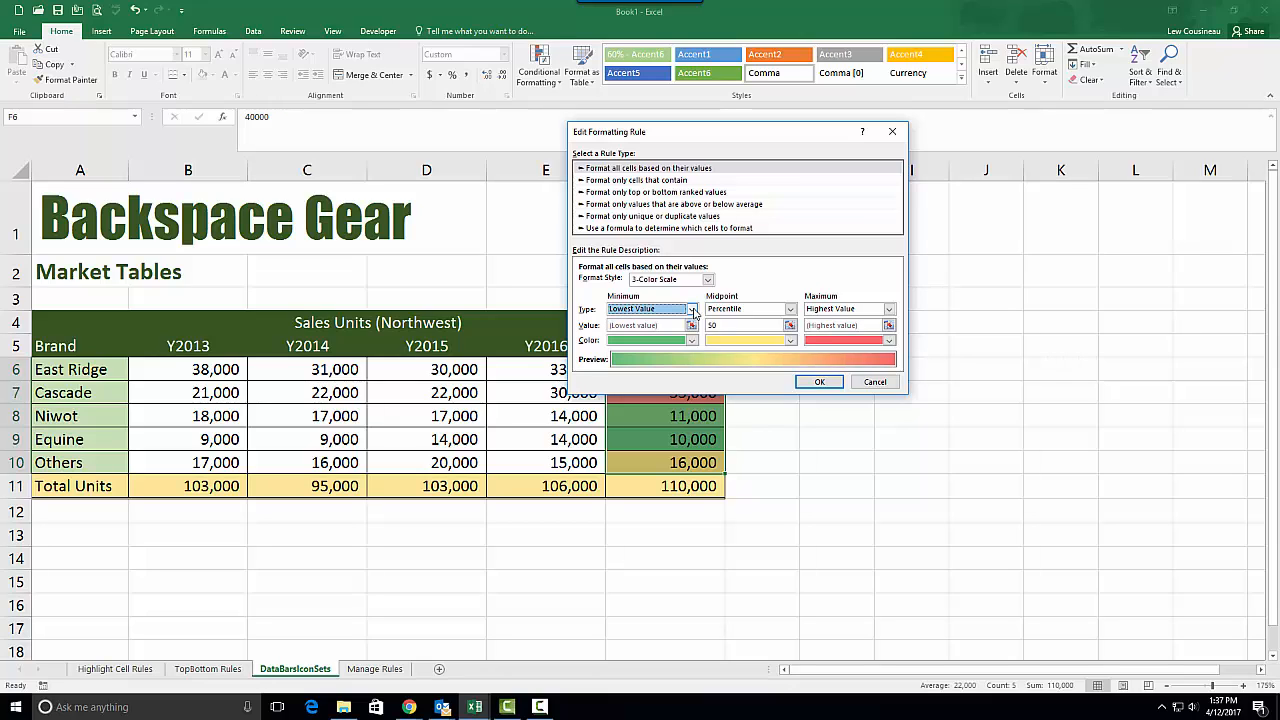
{"action": "left_click", "coordinate": [692, 341]}
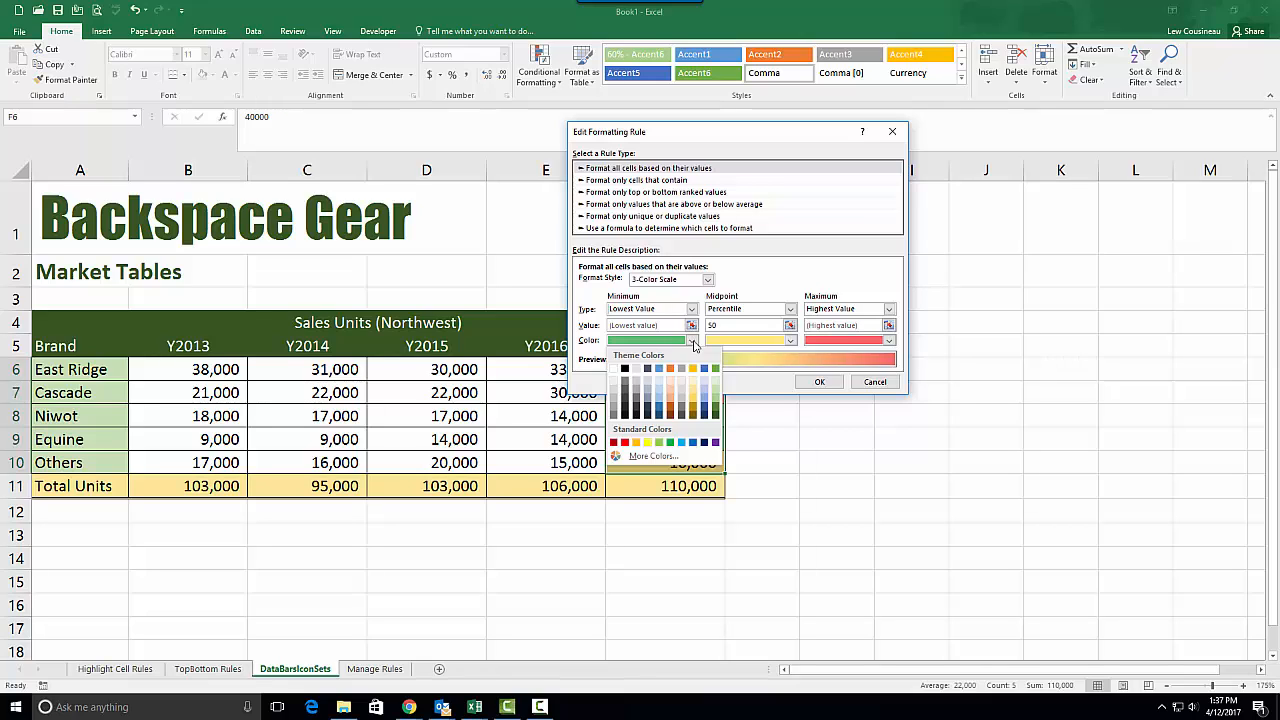
{"action": "left_click", "coordinate": [692, 341]}
{"action": "left_click", "coordinate": [790, 341]}
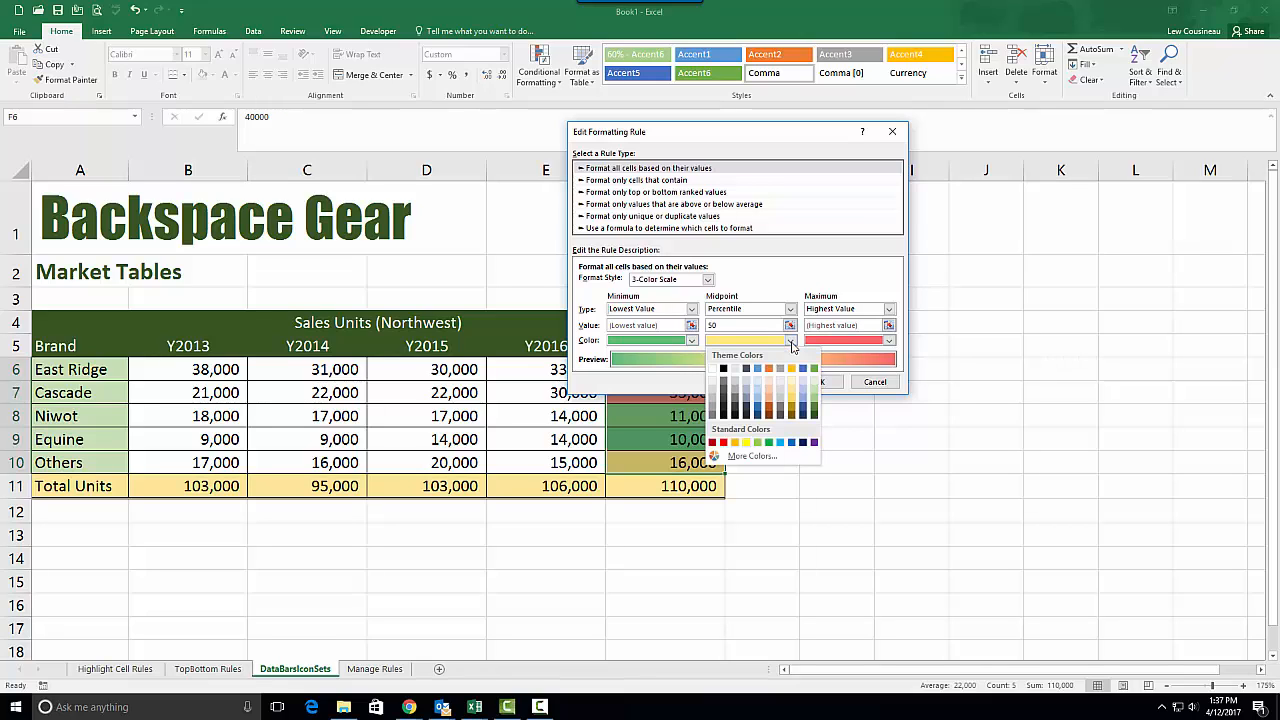
{"action": "left_click", "coordinate": [790, 341]}
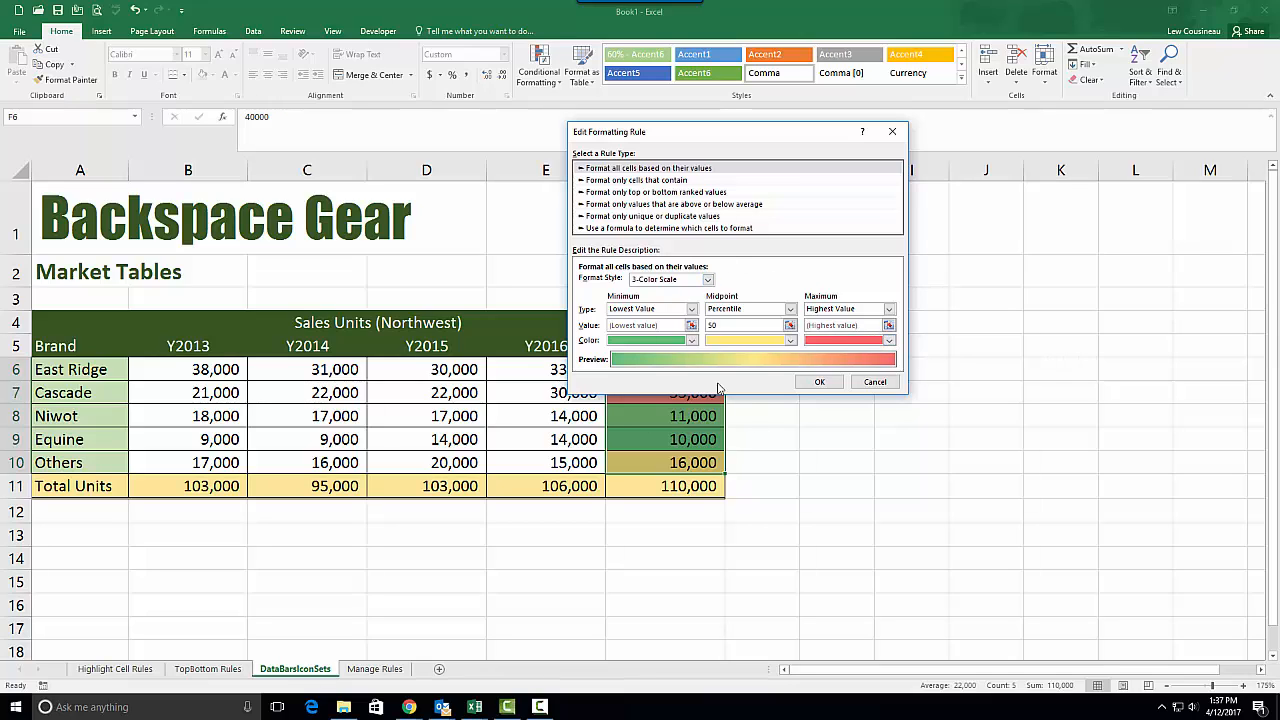
{"action": "left_click", "coordinate": [874, 383]}
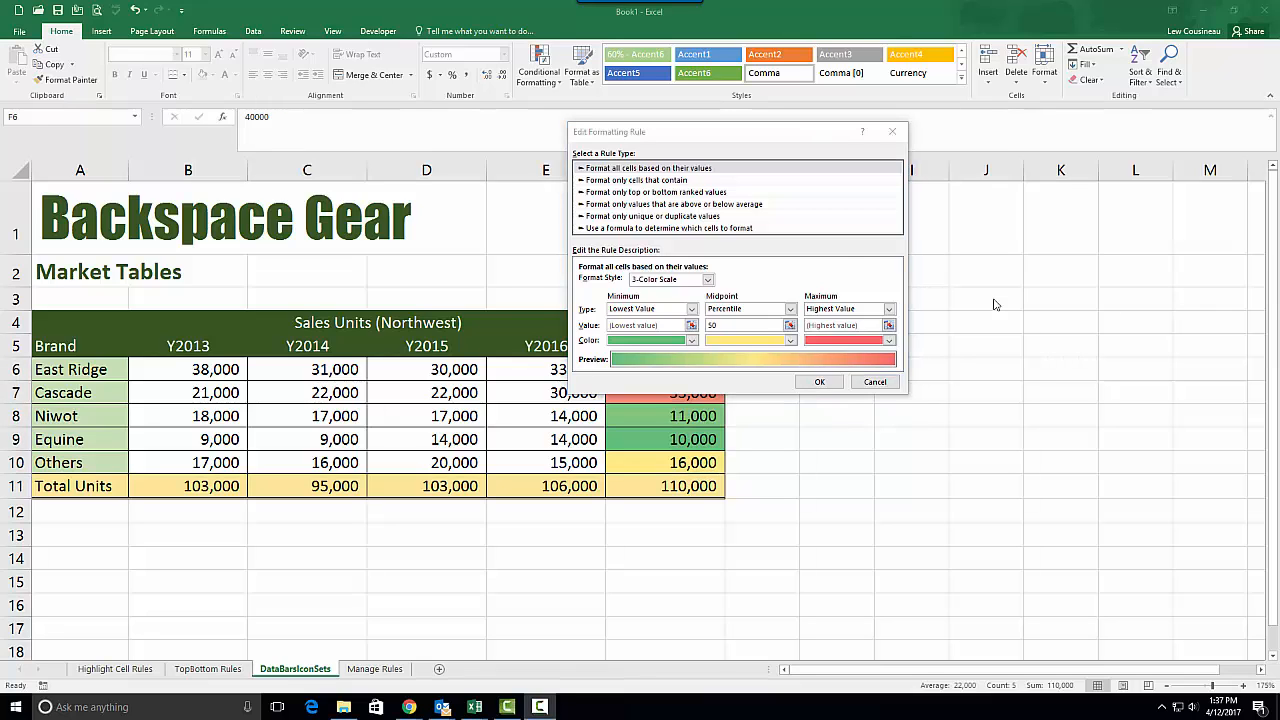
Recolor the 3-color scale on F6:F10 with dark green for the highest value and red for the lowest, and apply the rule
{"action": "left_click_drag", "start_coordinate": [772, 136], "coordinate": [967, 147]}
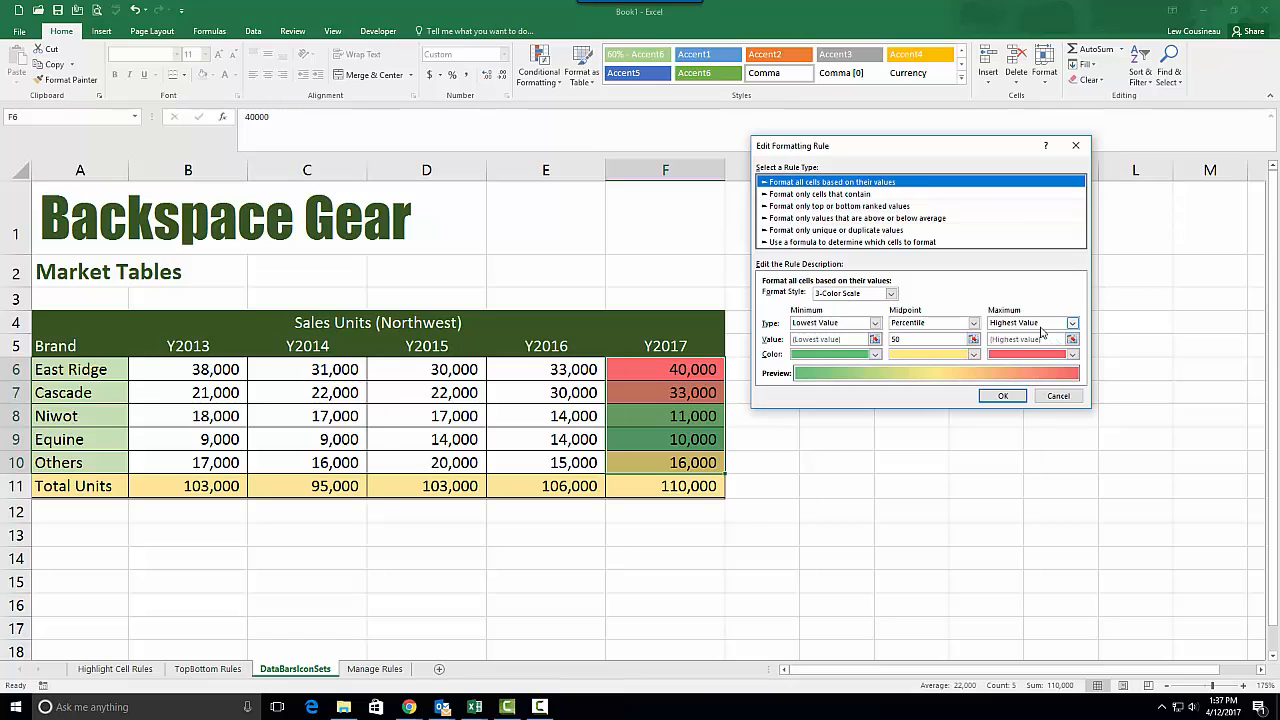
{"action": "left_click", "coordinate": [1072, 354]}
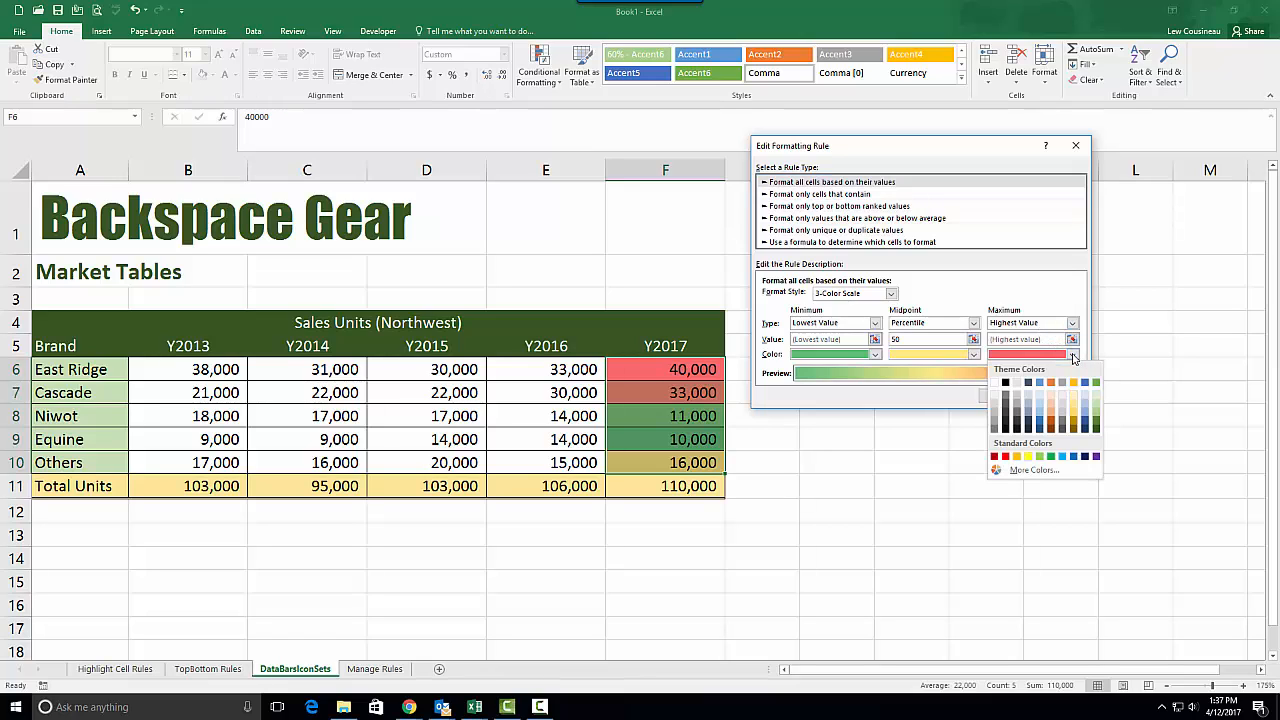
{"action": "left_click", "coordinate": [1097, 420]}
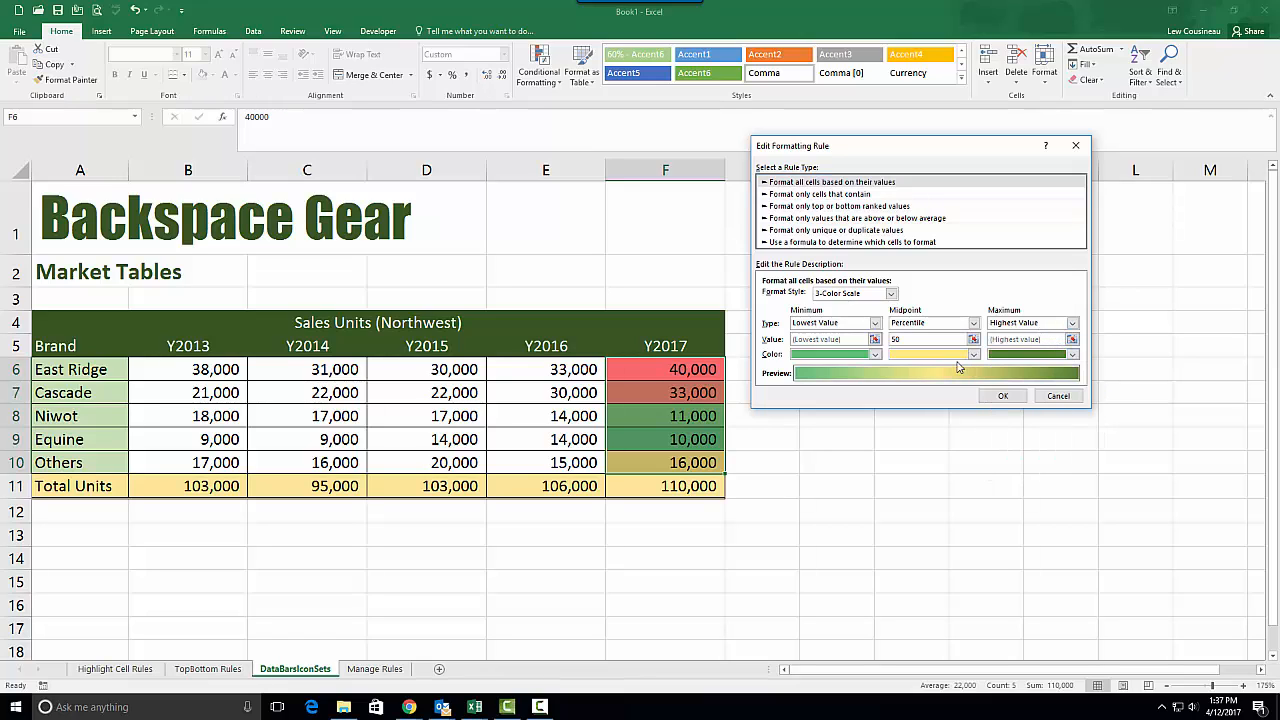
{"action": "left_click", "coordinate": [875, 355]}
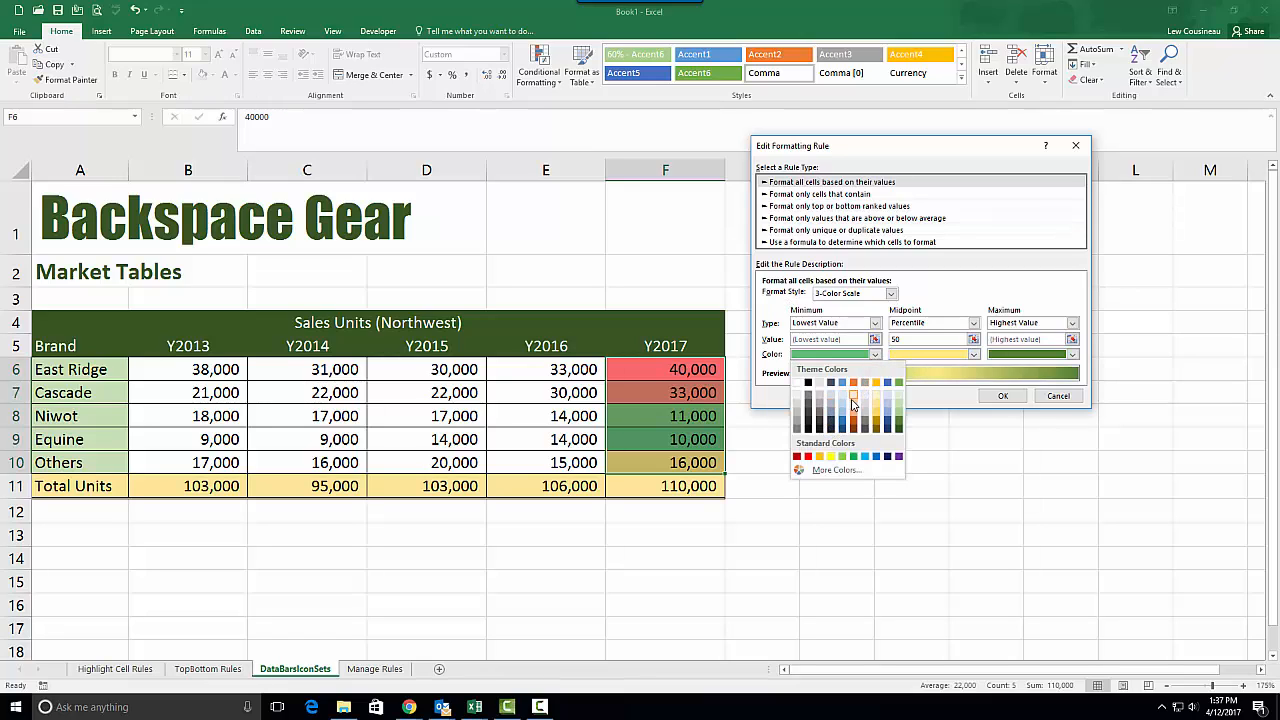
{"action": "left_click", "coordinate": [808, 457]}
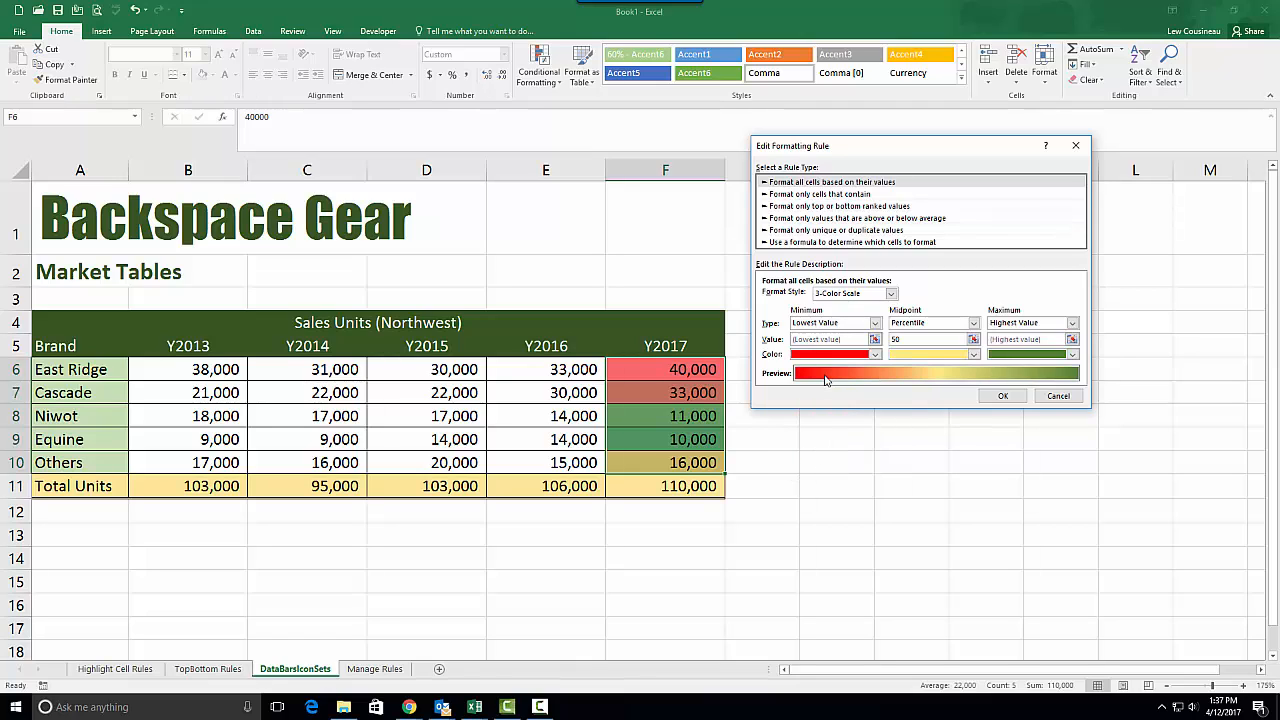
{"action": "left_click", "coordinate": [1002, 395]}
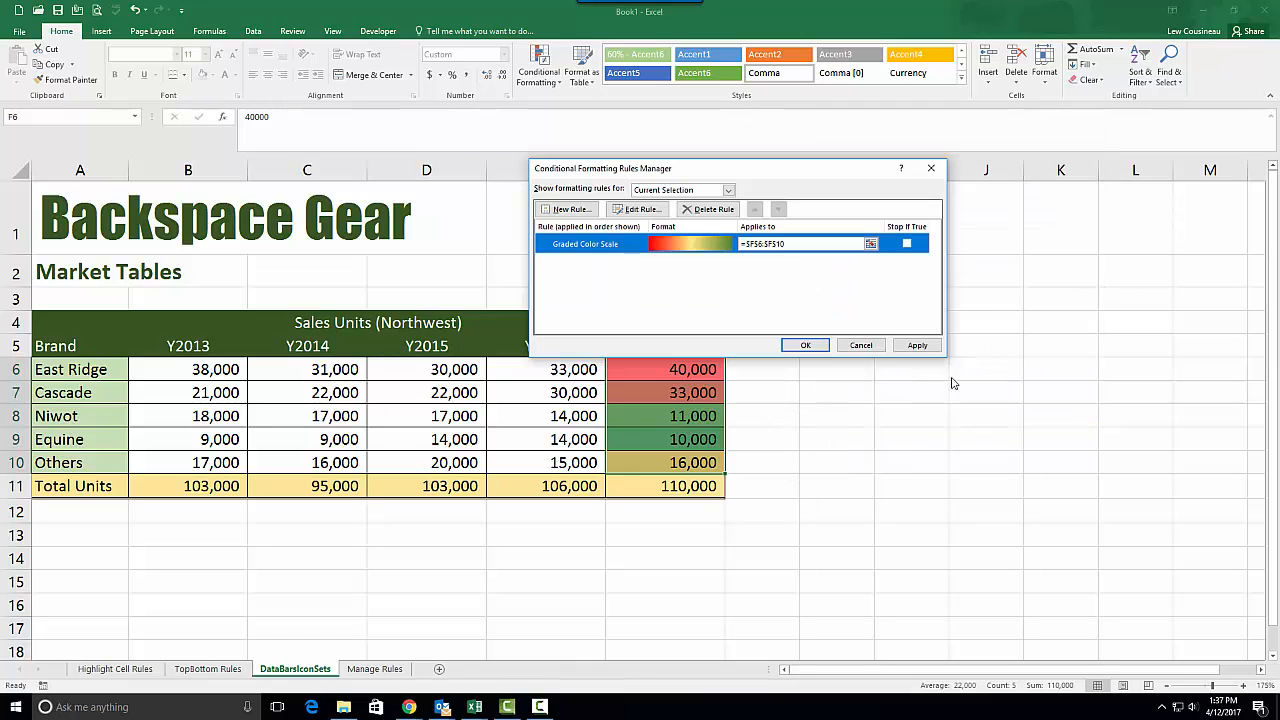
{"action": "left_click", "coordinate": [917, 345]}
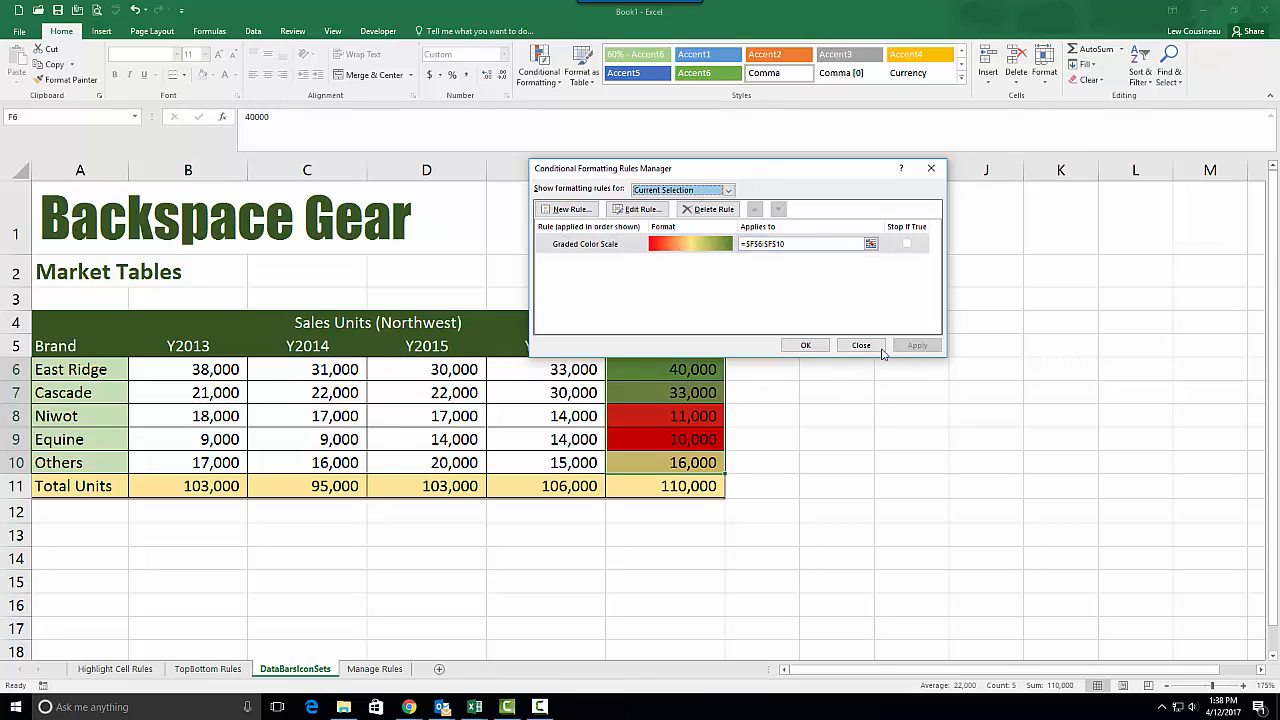
{"action": "left_click", "coordinate": [860, 346]}
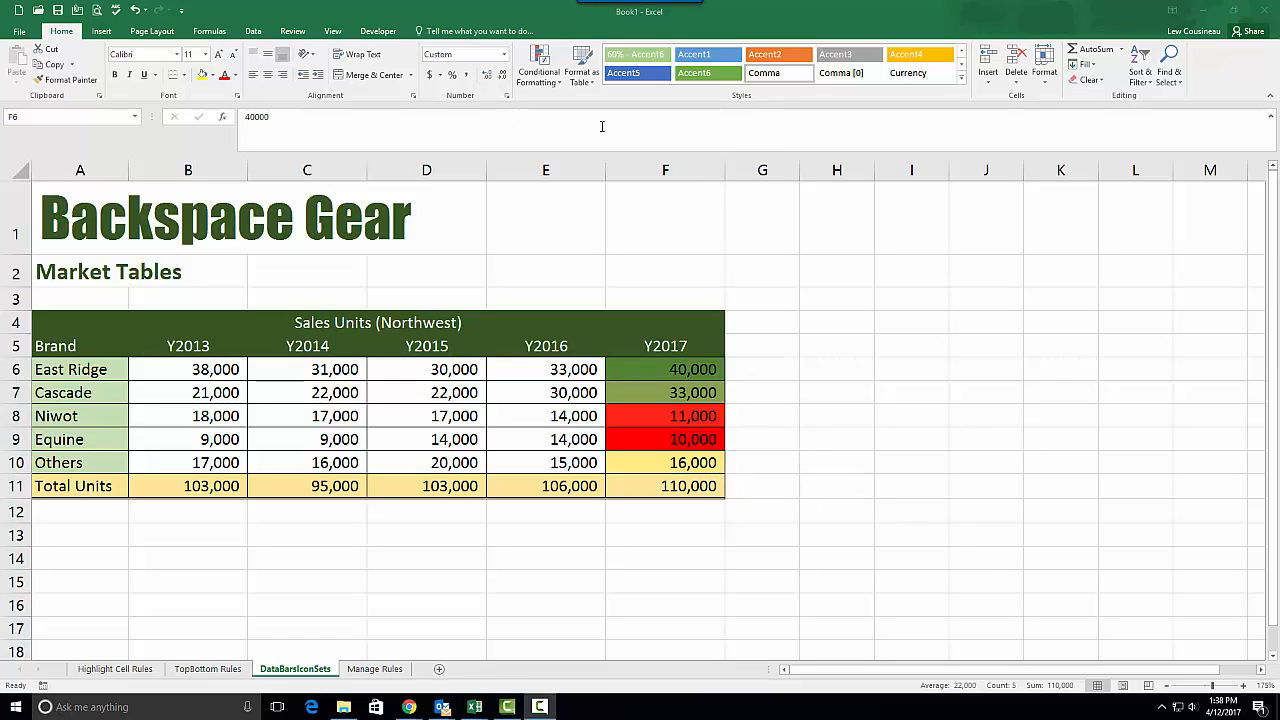
Clear the conditional formatting rules from the selected cells F6:F10
{"action": "left_click", "coordinate": [551, 84]}
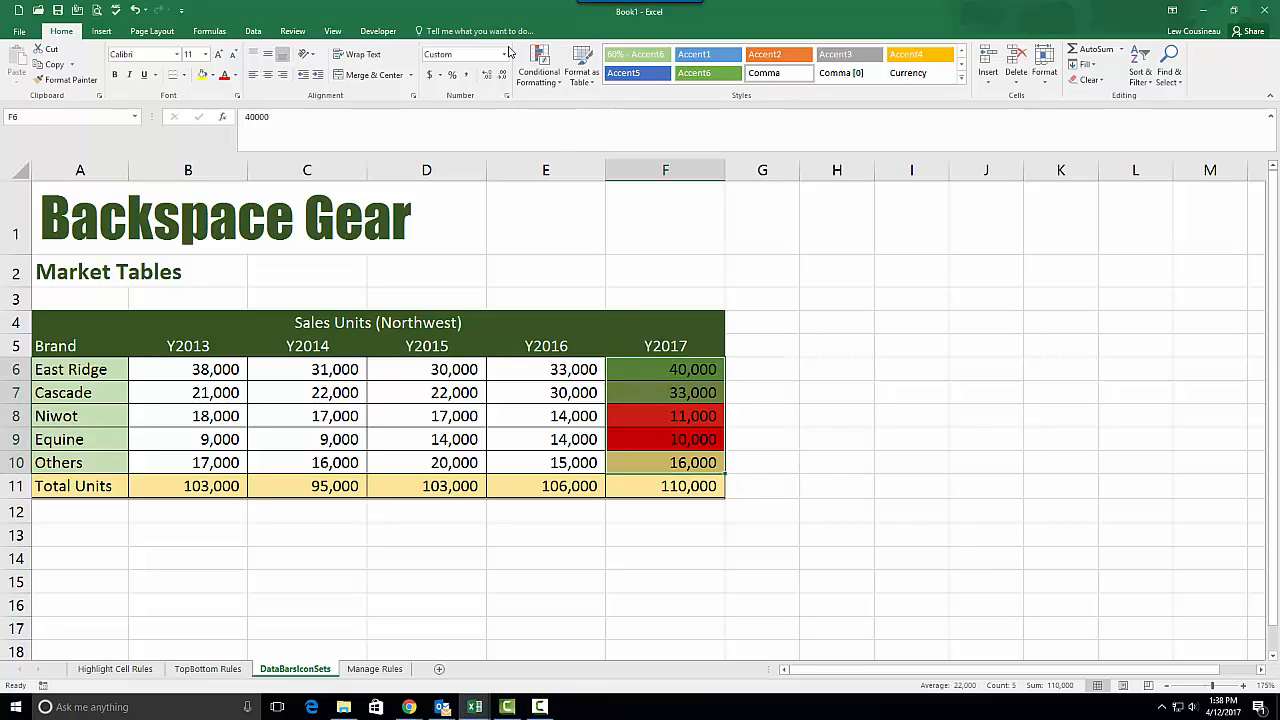
{"action": "left_click", "coordinate": [539, 66]}
{"action": "mouse_move", "coordinate": [568, 266]}
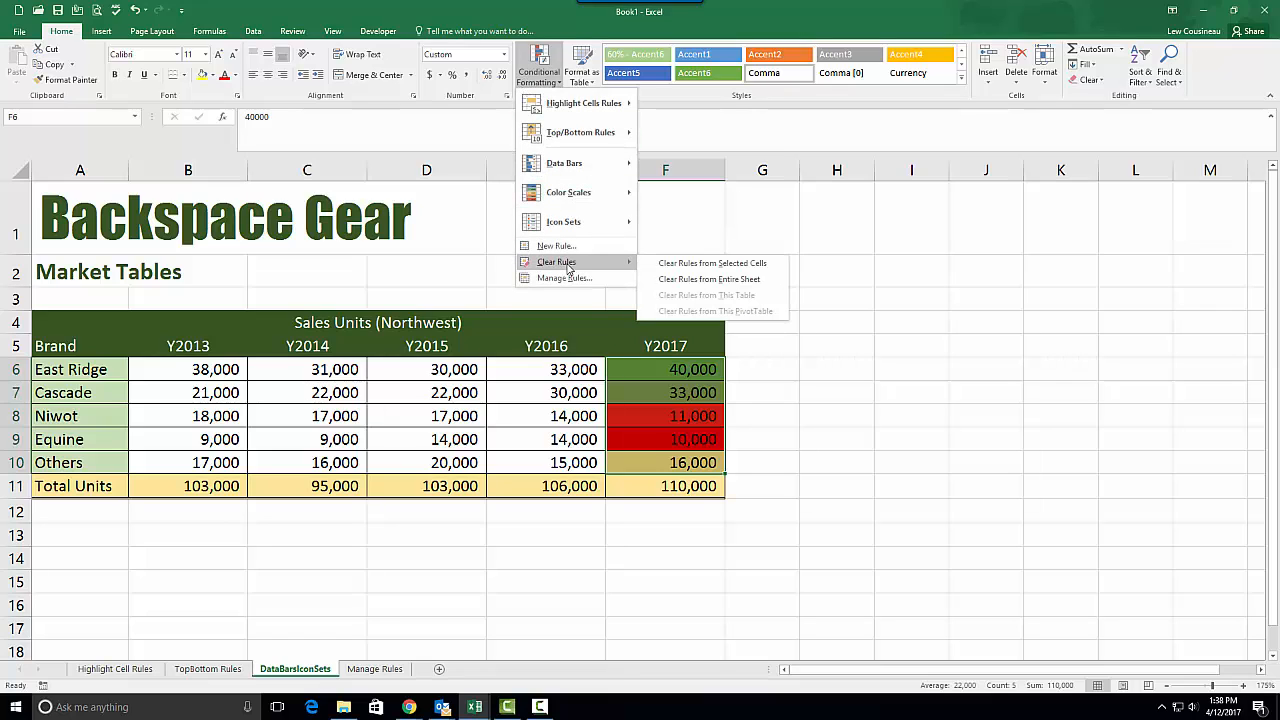
{"action": "left_click", "coordinate": [672, 266]}
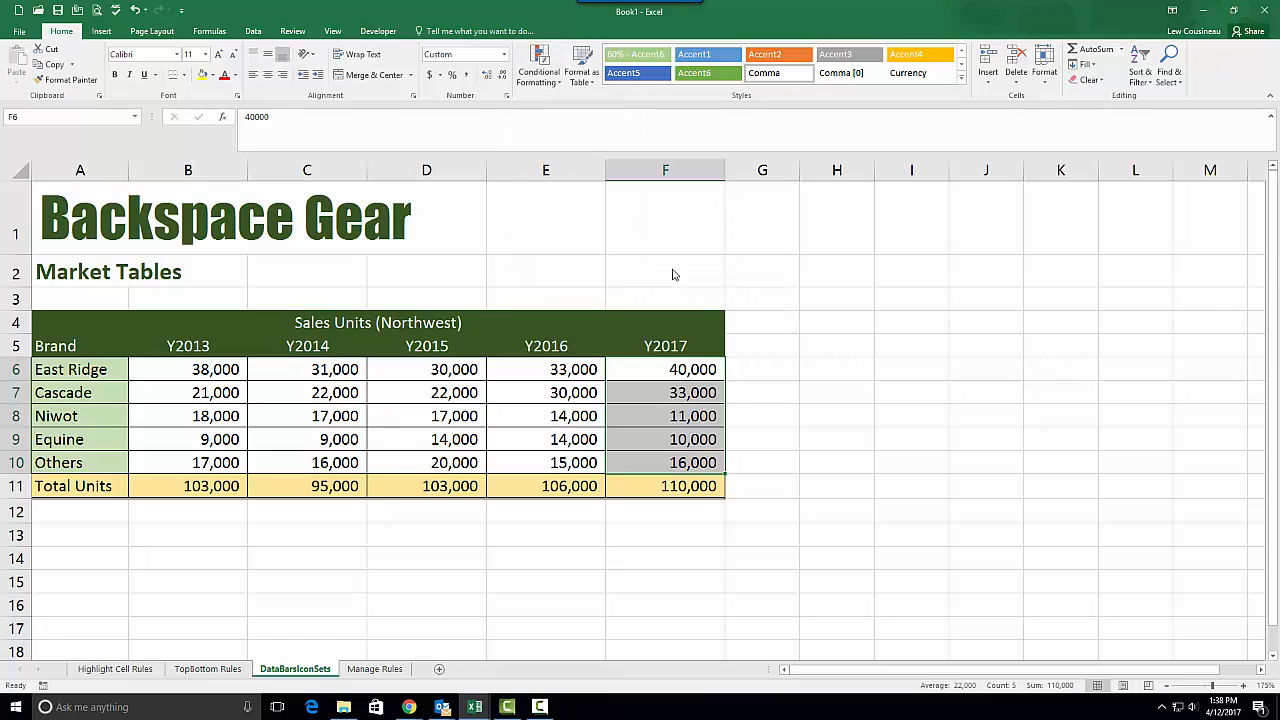
Apply the indicator icon set with circled check, exclamation and cross symbols to F6:F10
{"action": "left_click", "coordinate": [557, 86]}
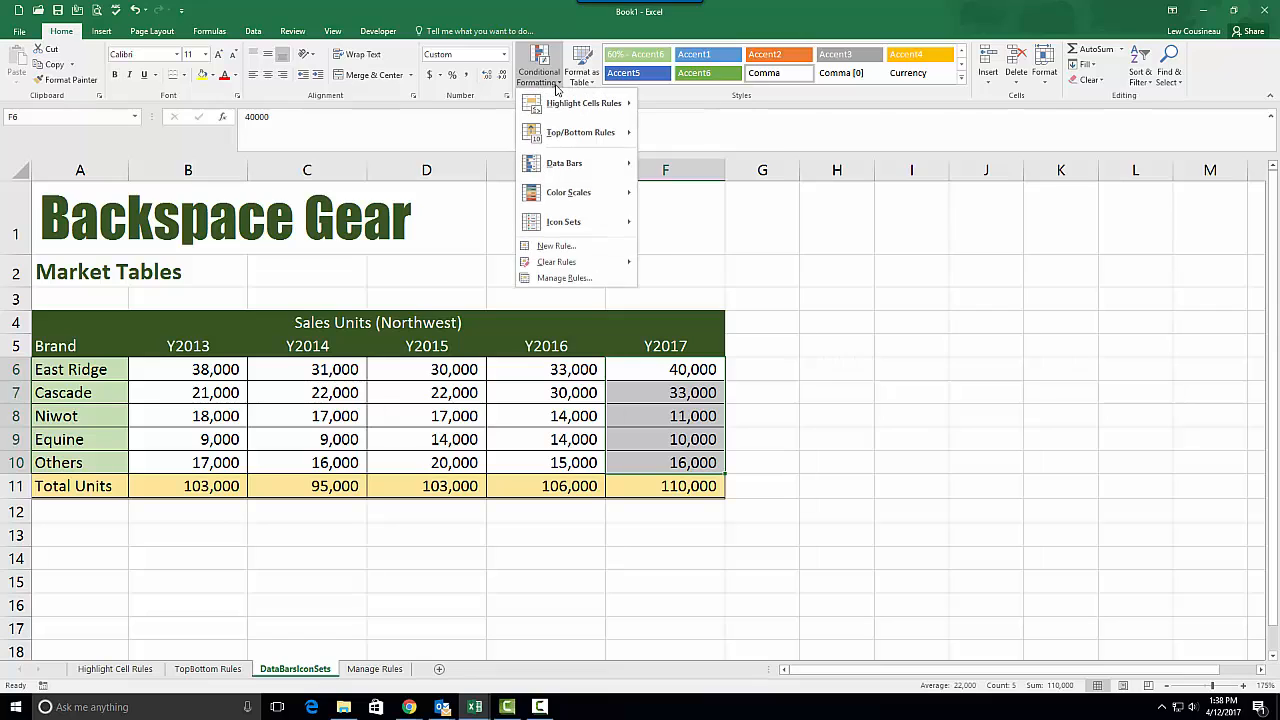
{"action": "mouse_move", "coordinate": [566, 232]}
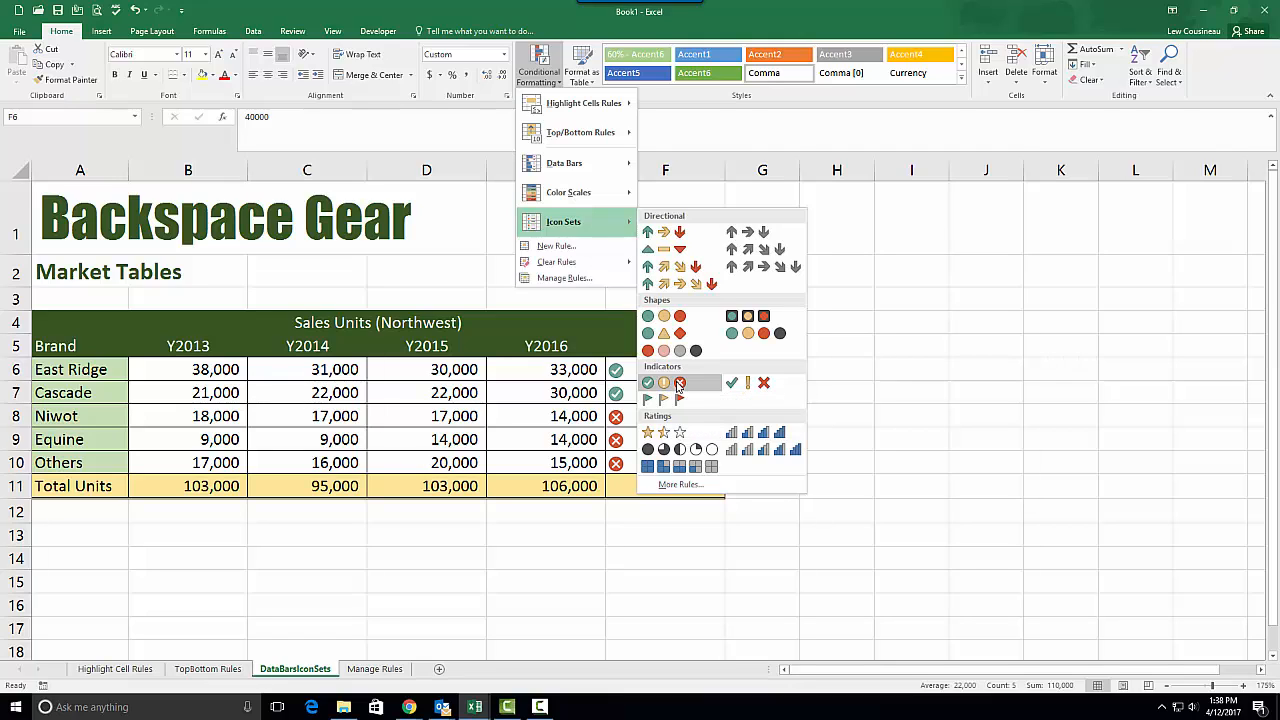
{"action": "left_click", "coordinate": [678, 385]}
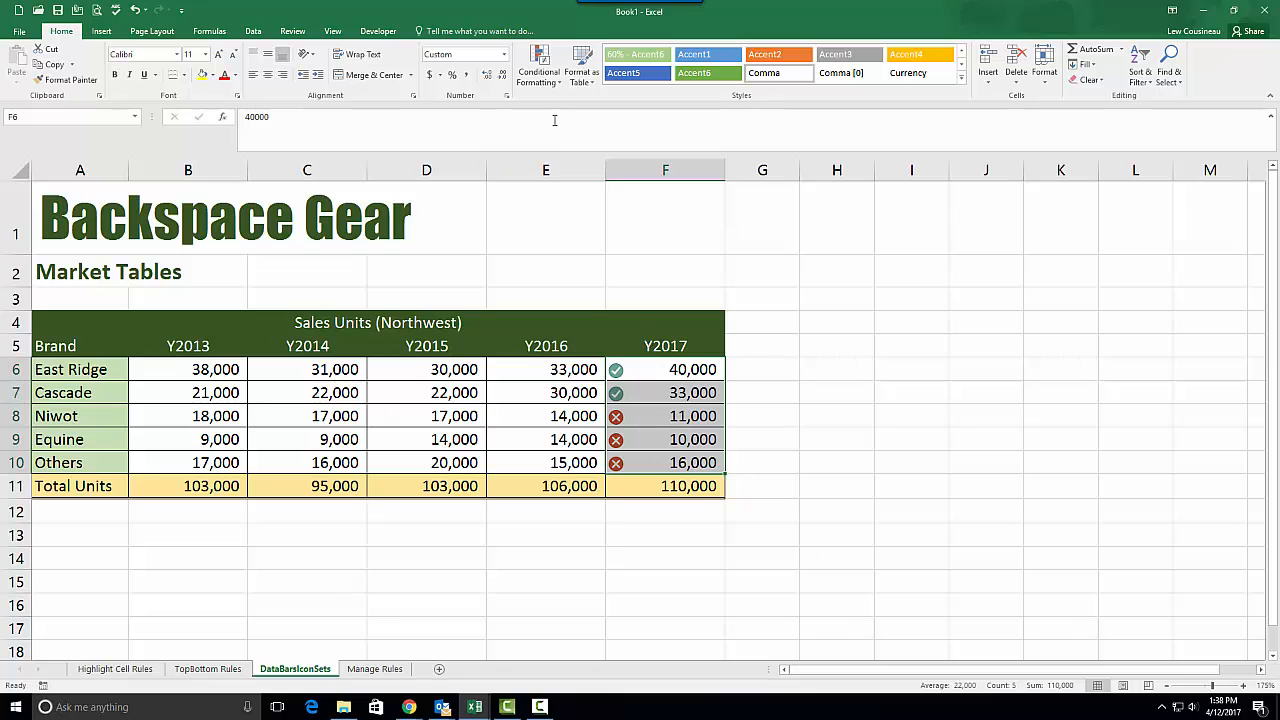
Open the icon set rule on F6:F10 for editing and examine its icon style, threshold type and comparison operator options
{"action": "left_click", "coordinate": [555, 88]}
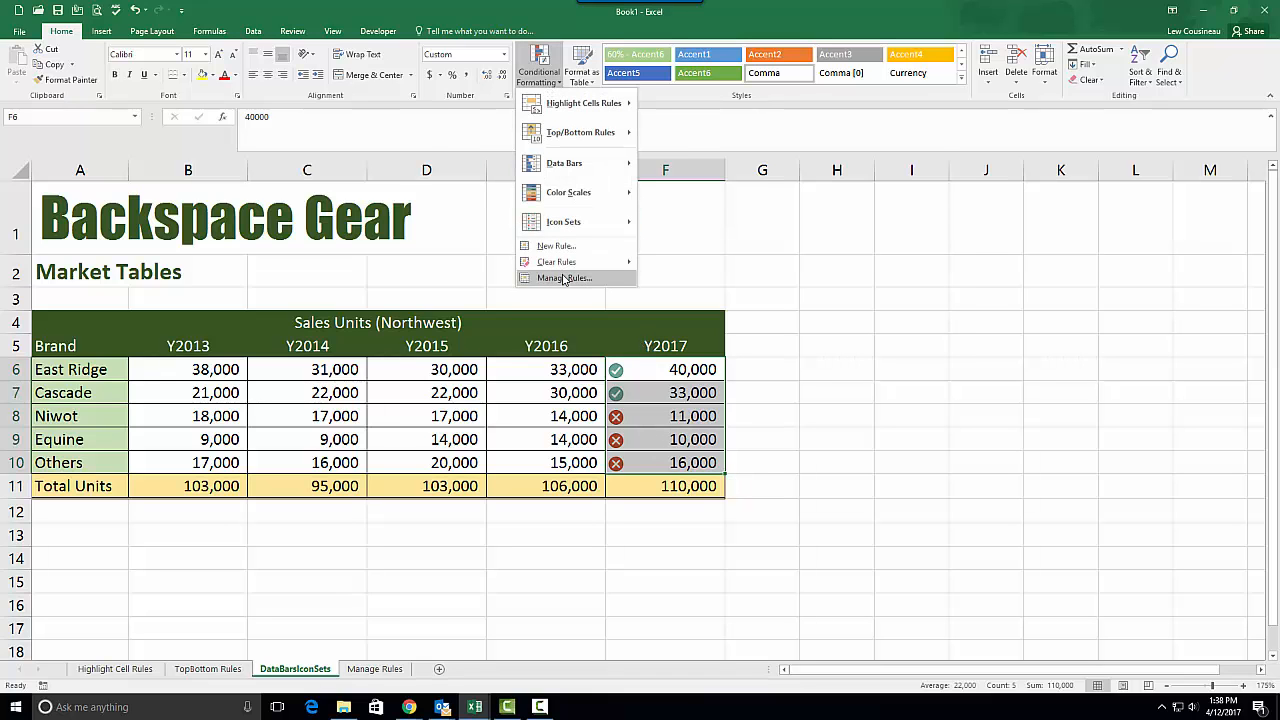
{"action": "left_click", "coordinate": [563, 276]}
{"action": "left_click", "coordinate": [638, 210]}
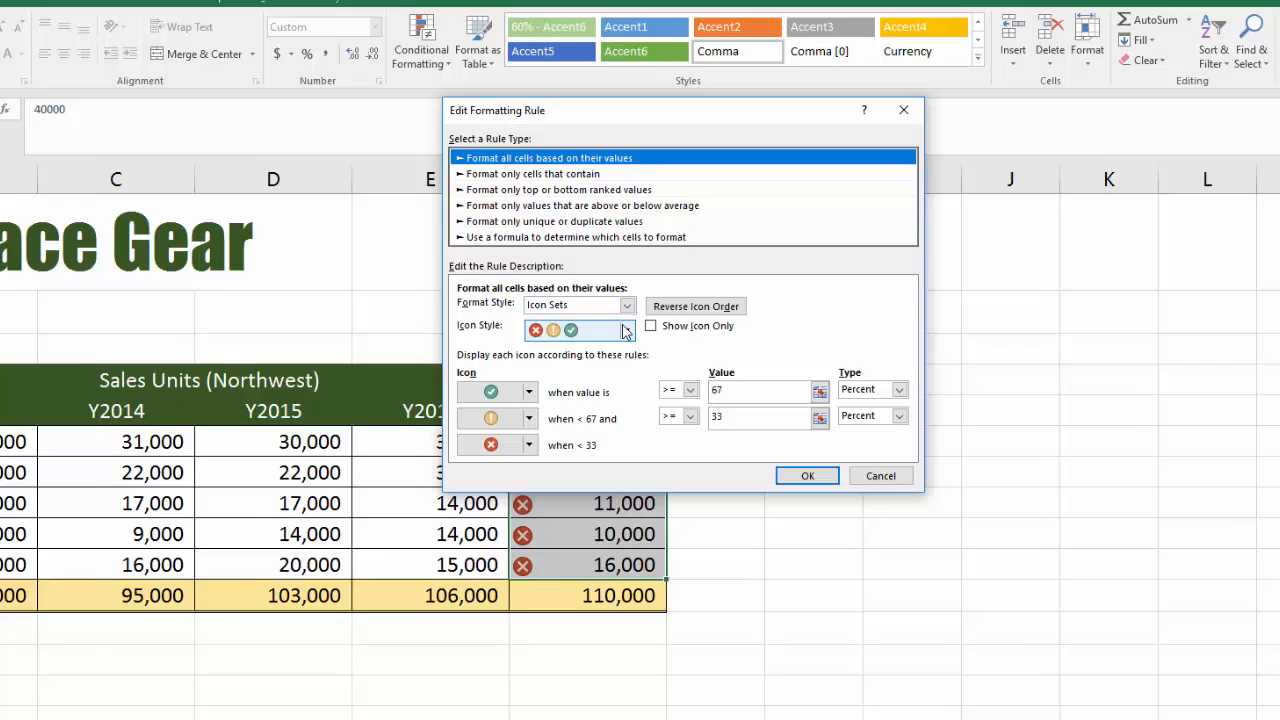
{"action": "left_click", "coordinate": [695, 285]}
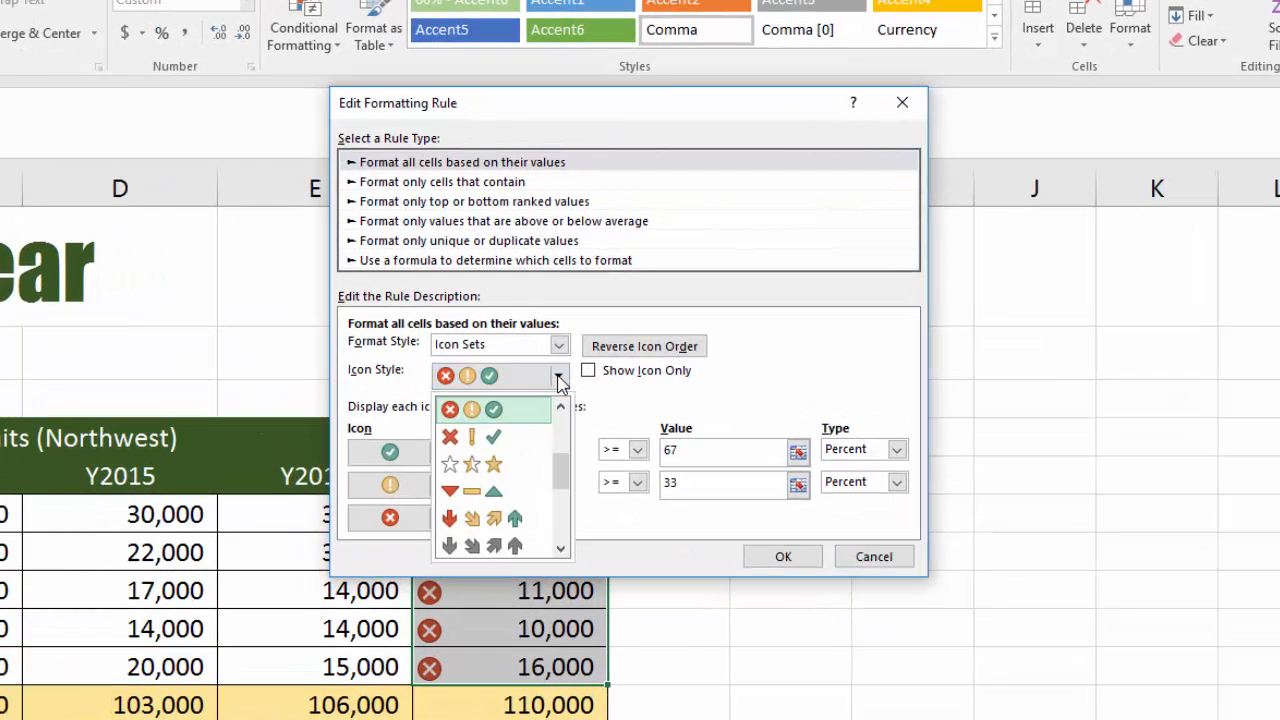
{"action": "left_click", "coordinate": [559, 378]}
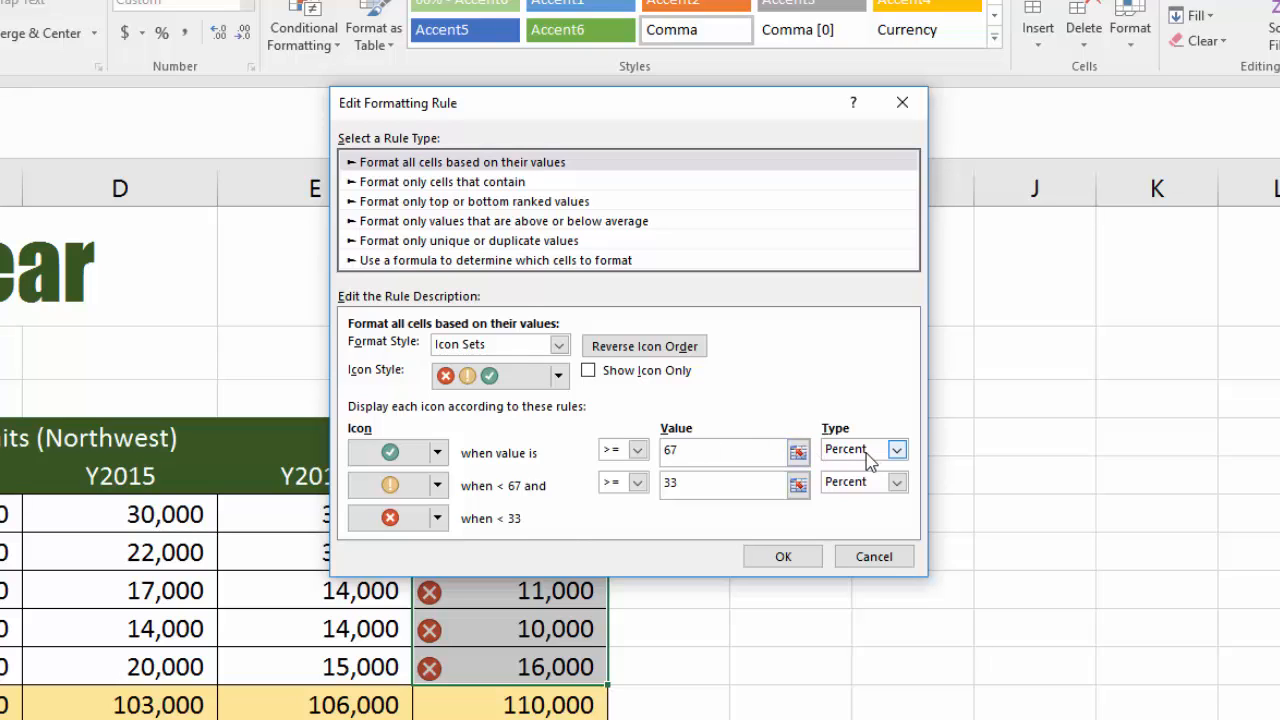
{"action": "left_click", "coordinate": [895, 451]}
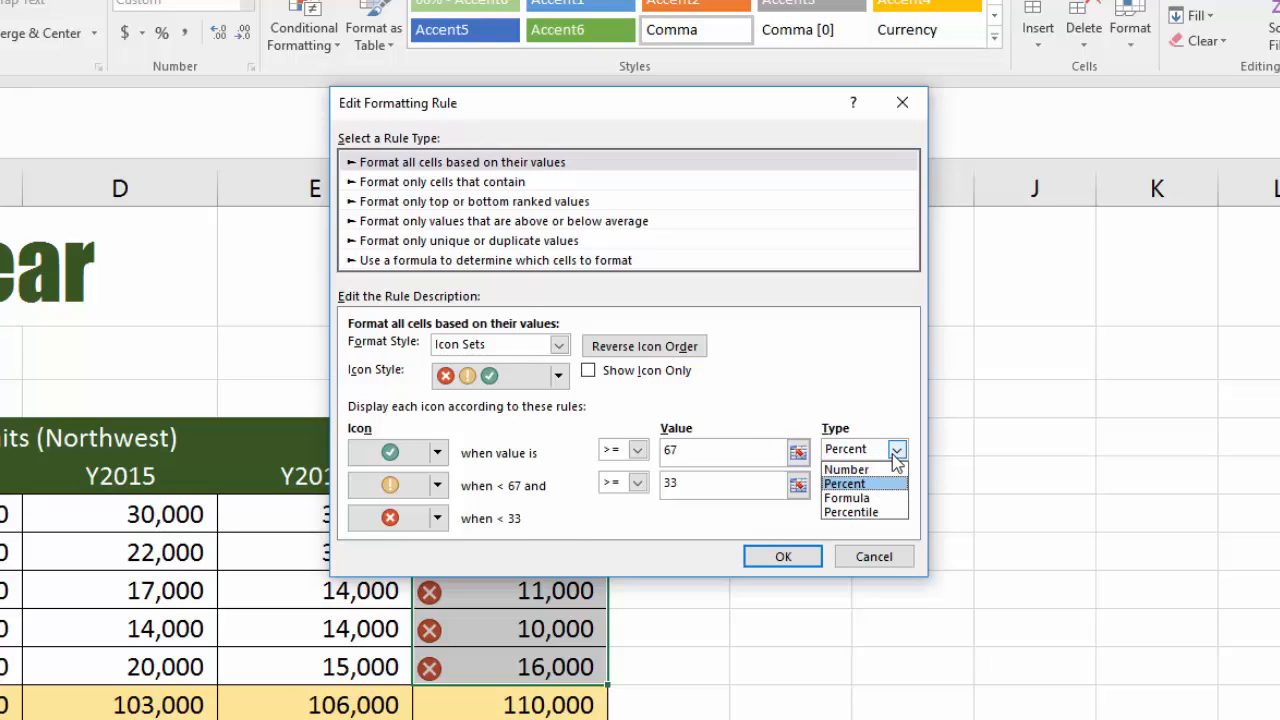
{"action": "left_click", "coordinate": [637, 451]}
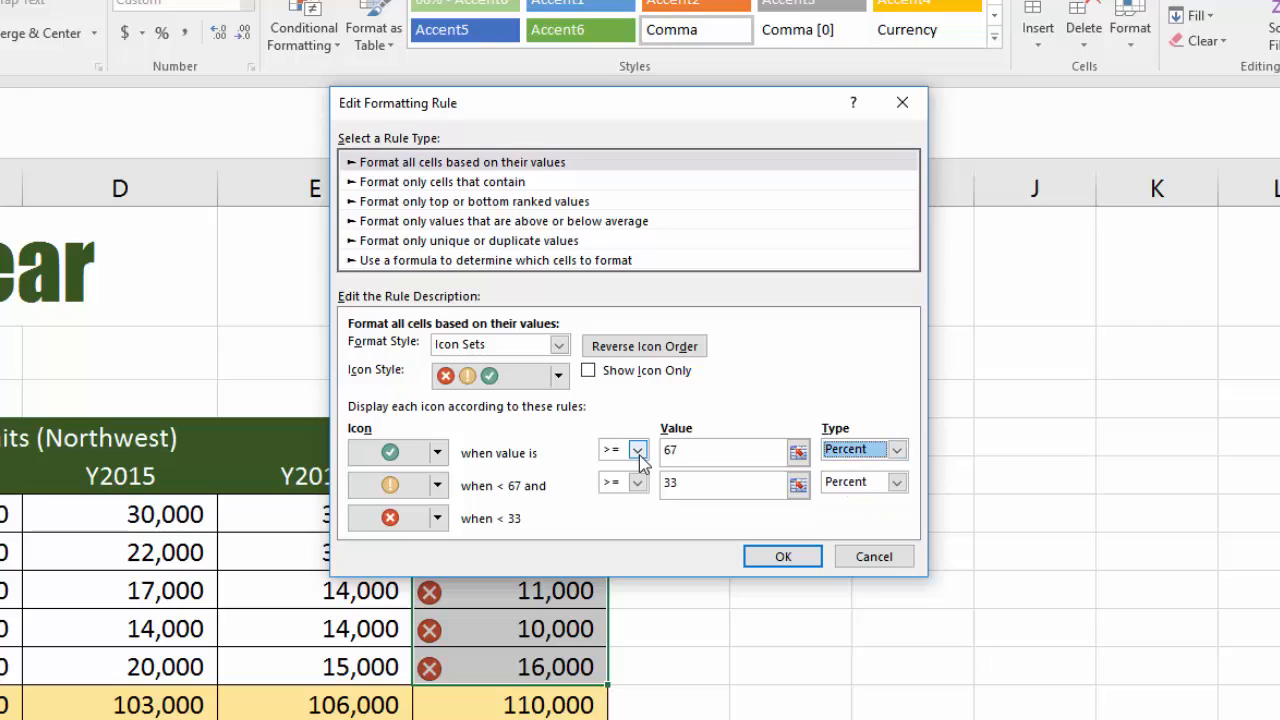
{"action": "left_click", "coordinate": [637, 451]}
{"action": "left_click", "coordinate": [639, 455]}
{"action": "left_click", "coordinate": [637, 455]}
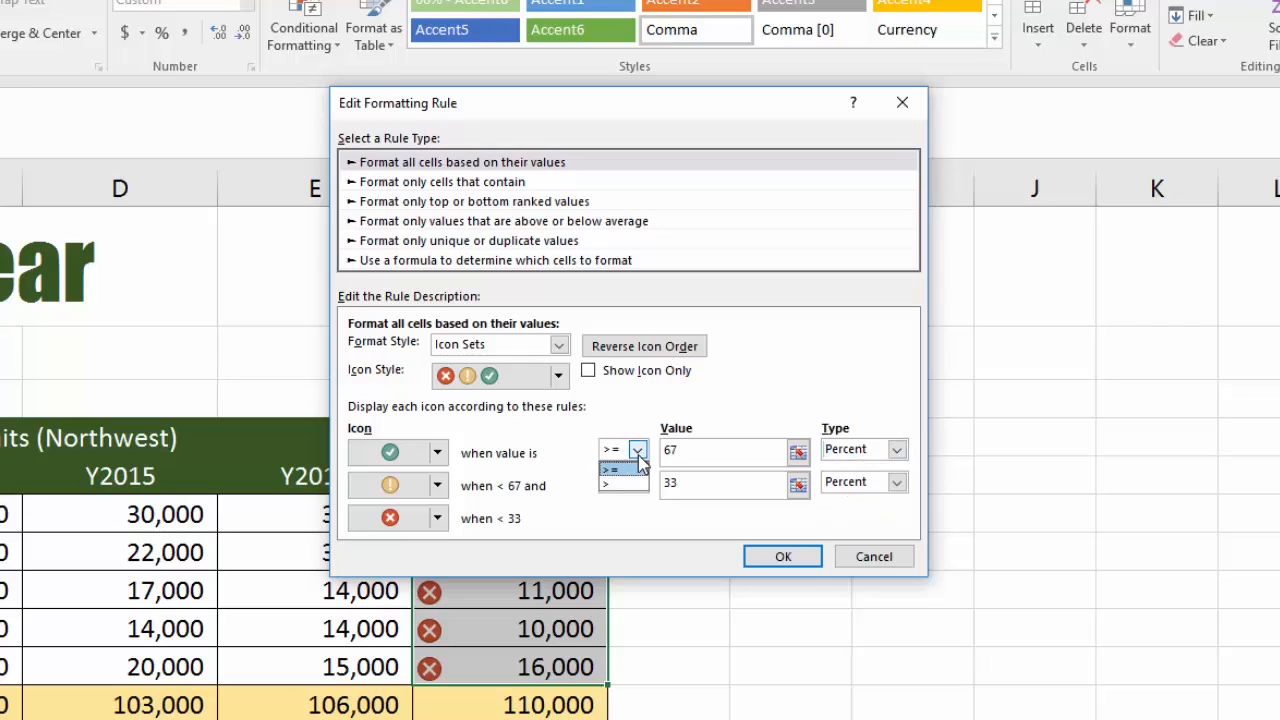
{"action": "left_click", "coordinate": [637, 455]}
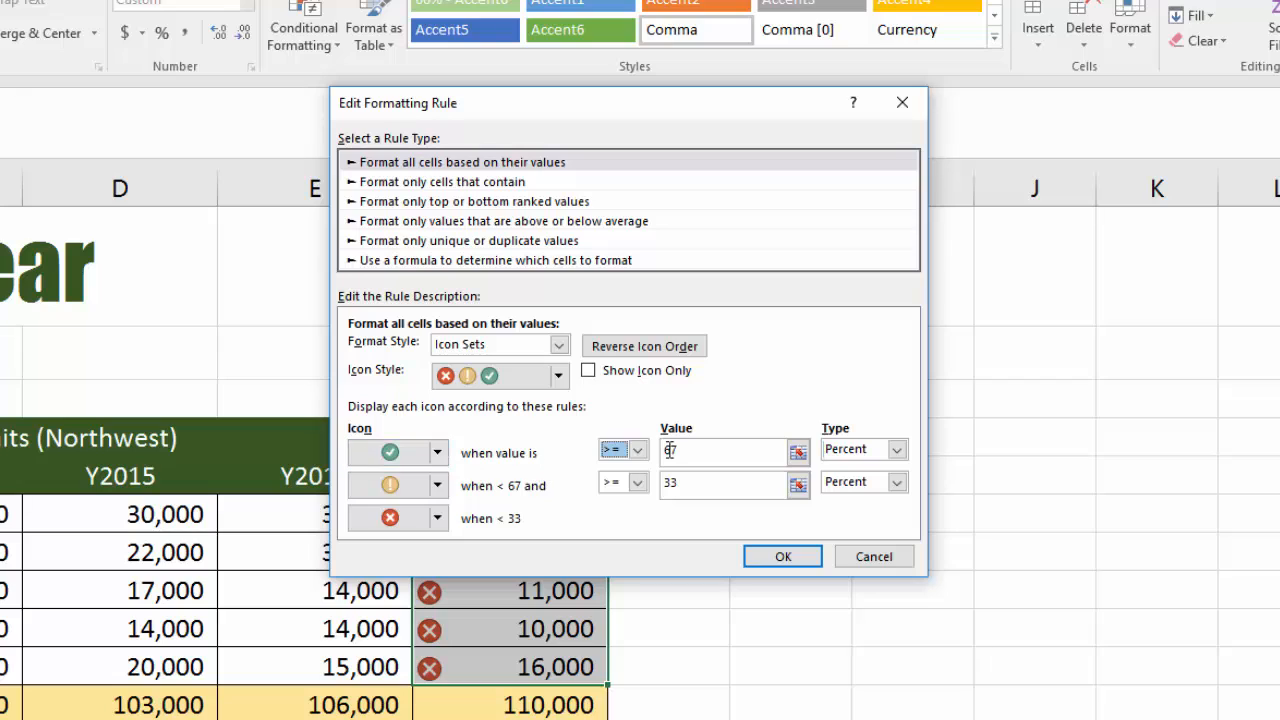
Change the green check threshold's type to Number, look through the icon styles and accept the rule edit
{"action": "left_click", "coordinate": [898, 452]}
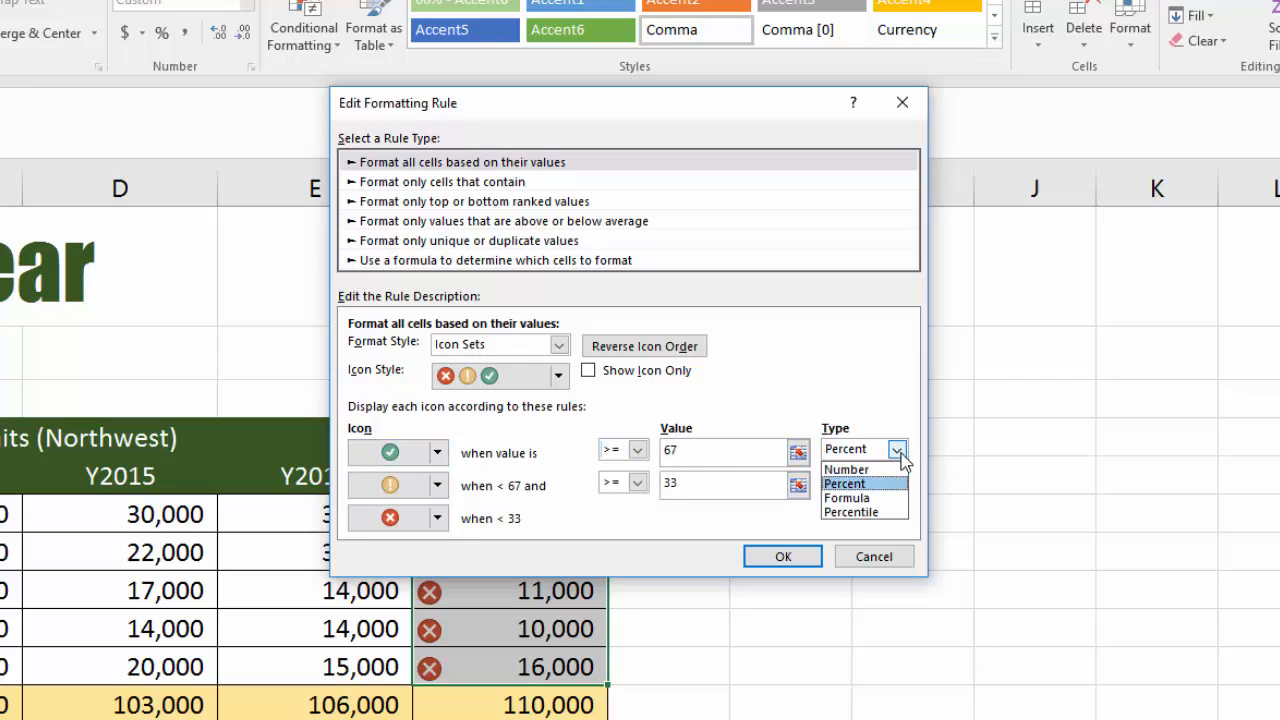
{"action": "left_click", "coordinate": [840, 470]}
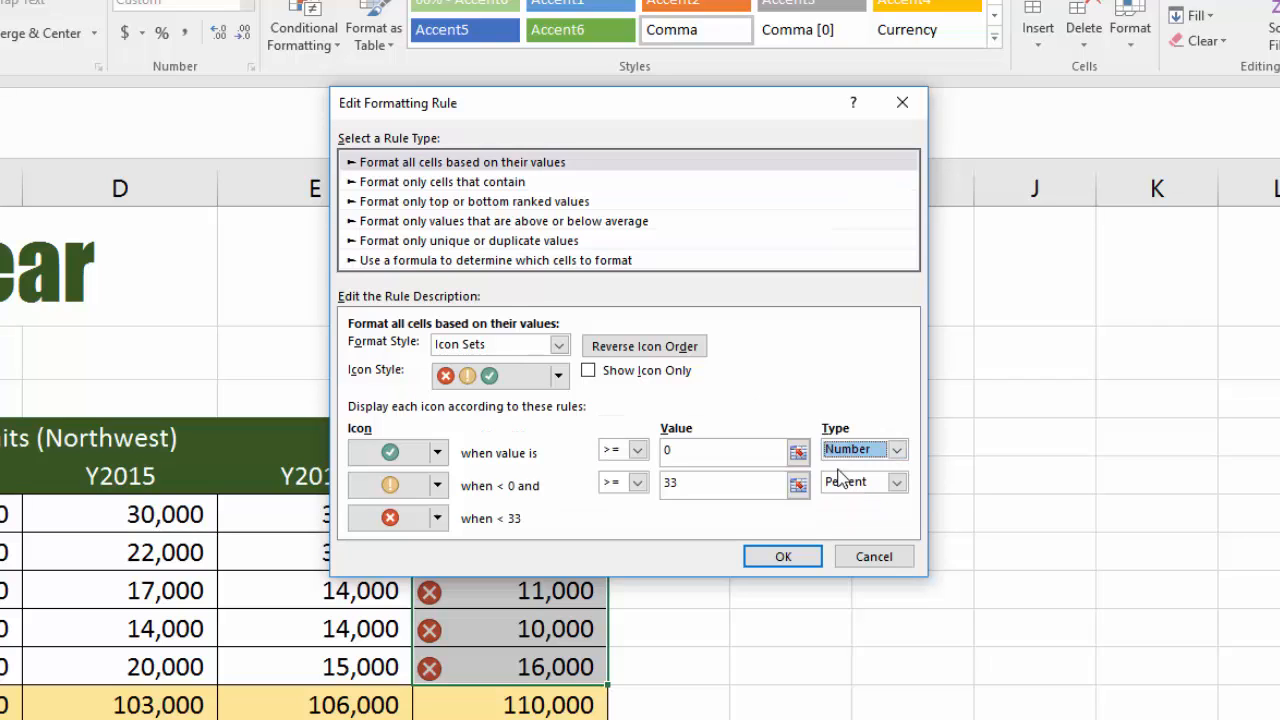
{"action": "left_click", "coordinate": [542, 382]}
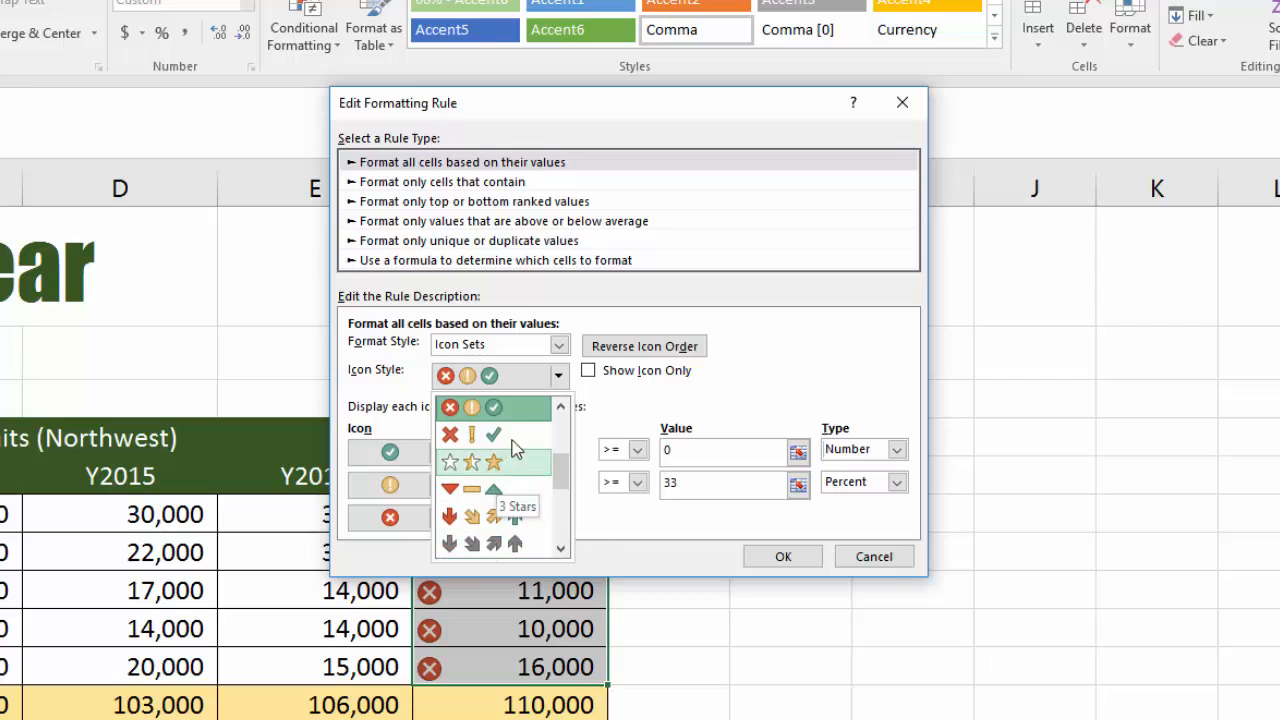
{"action": "left_click", "coordinate": [810, 356]}
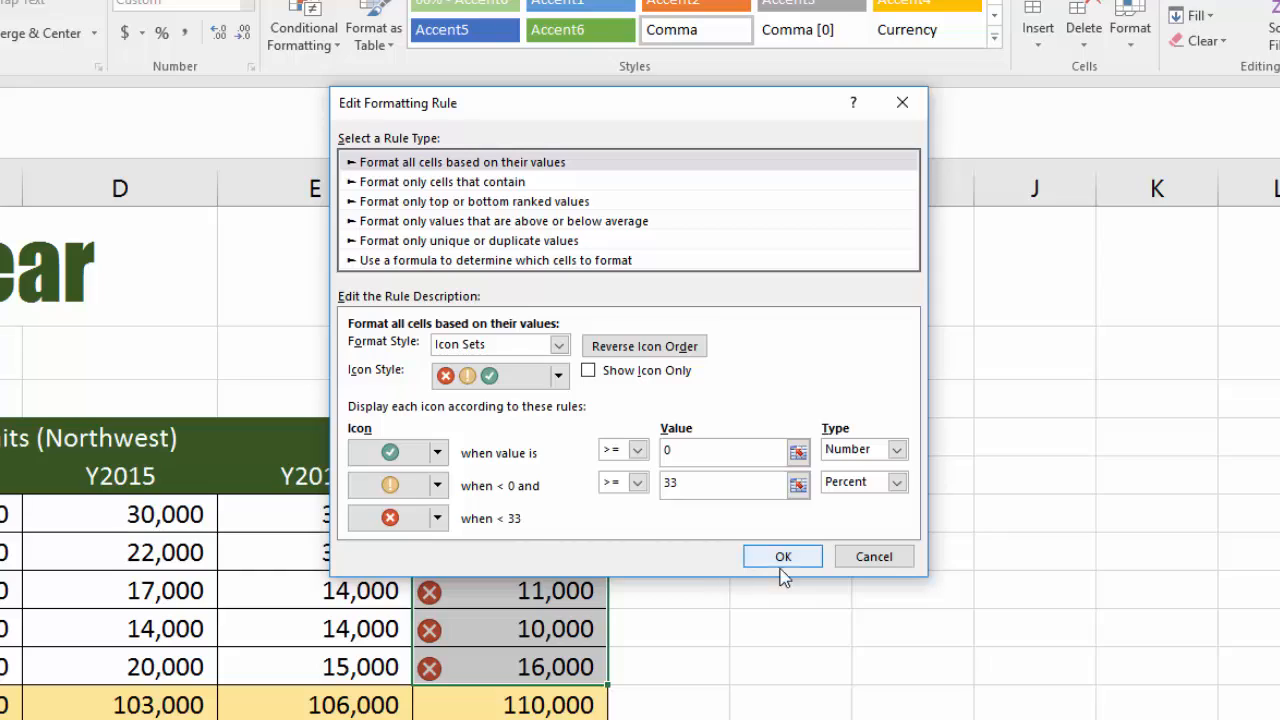
{"action": "left_click", "coordinate": [783, 556]}
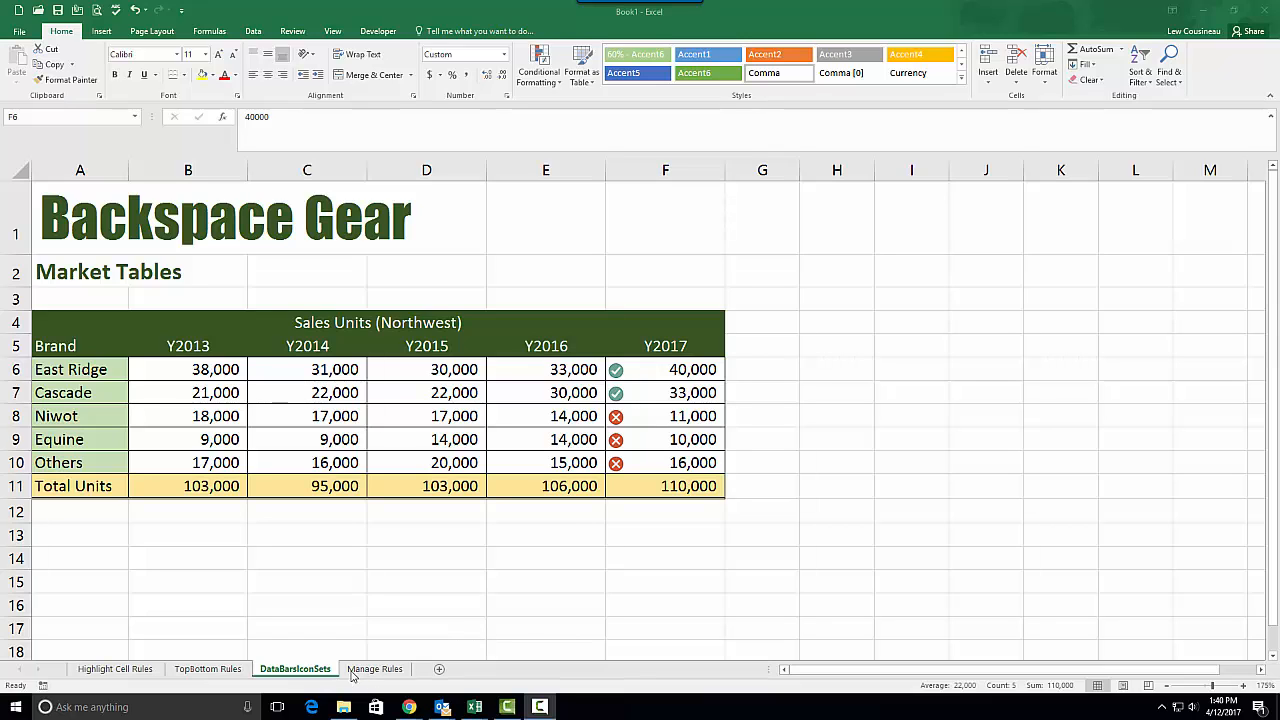
Remove the icon set from the Y2017 values in F6:F10 by clearing the rules from those cells only
{"action": "left_click_drag", "start_coordinate": [650, 372], "coordinate": [640, 458]}
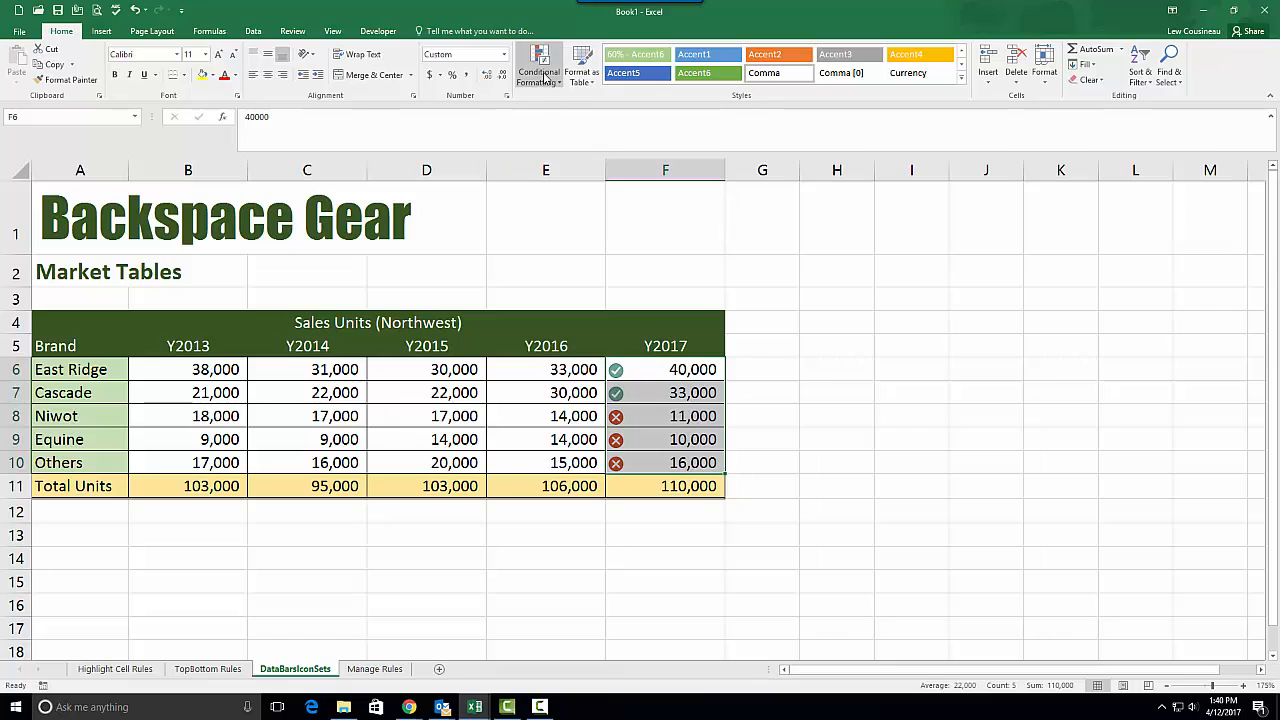
{"action": "left_click", "coordinate": [539, 66]}
{"action": "mouse_move", "coordinate": [558, 262]}
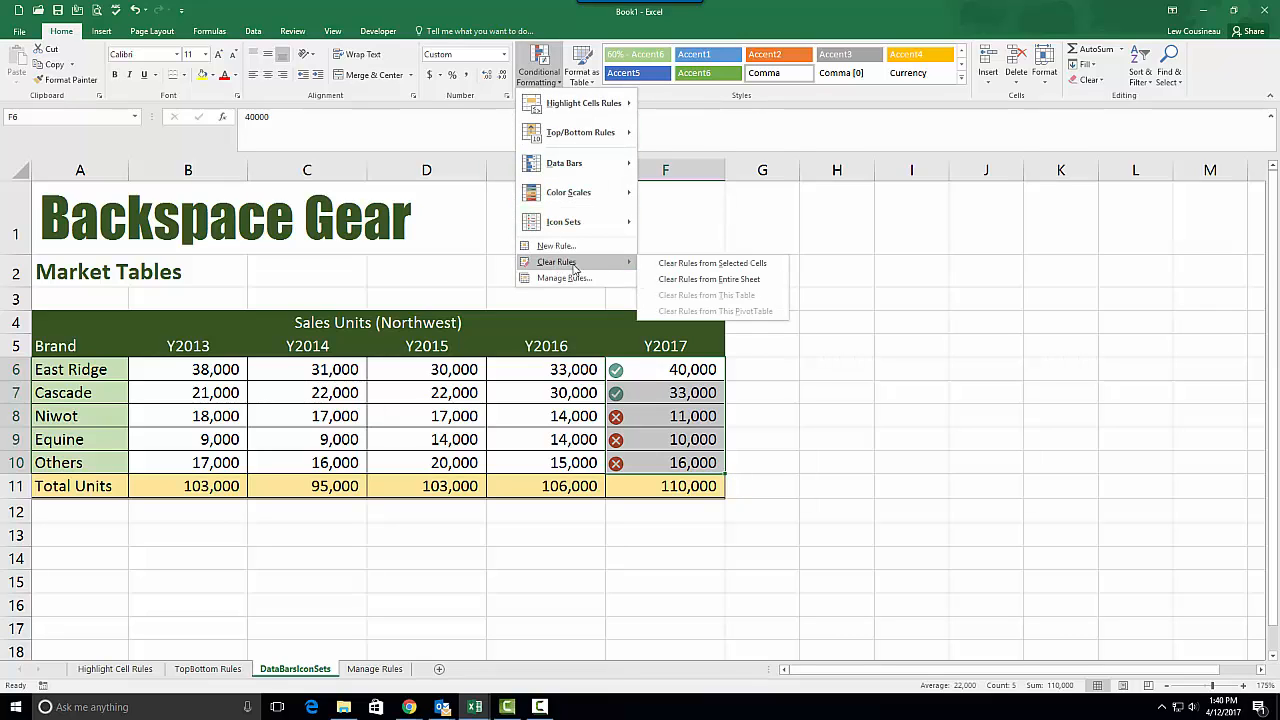
{"action": "left_click", "coordinate": [700, 263]}
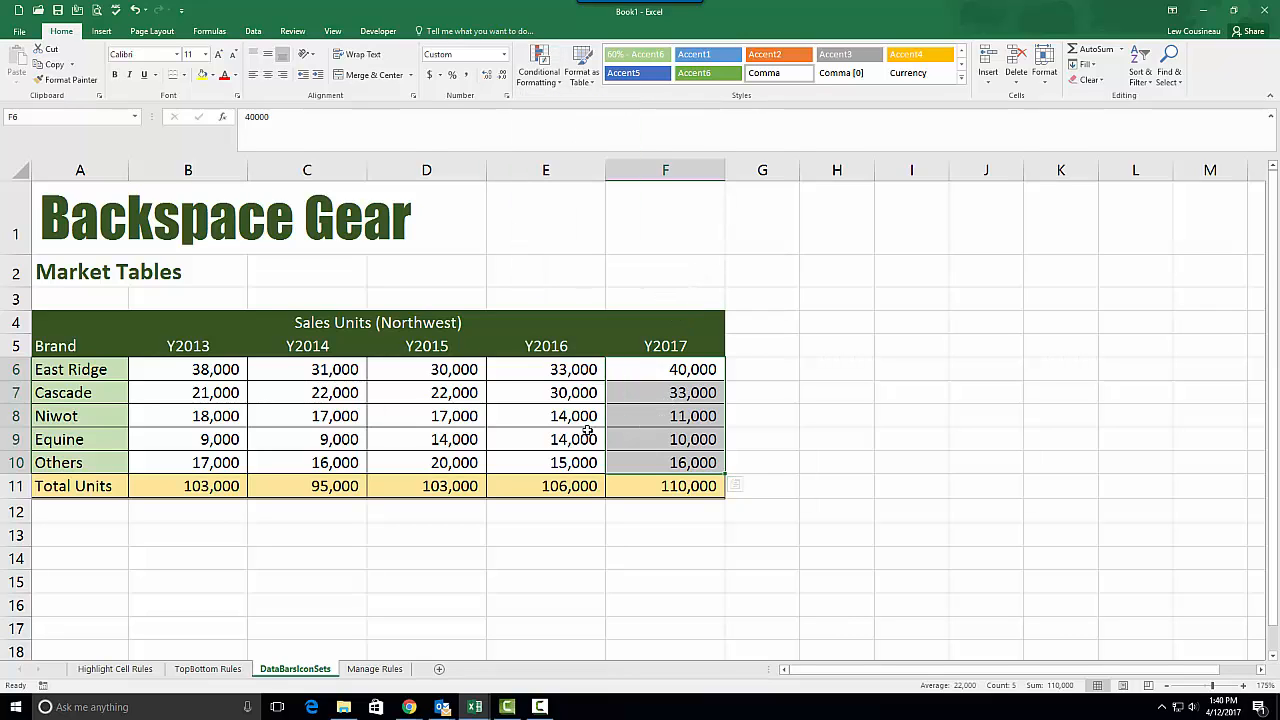
Add a Greater Than 40,000 highlight rule with Light Red Fill with Dark Red Text to cell F6
{"action": "left_click", "coordinate": [642, 371]}
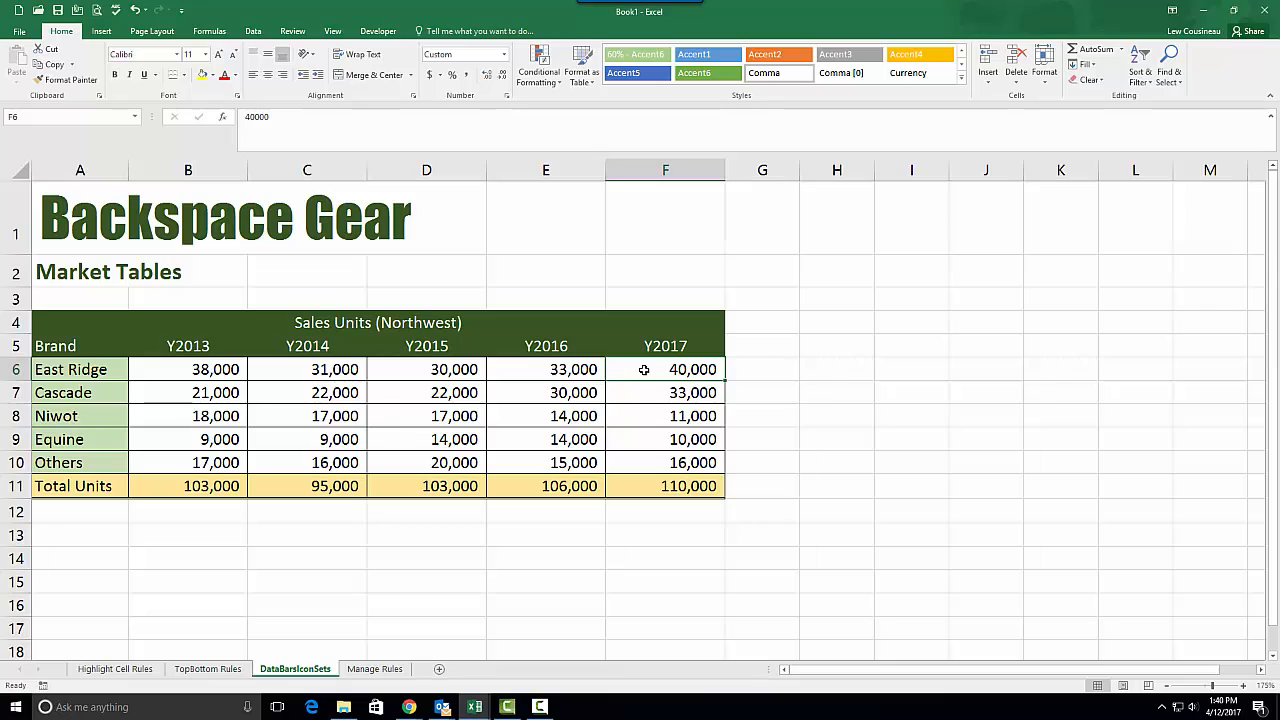
{"action": "left_click", "coordinate": [551, 82]}
{"action": "mouse_move", "coordinate": [557, 104]}
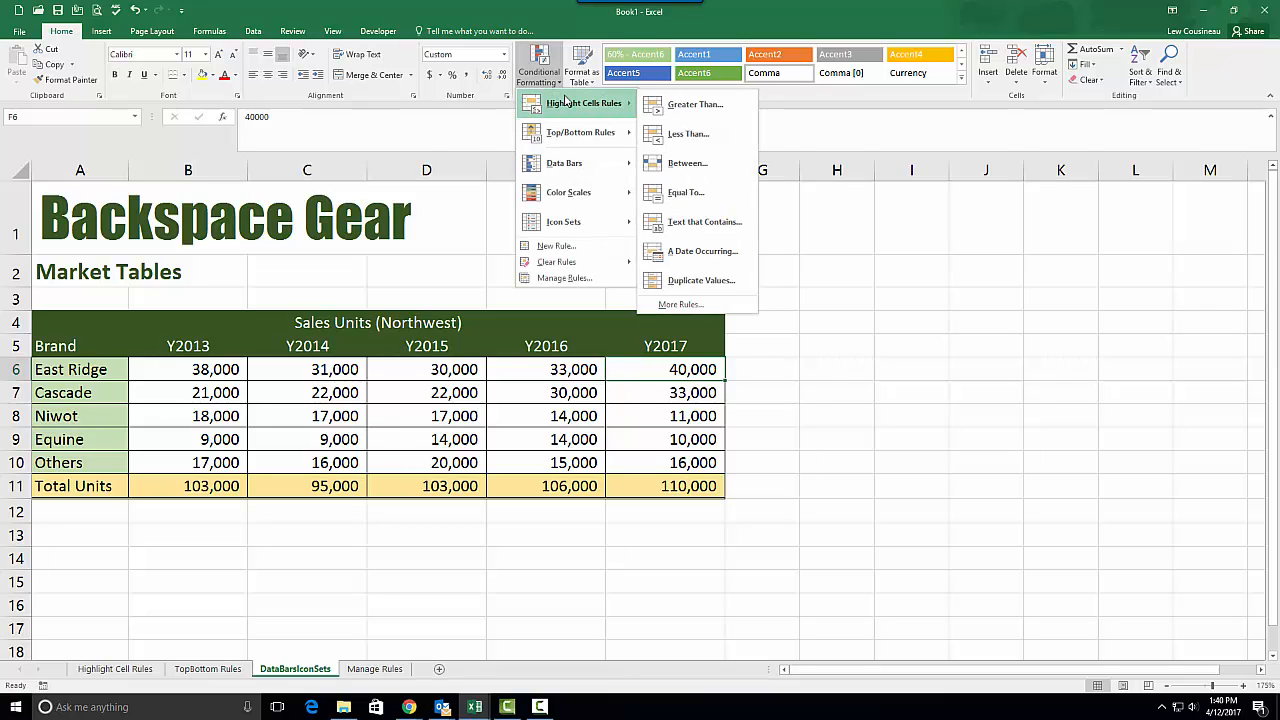
{"action": "left_click", "coordinate": [683, 112]}
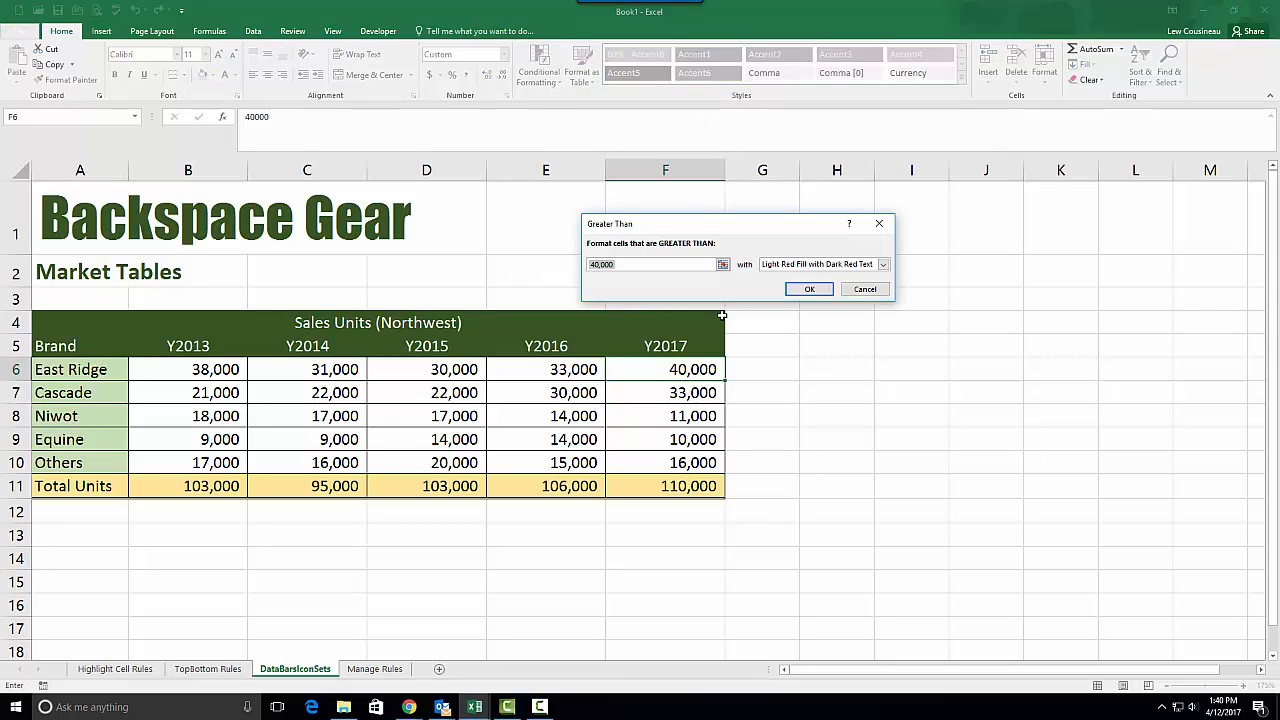
{"action": "left_click", "coordinate": [810, 288]}
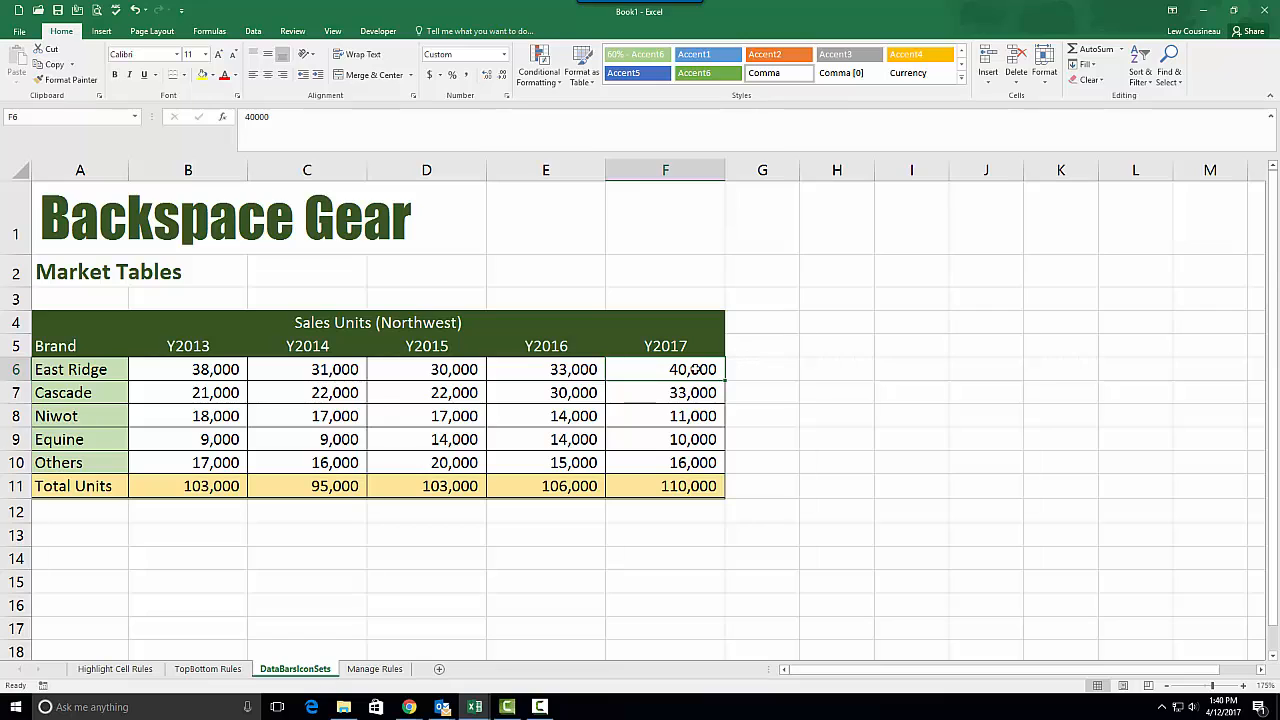
Add a Less Than 25,000 highlight rule with Light Red Fill with Dark Red Text to the Y2017 values in F6:F10
{"action": "left_click_drag", "start_coordinate": [692, 379], "coordinate": [690, 462]}
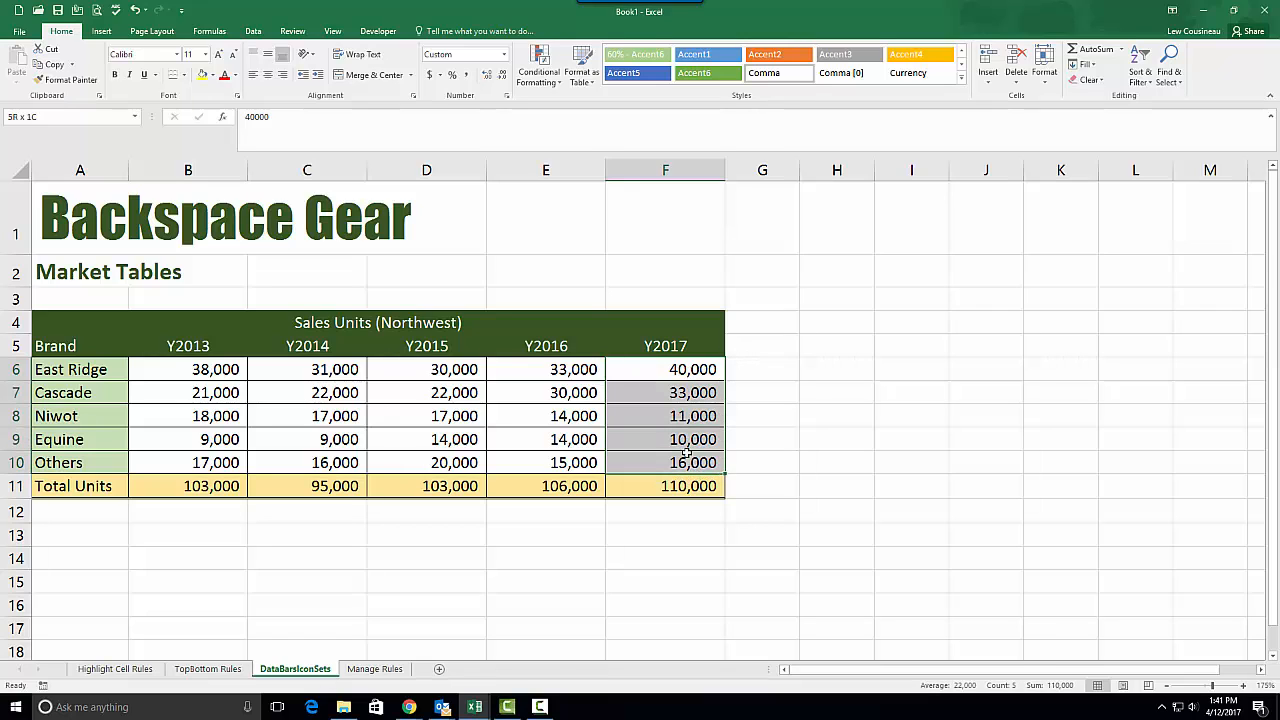
{"action": "left_click", "coordinate": [551, 91]}
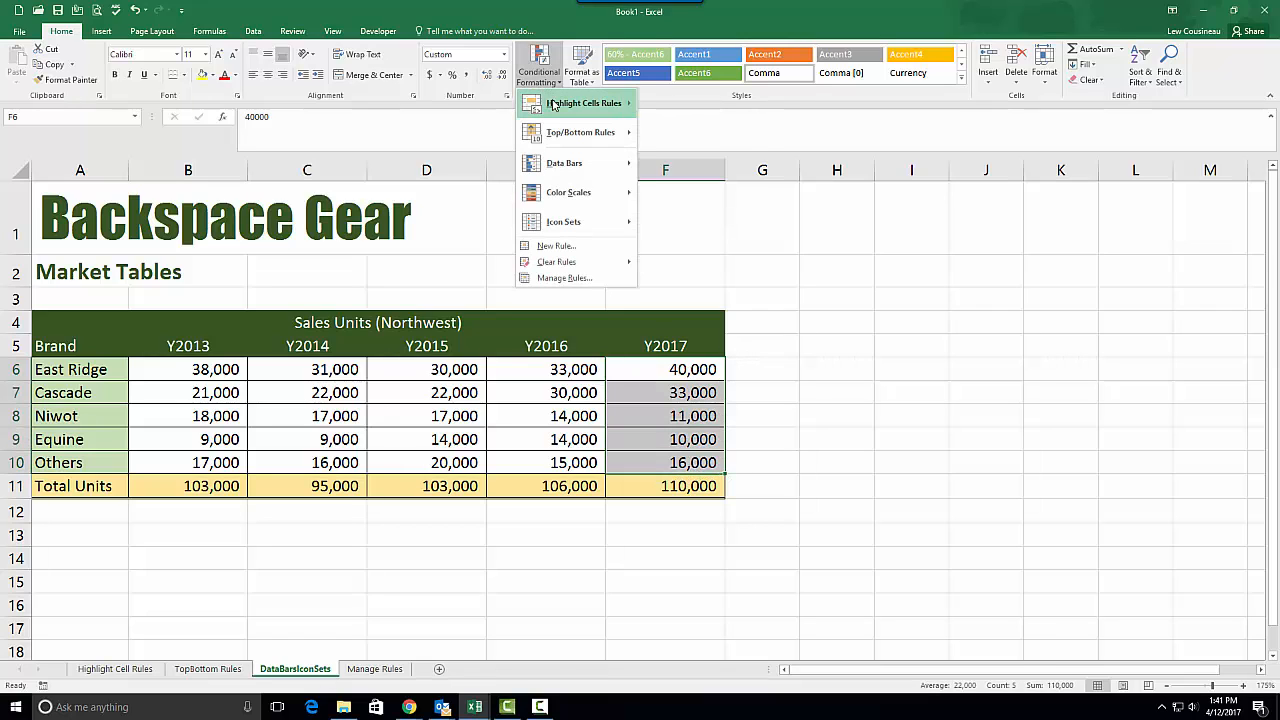
{"action": "mouse_move", "coordinate": [556, 104]}
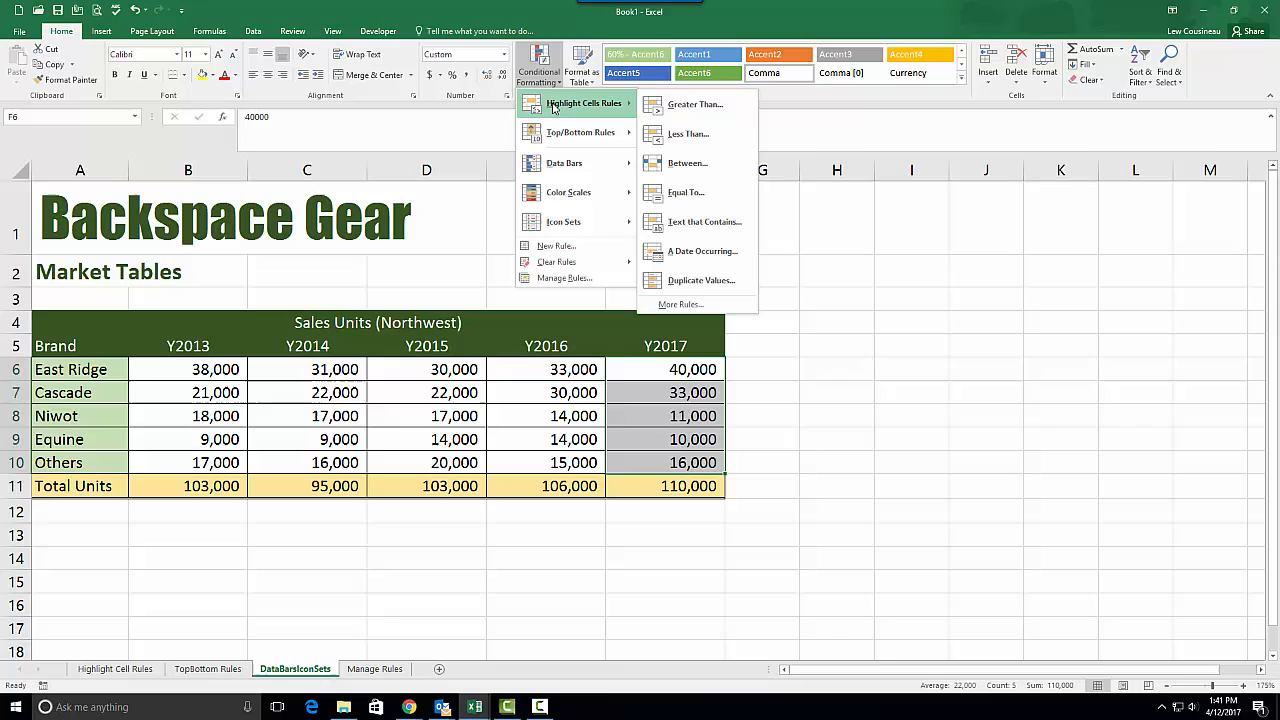
{"action": "left_click", "coordinate": [692, 135]}
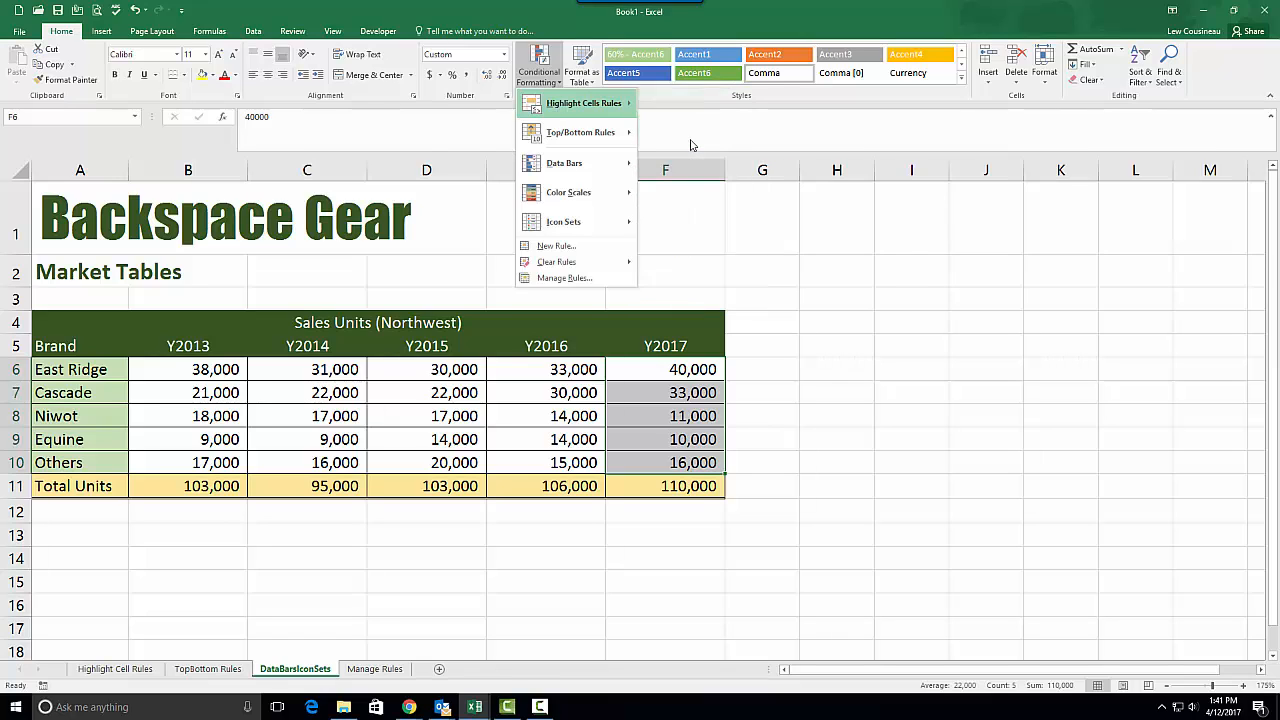
{"action": "left_click", "coordinate": [810, 289]}
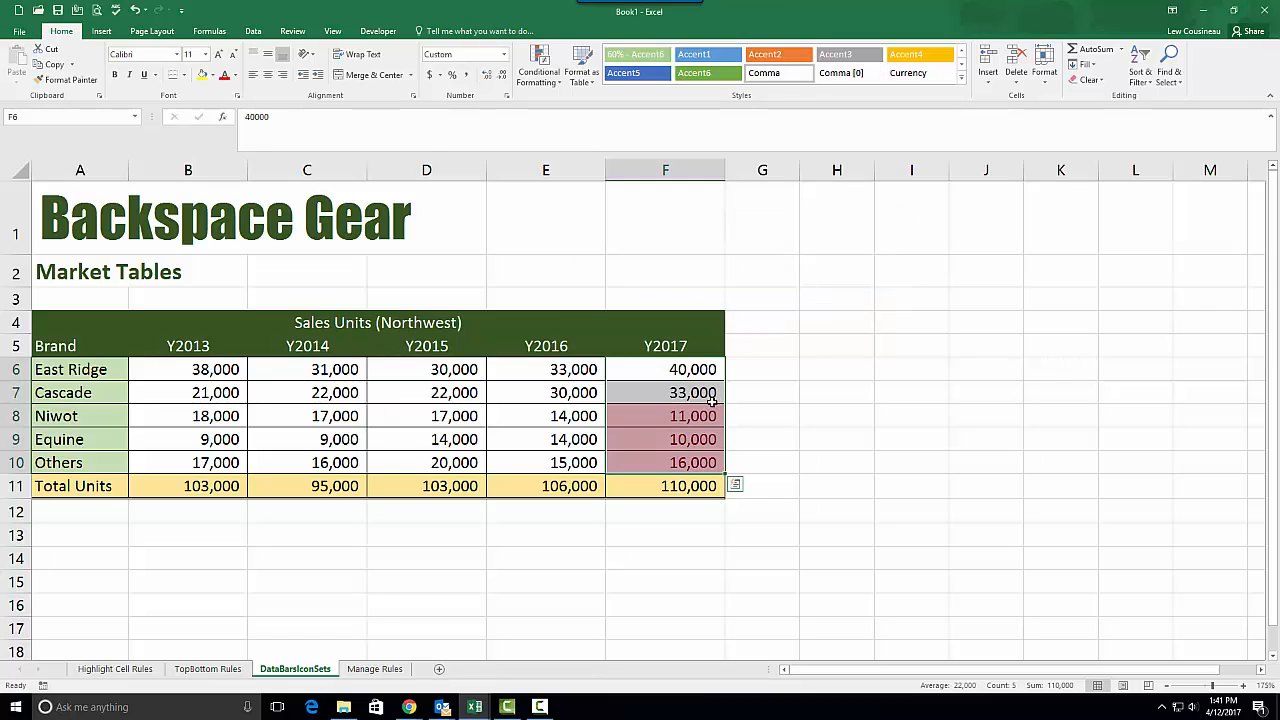
Add a second Less Than 25,000 highlight rule to F6:F10, formatted with Yellow Fill with Dark Yellow Text
{"action": "left_click", "coordinate": [540, 68]}
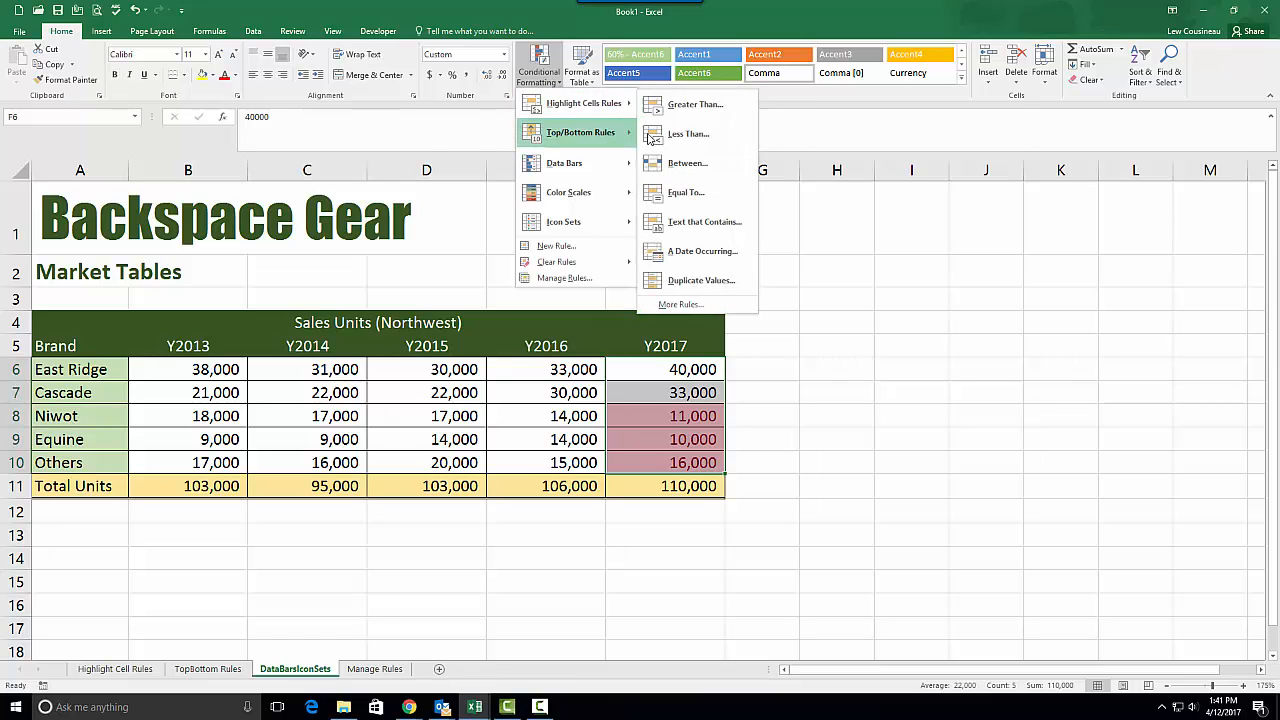
{"action": "left_click", "coordinate": [655, 138]}
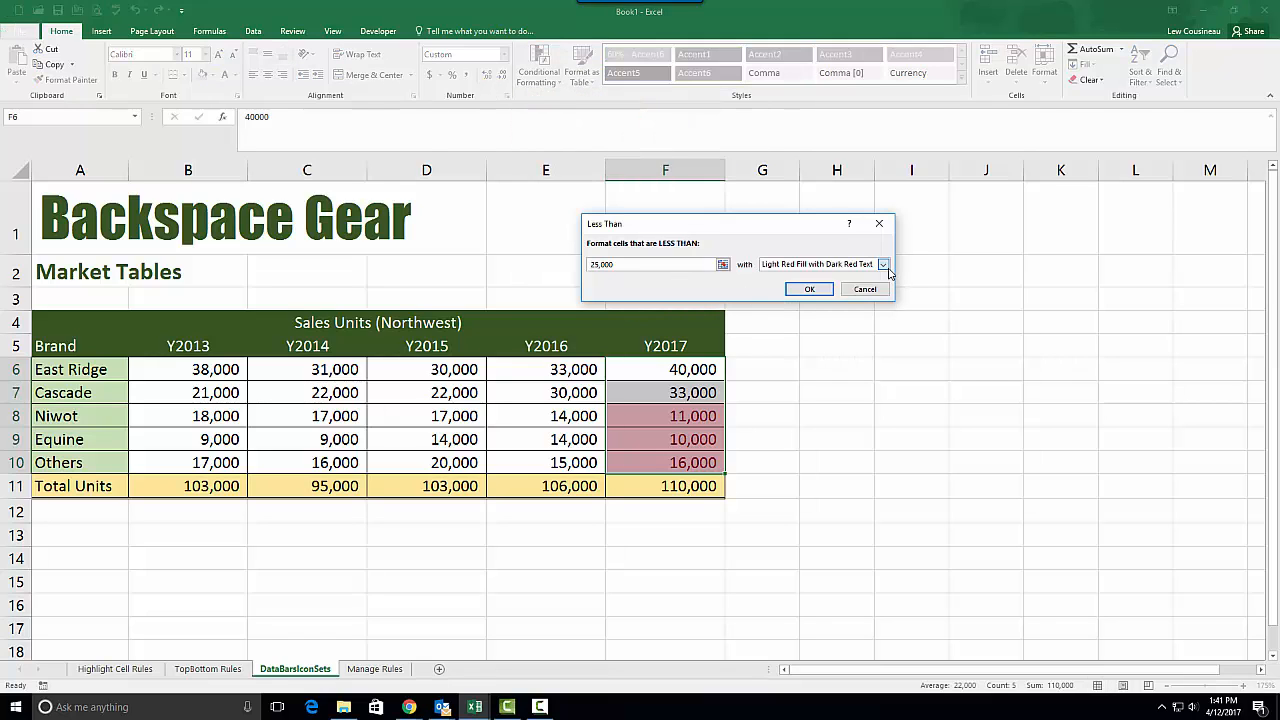
{"action": "left_click", "coordinate": [883, 264]}
{"action": "left_click", "coordinate": [832, 283]}
{"action": "left_click", "coordinate": [830, 289]}
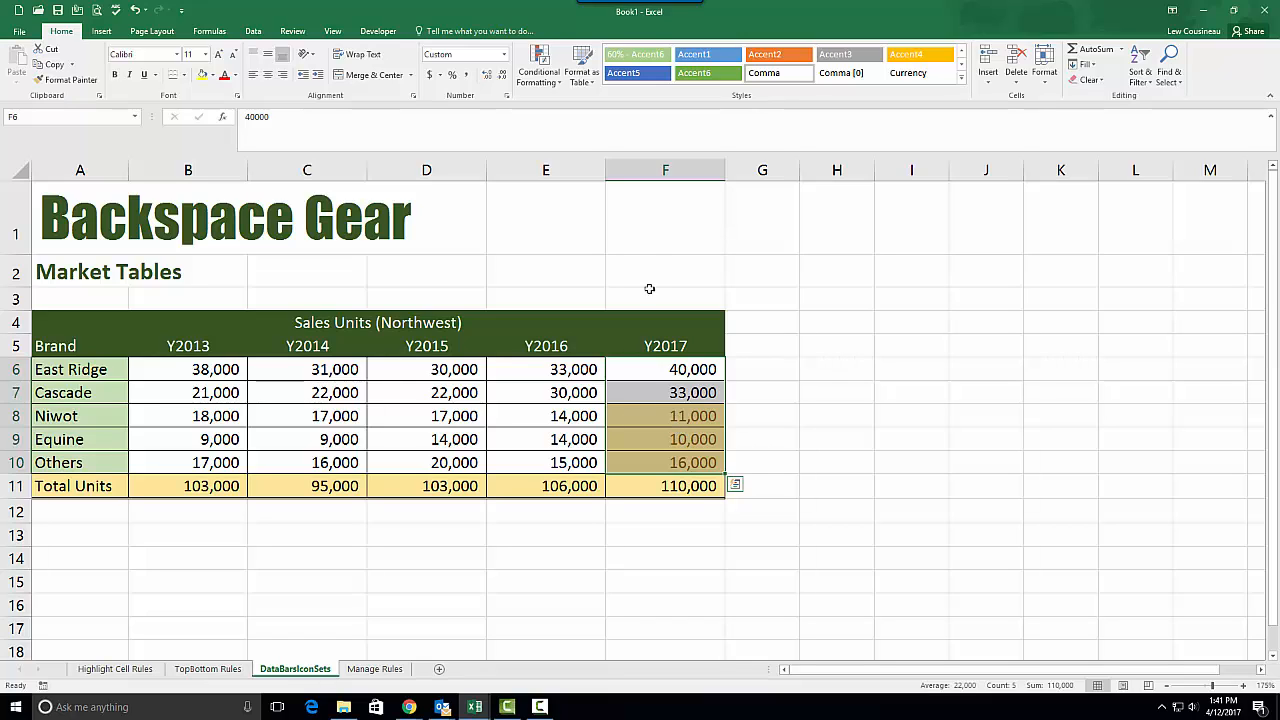
Delete the Cell Value > 40000 rule and the red Cell Value < 25000 rule through Manage Rules, keeping the yellow rule
{"action": "left_click", "coordinate": [558, 86]}
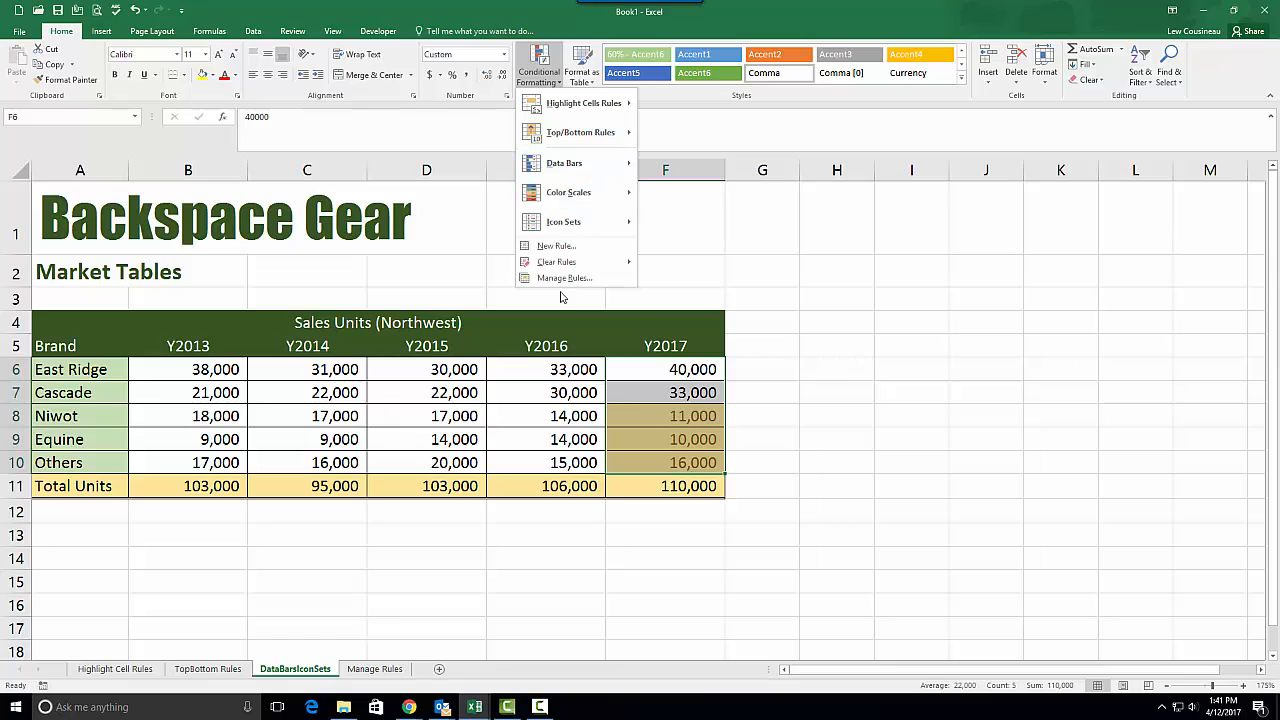
{"action": "left_click", "coordinate": [560, 279]}
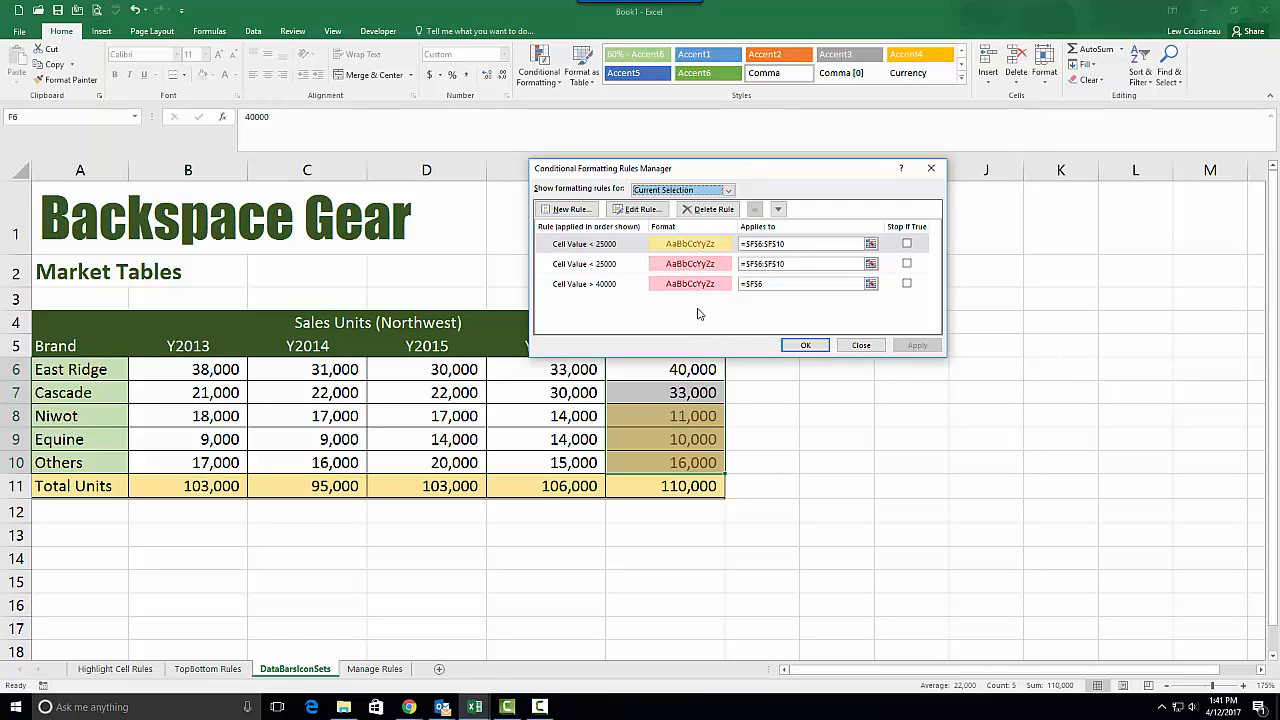
{"action": "left_click", "coordinate": [608, 287]}
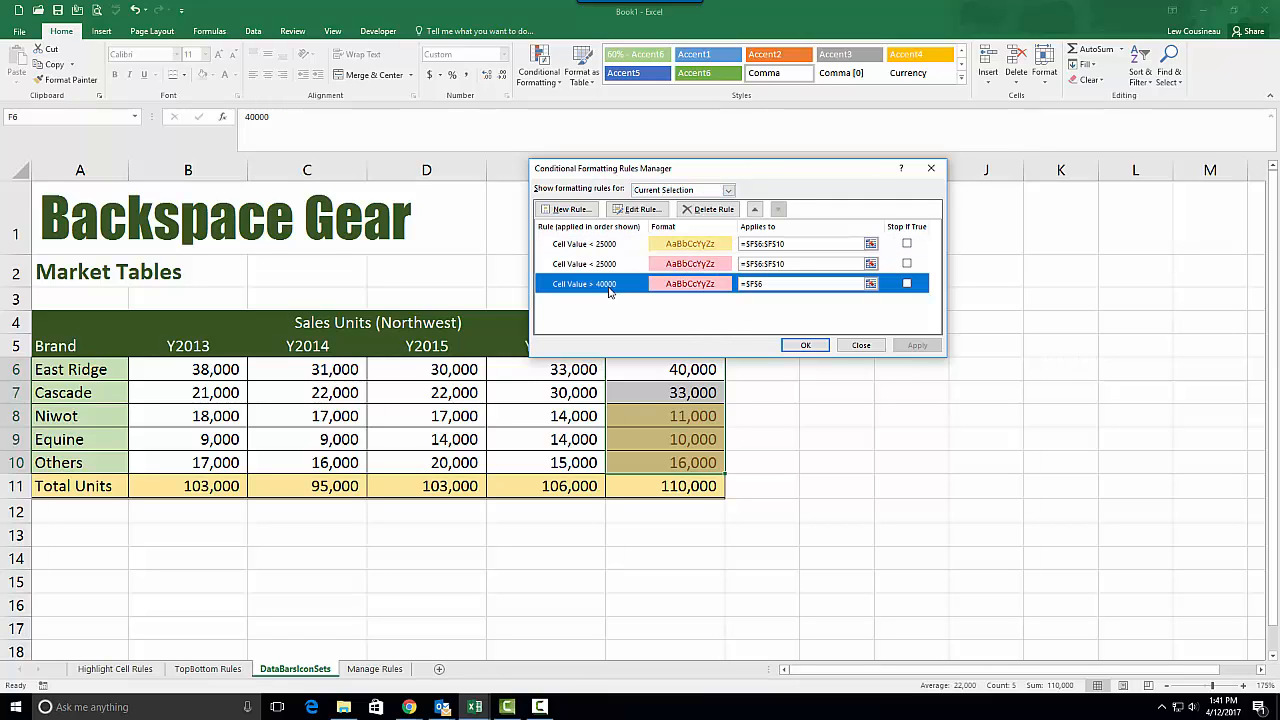
{"action": "left_click", "coordinate": [710, 209]}
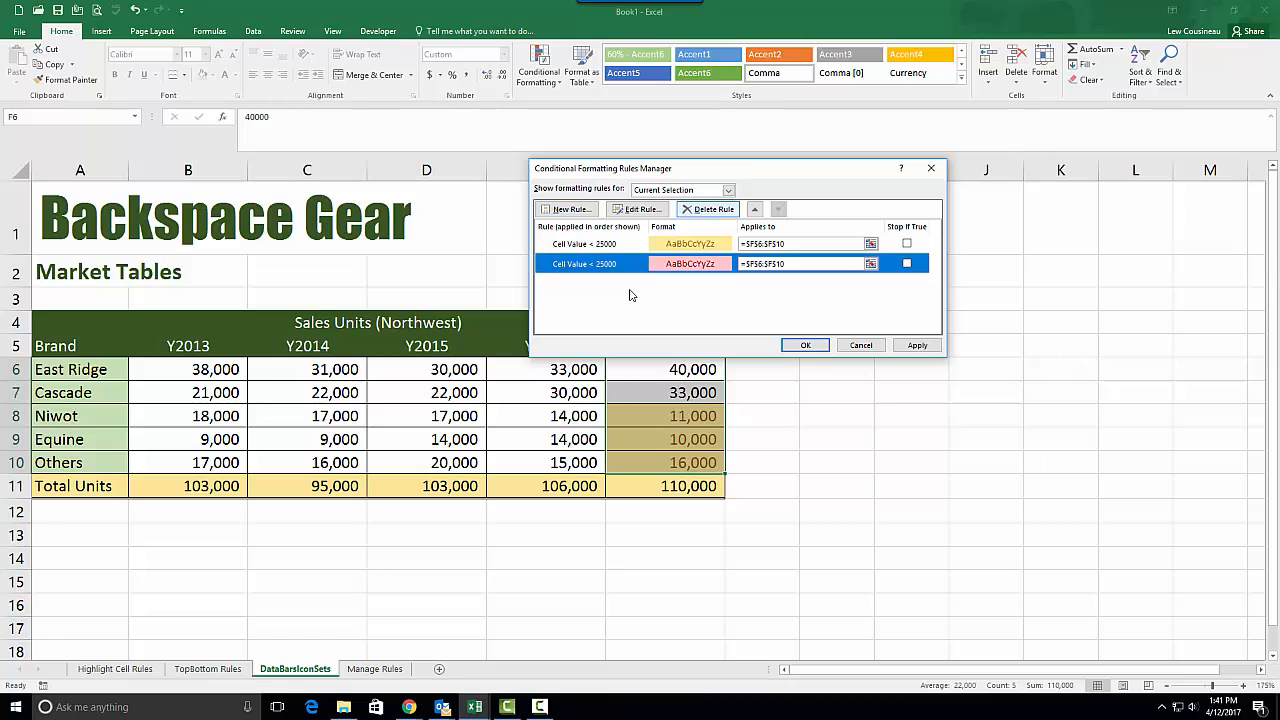
{"action": "left_click", "coordinate": [712, 209]}
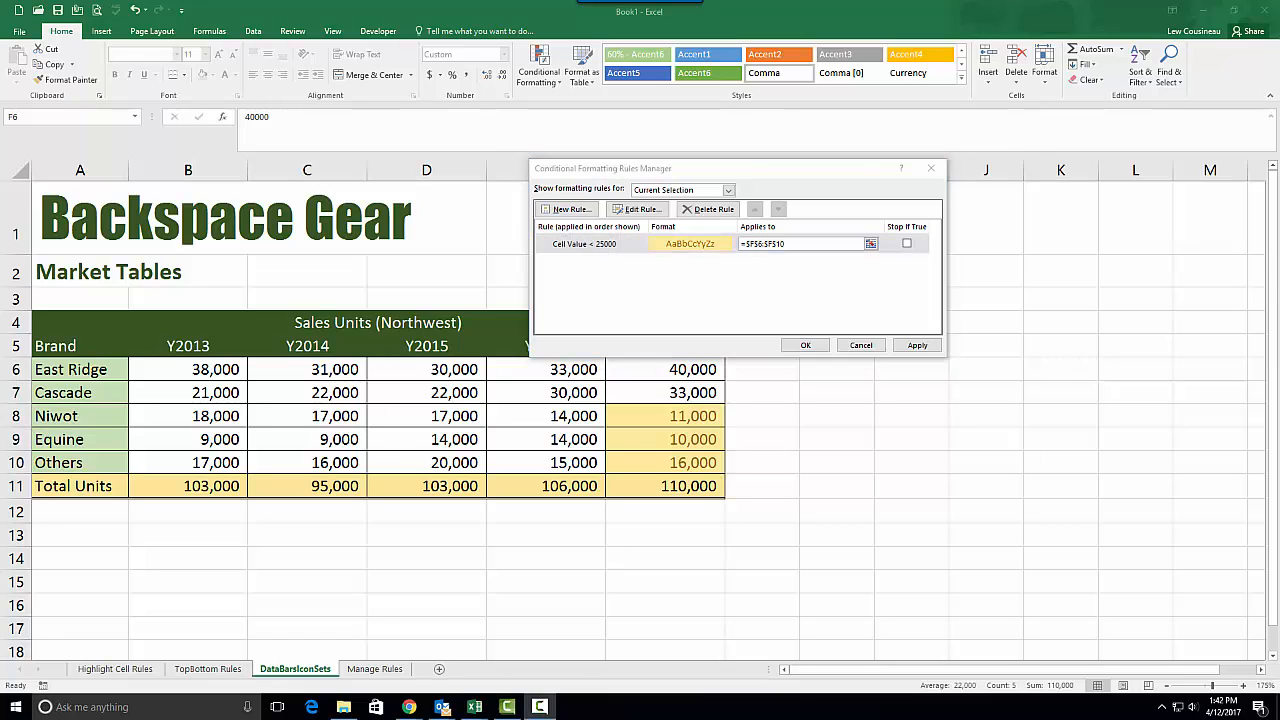
{"action": "left_click", "coordinate": [805, 347]}
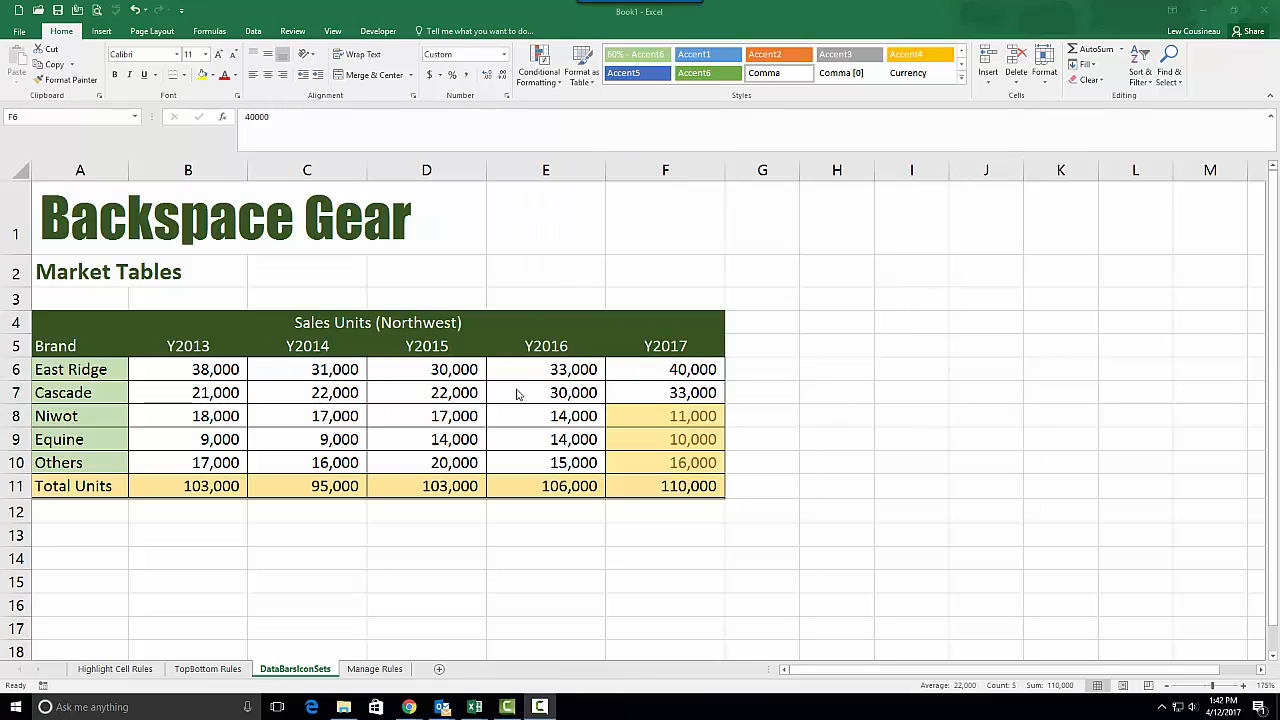